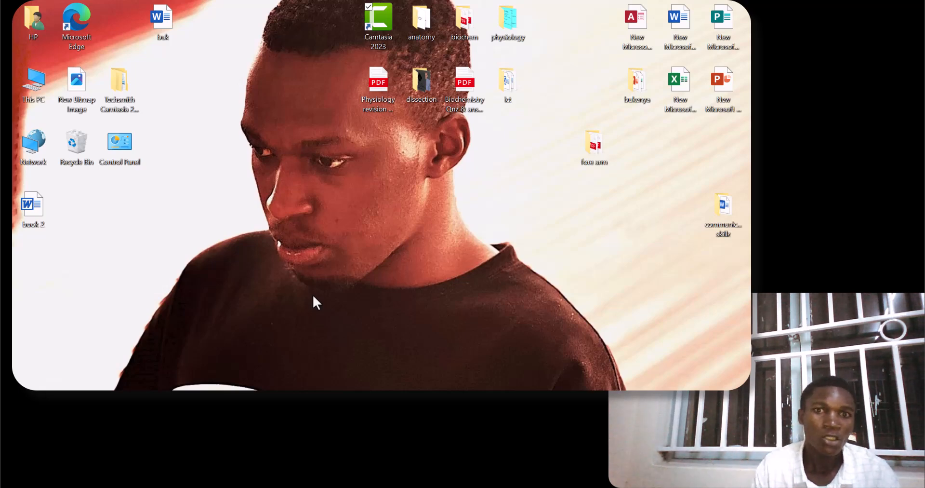
# Open the New Microsoft Excel Worksheet file in Excel from the desktop folder next to the loose Excel worksheet.
pyautogui.click(637, 88)
pyautogui.rightClick(637, 87)
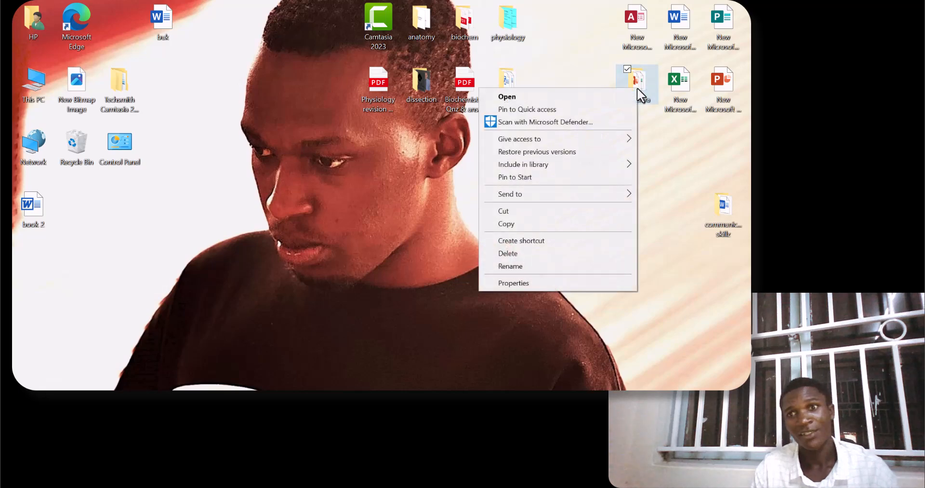
pyautogui.click(567, 98)
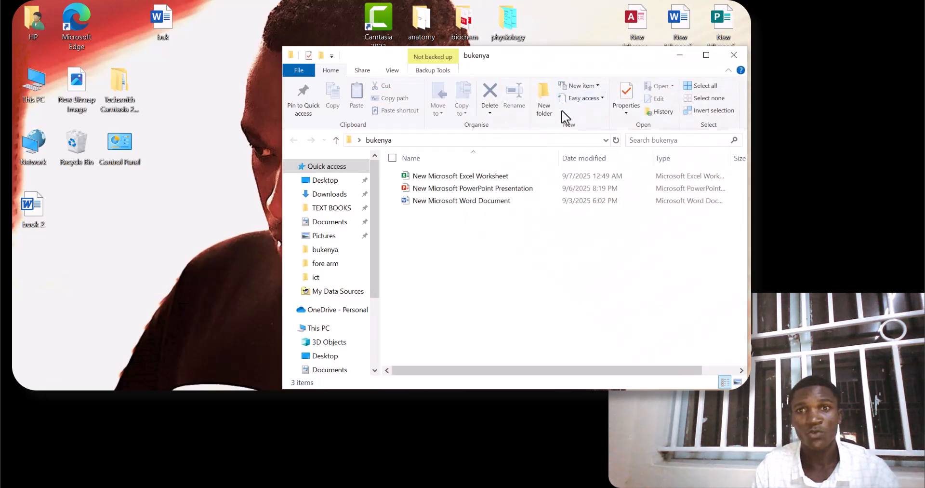
pyautogui.click(474, 178)
pyautogui.rightClick(474, 175)
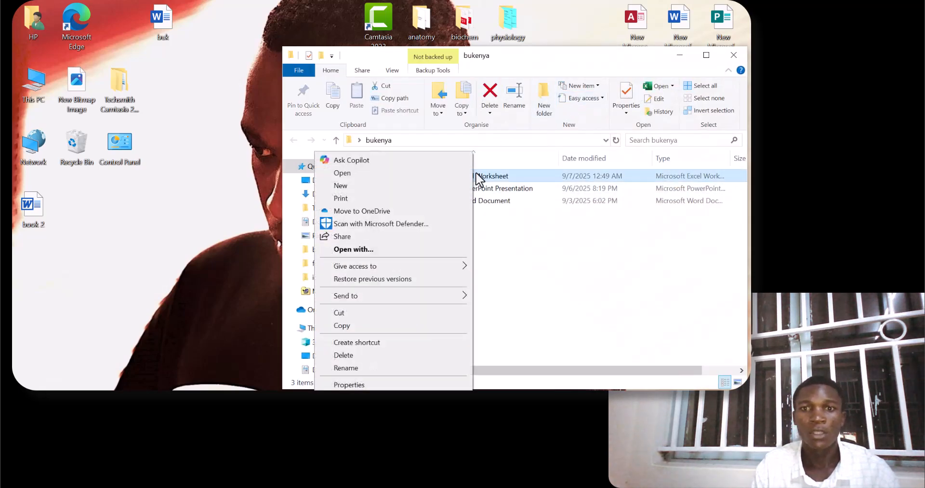
pyautogui.click(366, 249)
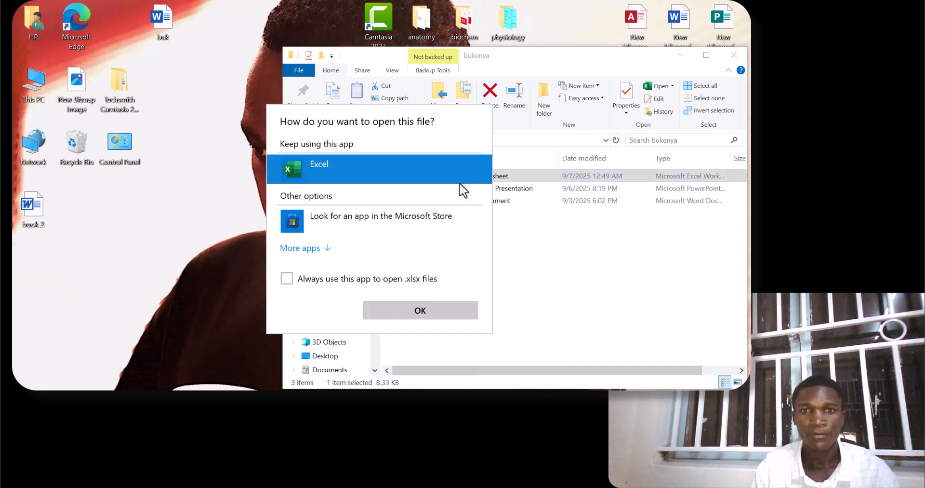
pyautogui.click(410, 311)
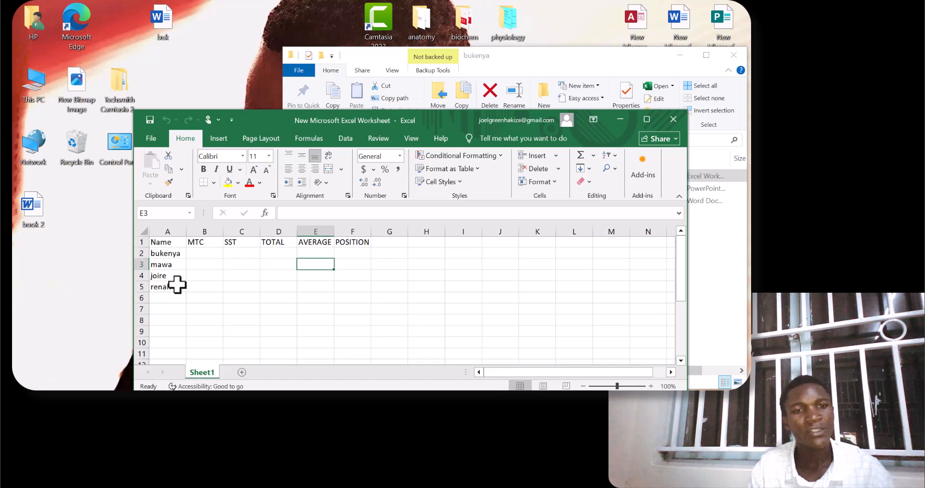
# Add two more student names below the existing list, in cells A6 and A7.
pyautogui.click(165, 298)
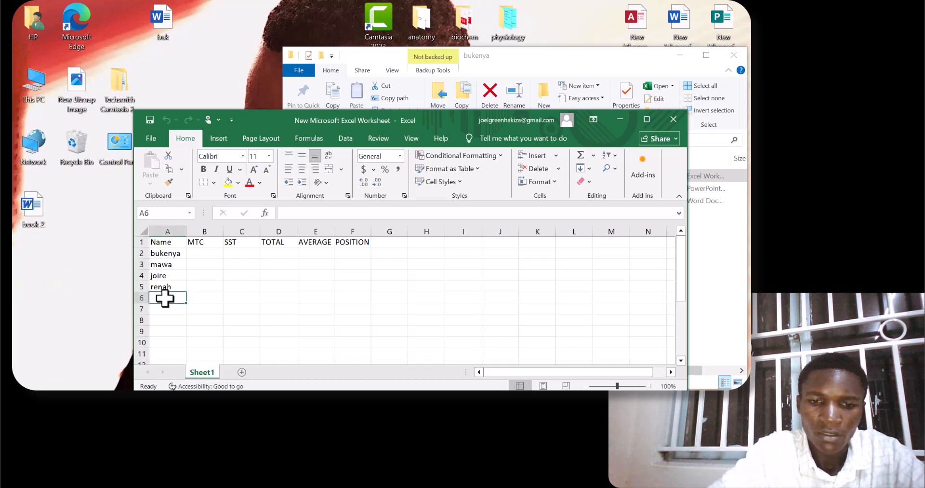
pyautogui.write('JOire')
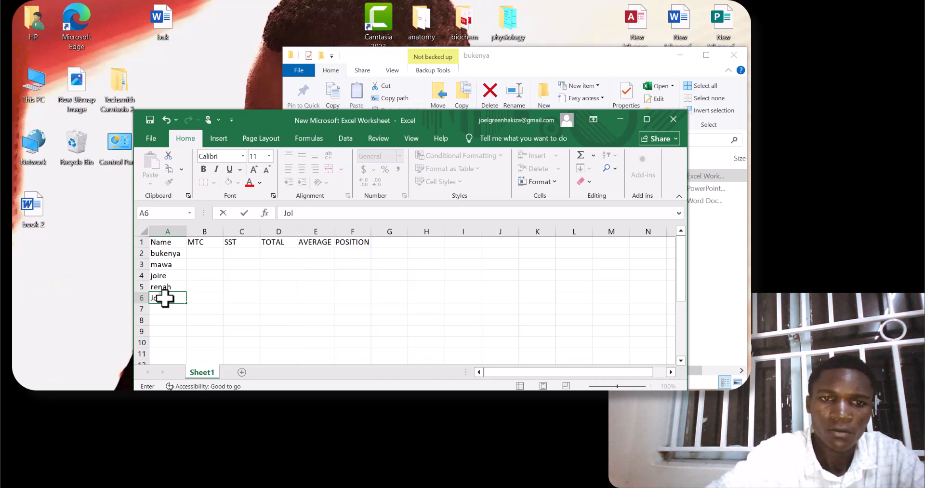
pyautogui.press('BackSpace')
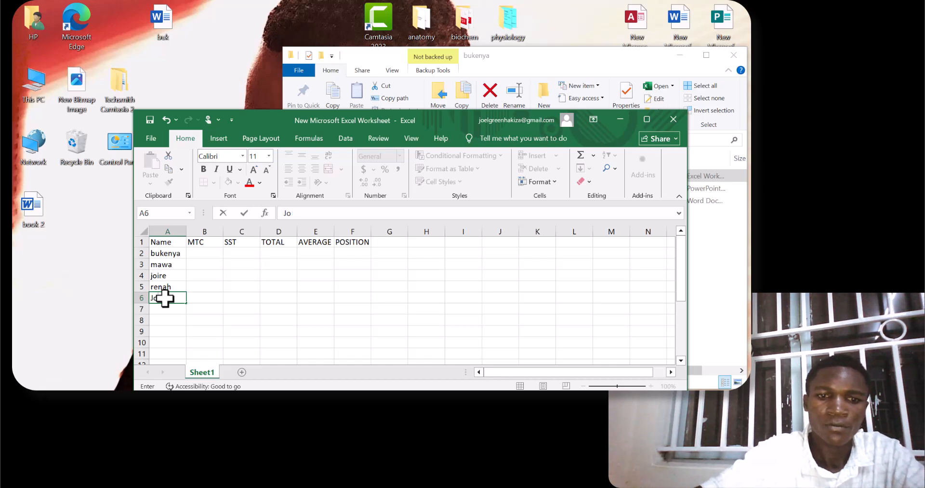
pyautogui.press('Return')
pyautogui.write('d')
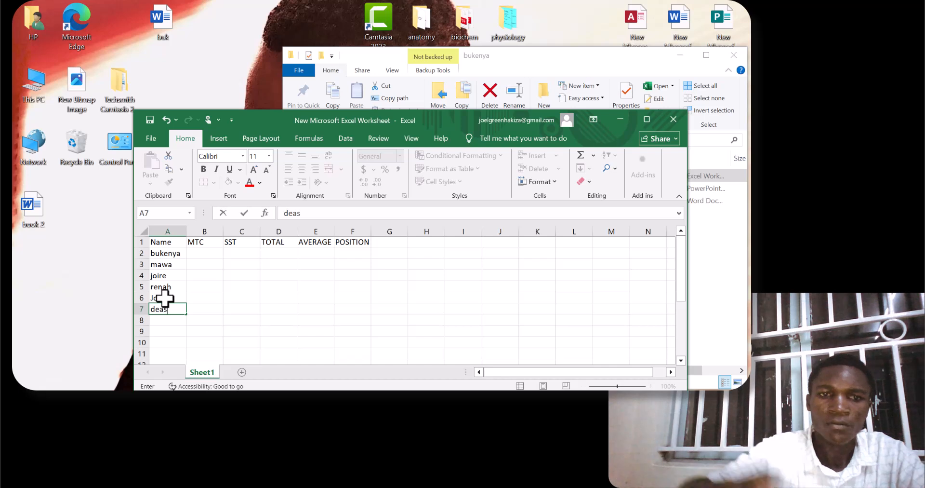
pyautogui.write('eas')
# Enter the first student's marks in row 2: 45 for MTC and 78 for SST.
pyautogui.click(206, 253)
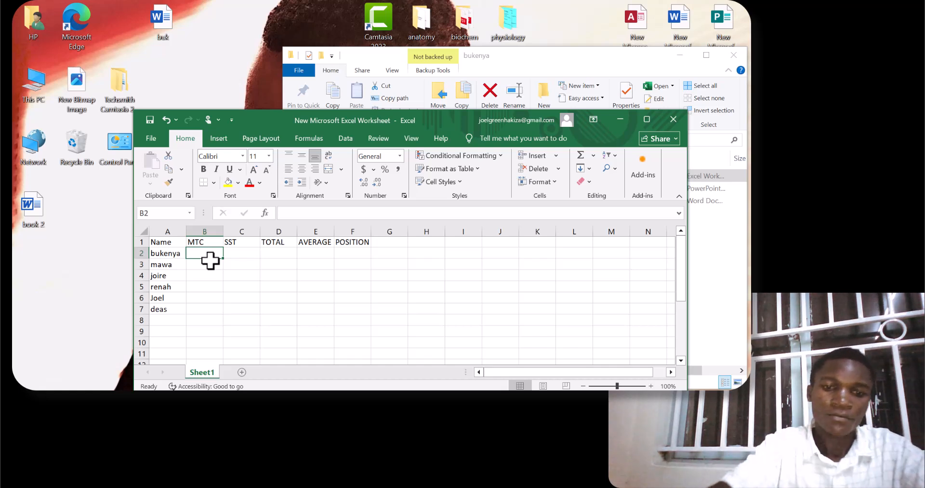
pyautogui.write('45')
pyautogui.press('Right')
pyautogui.write('78')
pyautogui.press('Return')
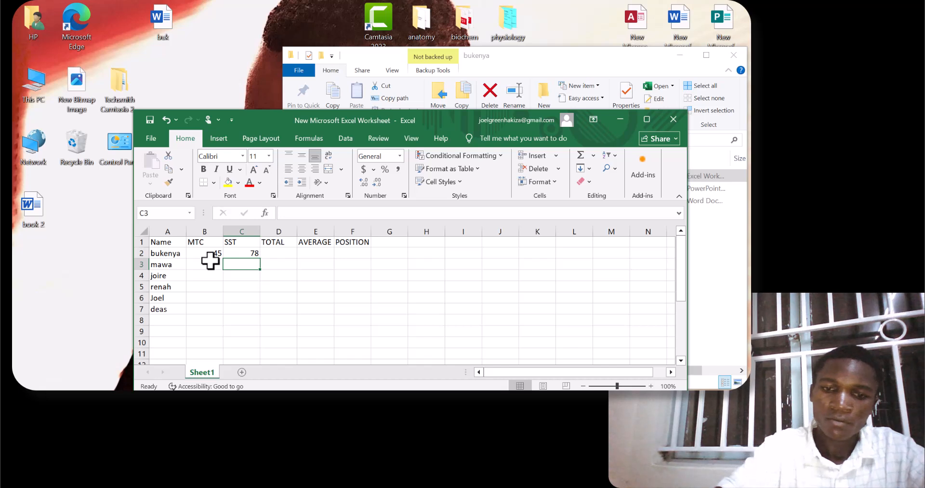
# Fill in the remaining SST marks in C3 to C7: 67, 32, 54, 89 and 45.
pyautogui.write('67')
pyautogui.press('Return')
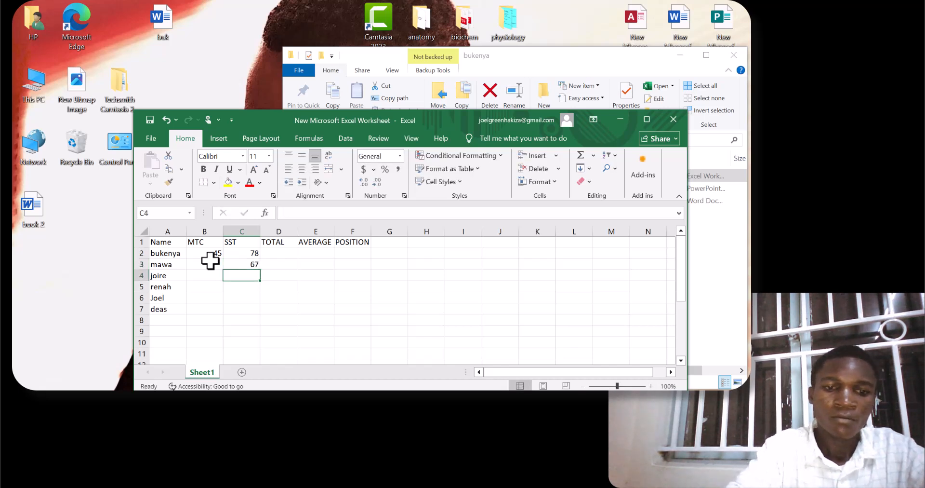
pyautogui.write('32')
pyautogui.press('Return')
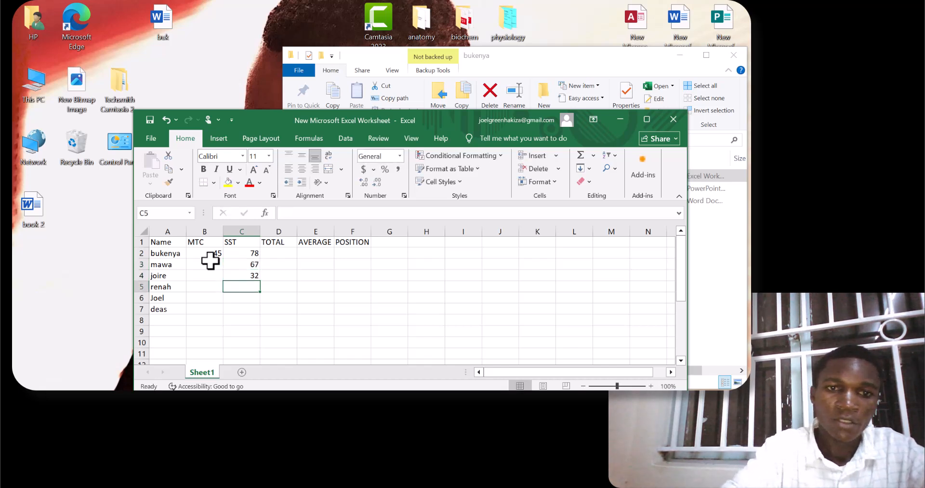
pyautogui.write('54')
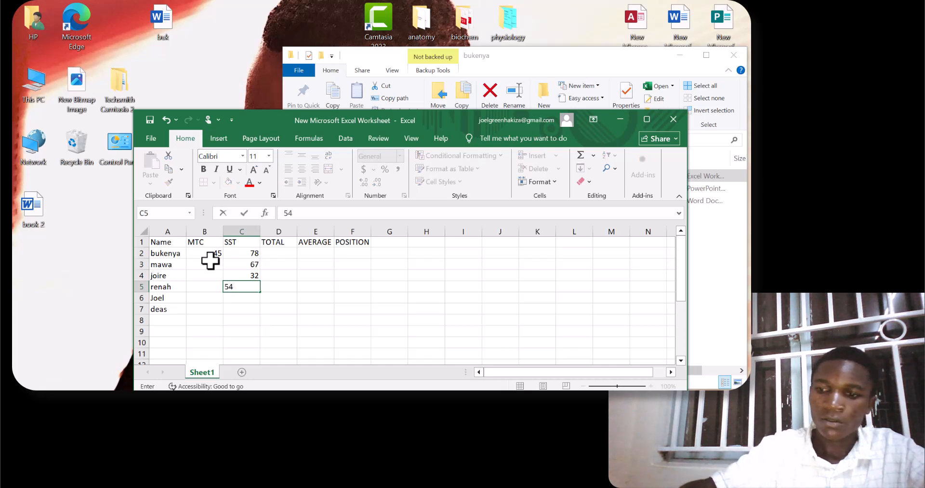
pyautogui.press('Return')
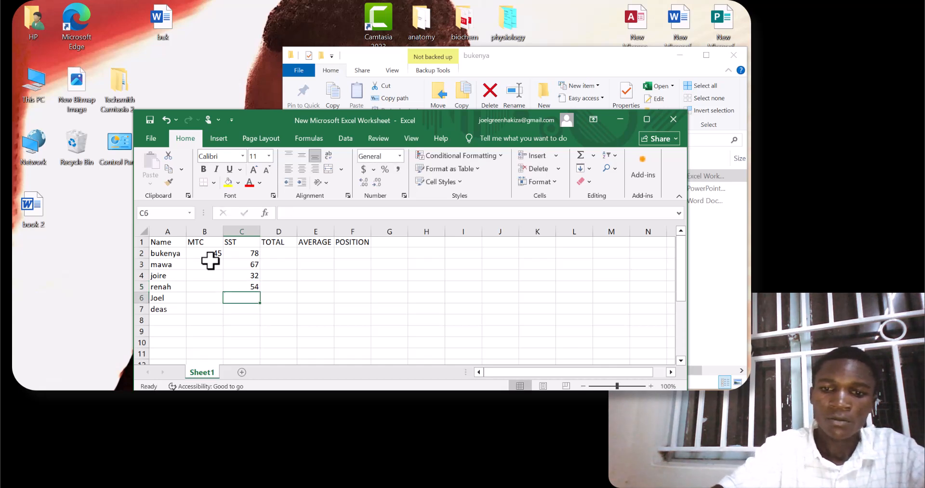
pyautogui.write('89')
pyautogui.press('Return')
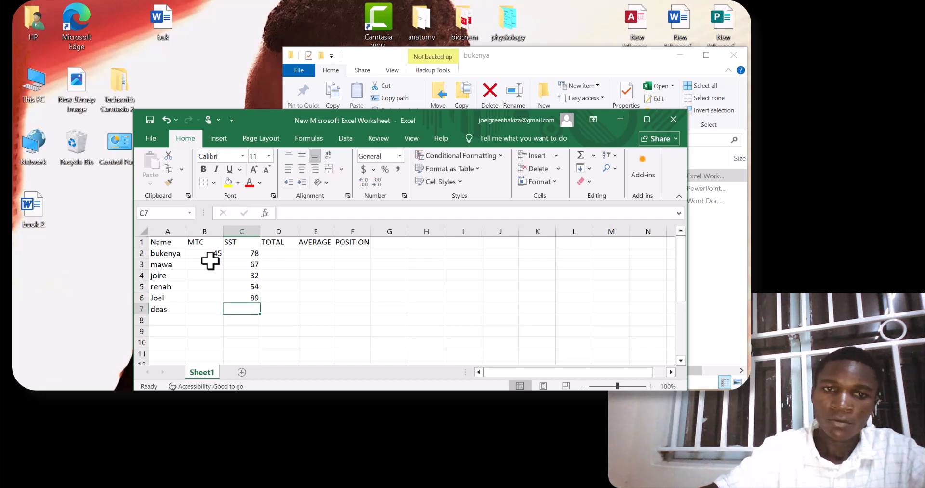
pyautogui.write('45')
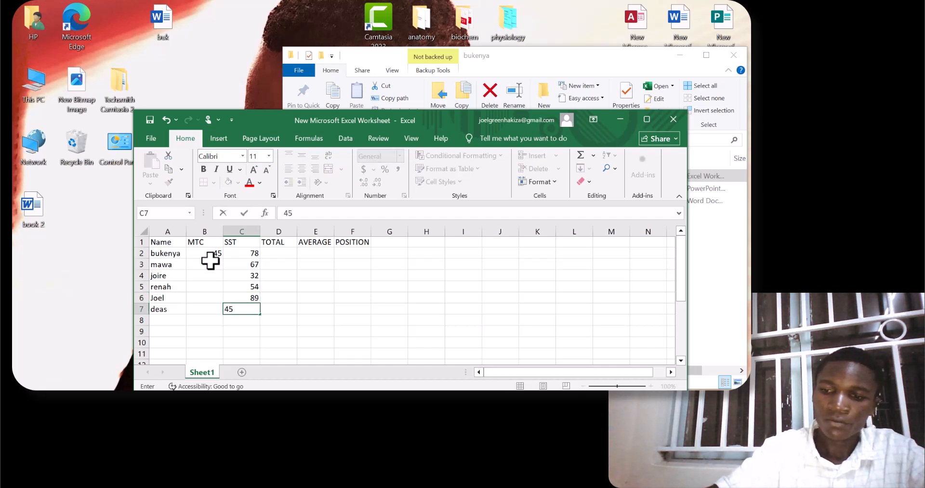
# Fill in the remaining MTC marks in B3 to B7: 86, 32, 90, 67 and 45.
pyautogui.press('Left')
pyautogui.write('45')
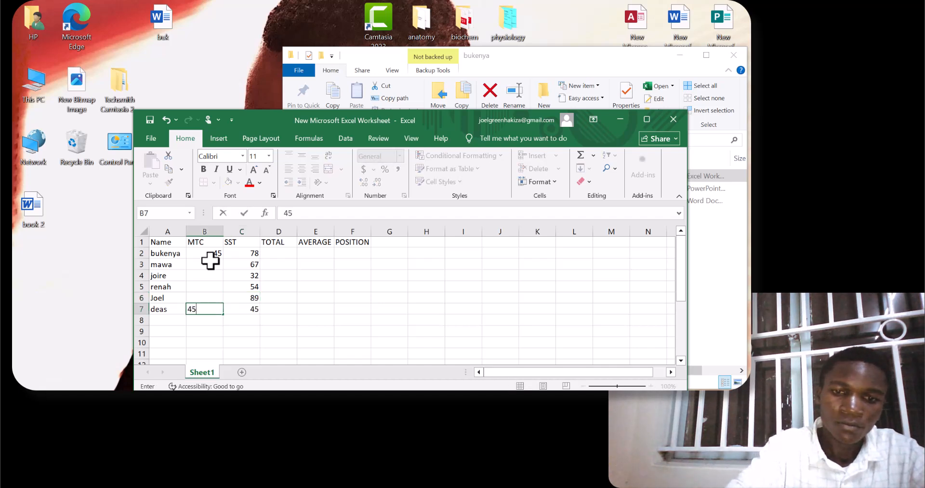
pyautogui.press('Up')
pyautogui.write('67')
pyautogui.press('Up')
pyautogui.write('9')
pyautogui.press('Up')
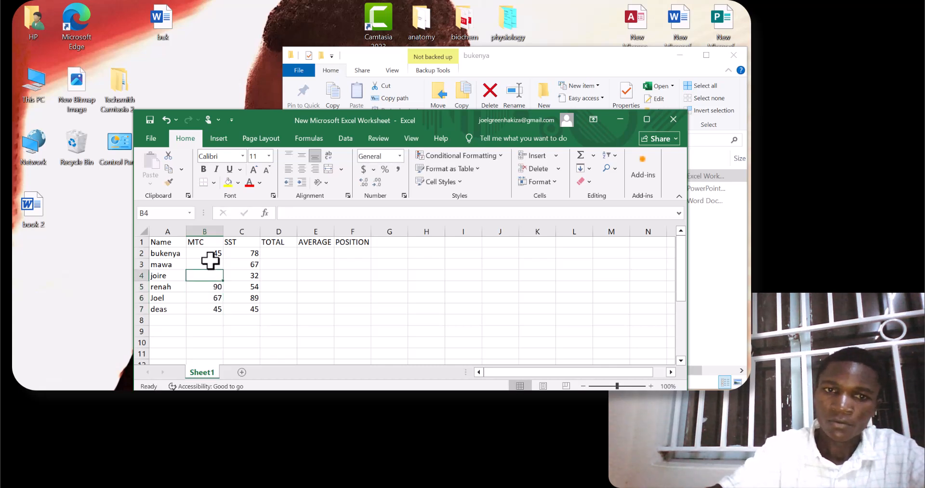
pyautogui.write('3')
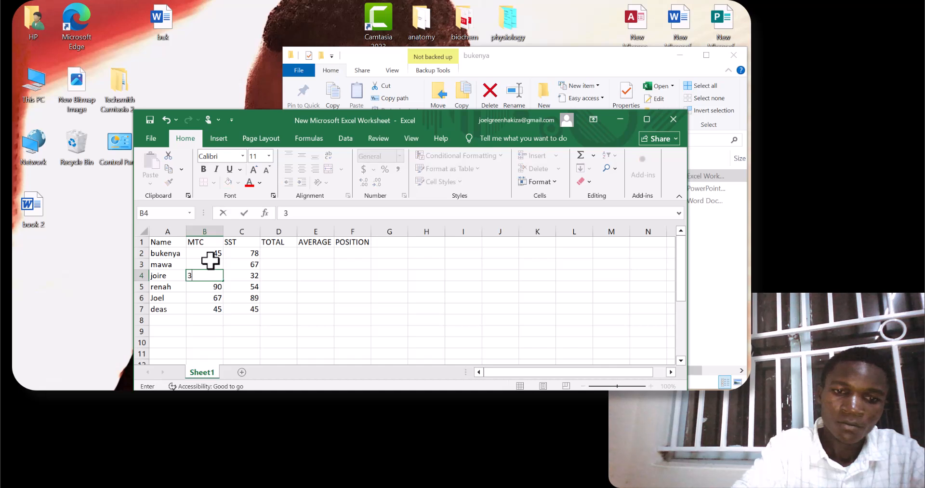
pyautogui.write('2')
pyautogui.press('Left')
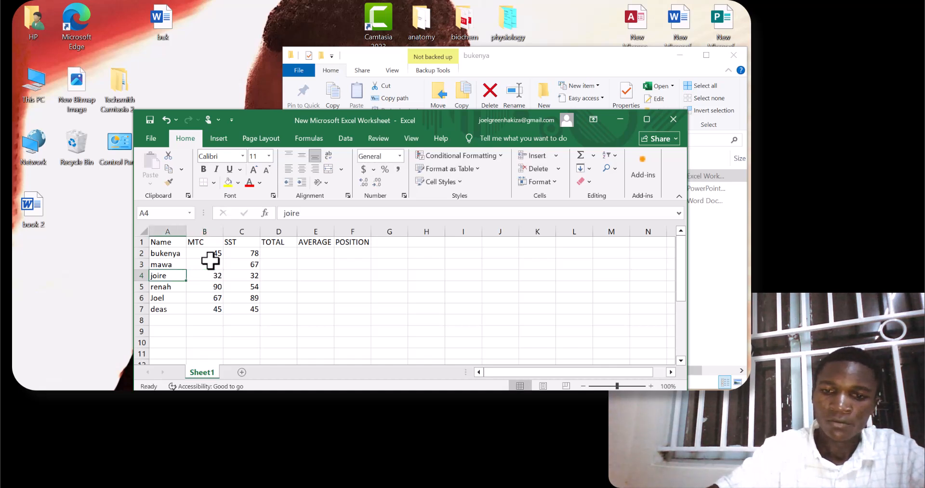
pyautogui.click(210, 260)
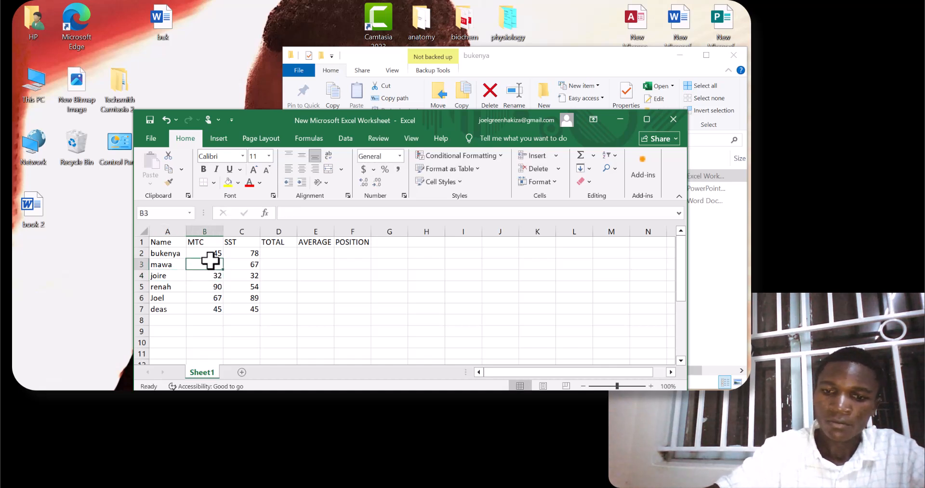
pyautogui.write('86')
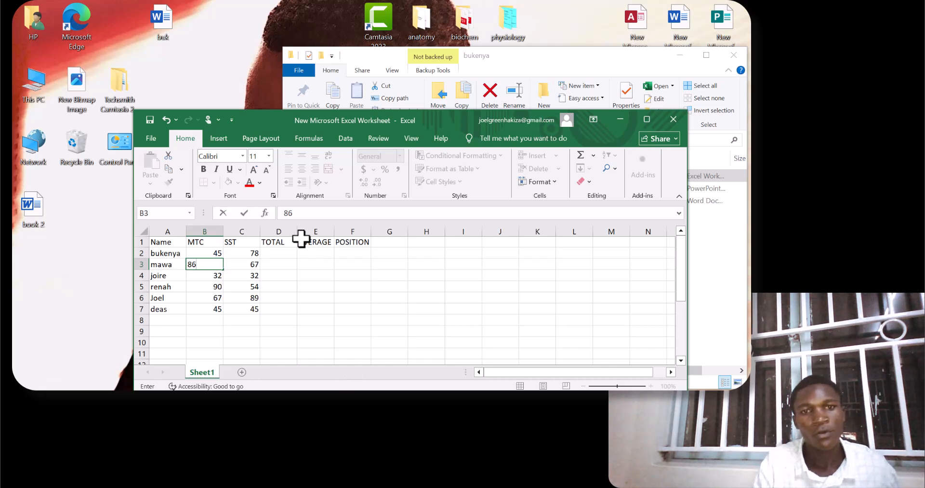
# Calculate the first student's total in D2 with the formula =(B2+C2), accepting the suggested bracket correction.
pyautogui.click(283, 253)
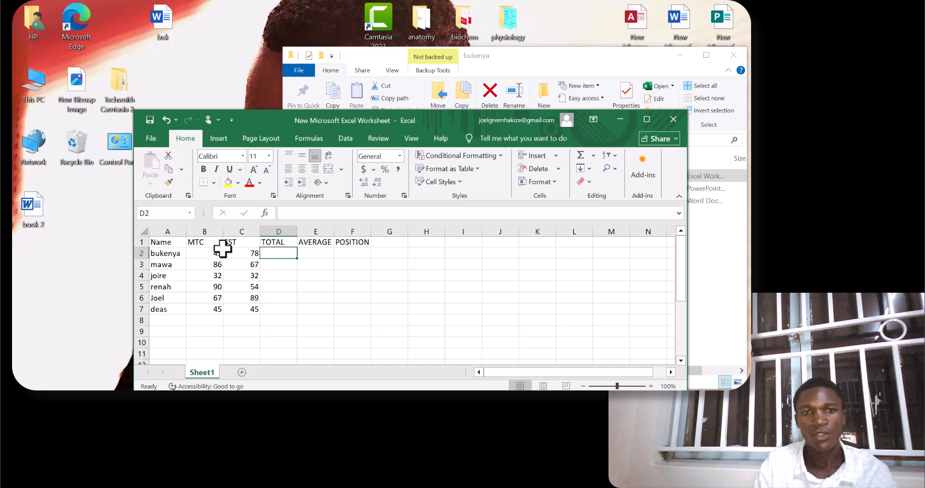
pyautogui.click(207, 251)
pyautogui.click(244, 255)
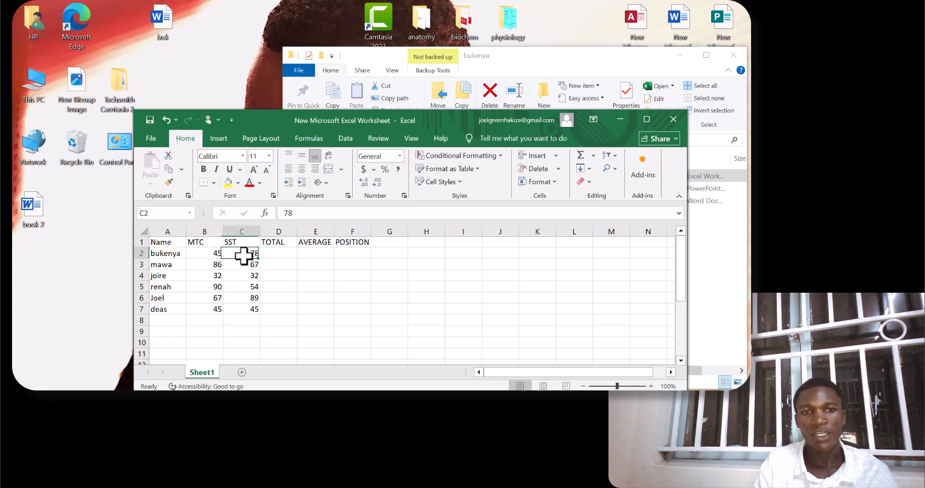
pyautogui.click(268, 254)
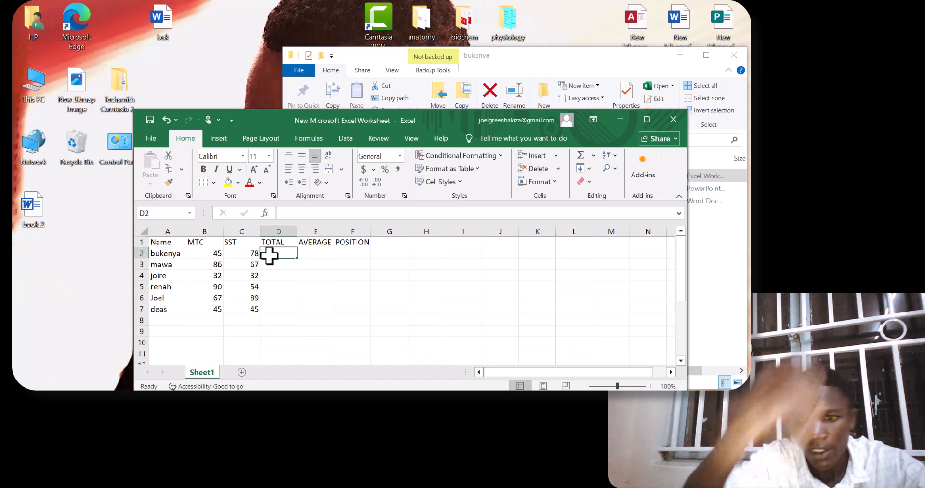
pyautogui.write('=(')
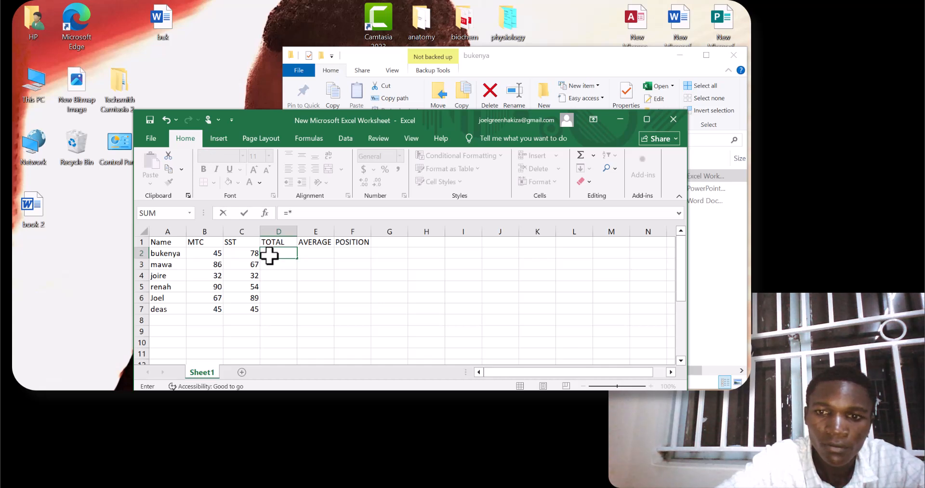
pyautogui.click(211, 253)
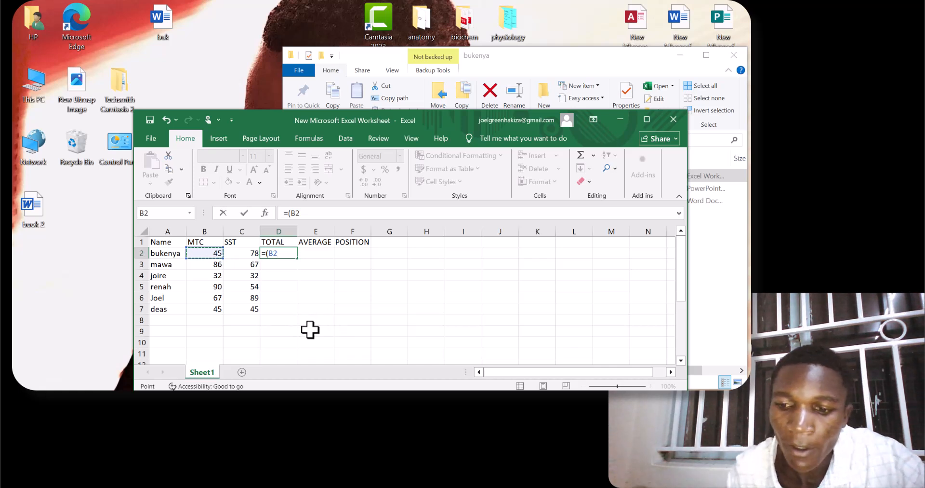
pyautogui.write('/')
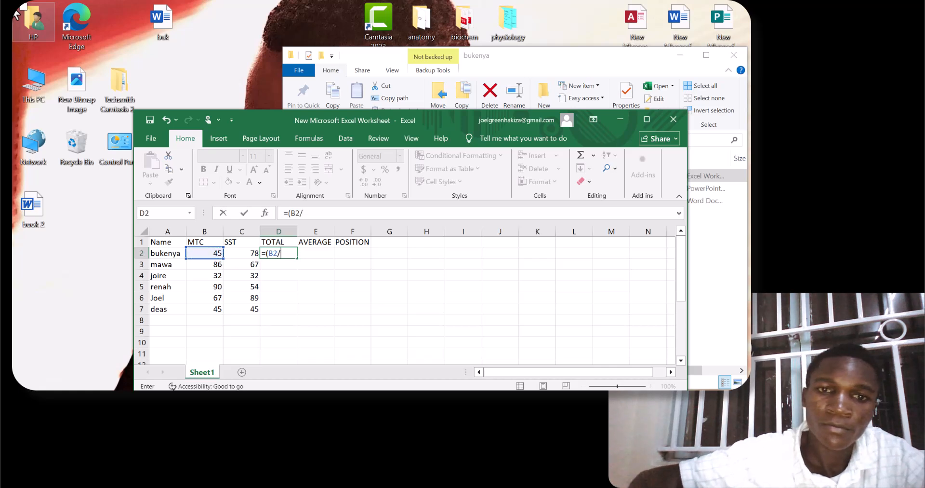
pyautogui.press('BackSpace')
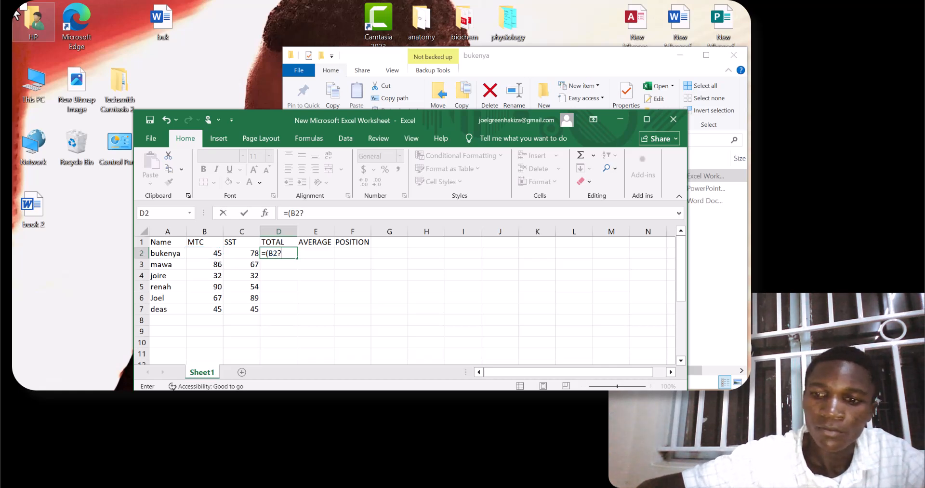
pyautogui.press('BackSpace')
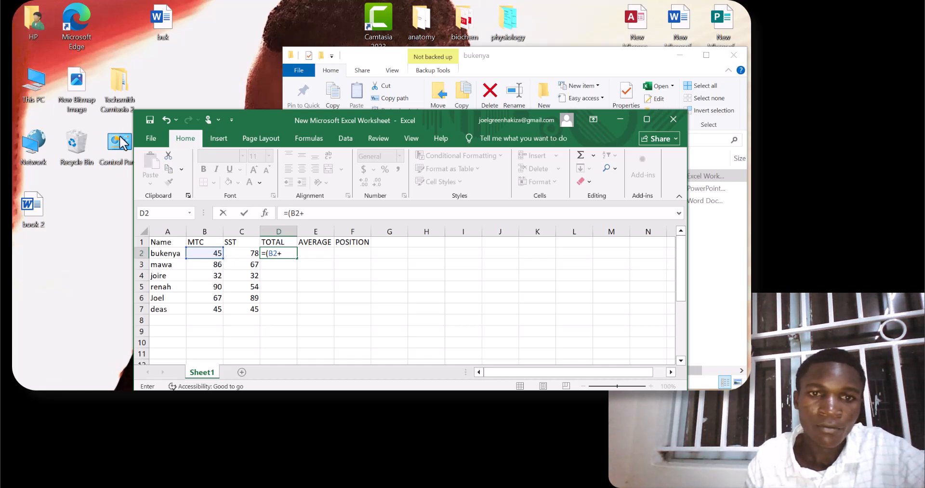
pyautogui.click(240, 252)
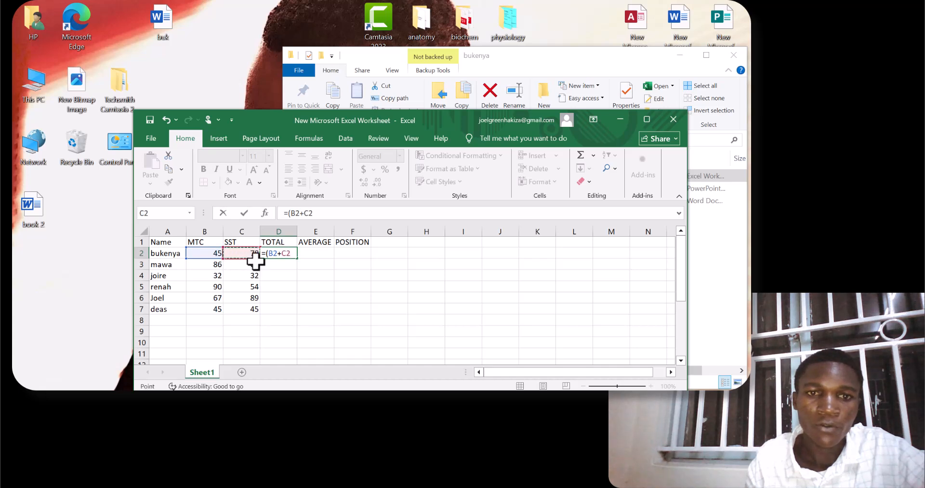
pyautogui.press('Return')
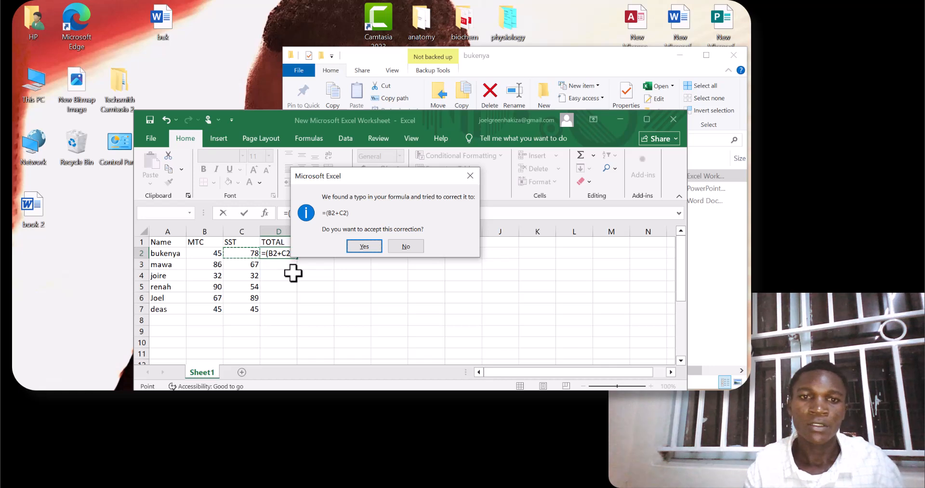
pyautogui.click(364, 246)
# Fill the total formula from D2 down to D7 for all the other students.
pyautogui.click(290, 252)
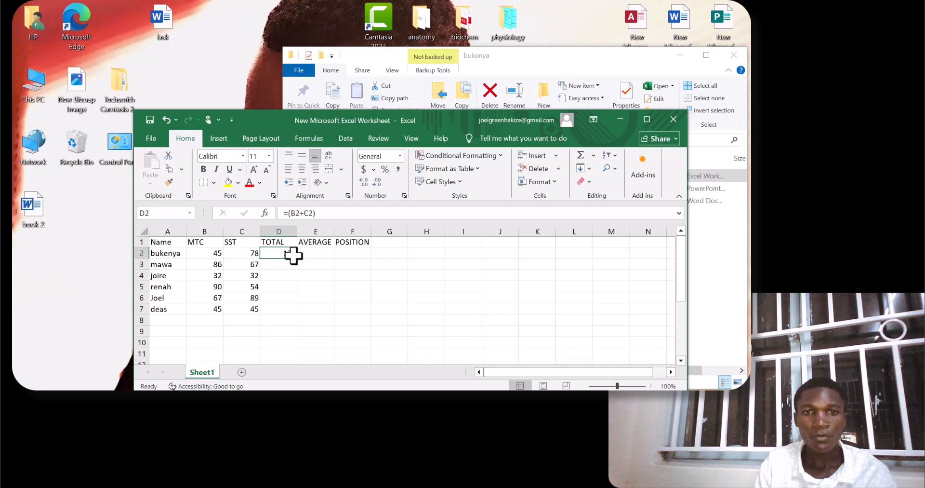
pyautogui.moveTo(297, 258); pyautogui.dragTo(300, 311)
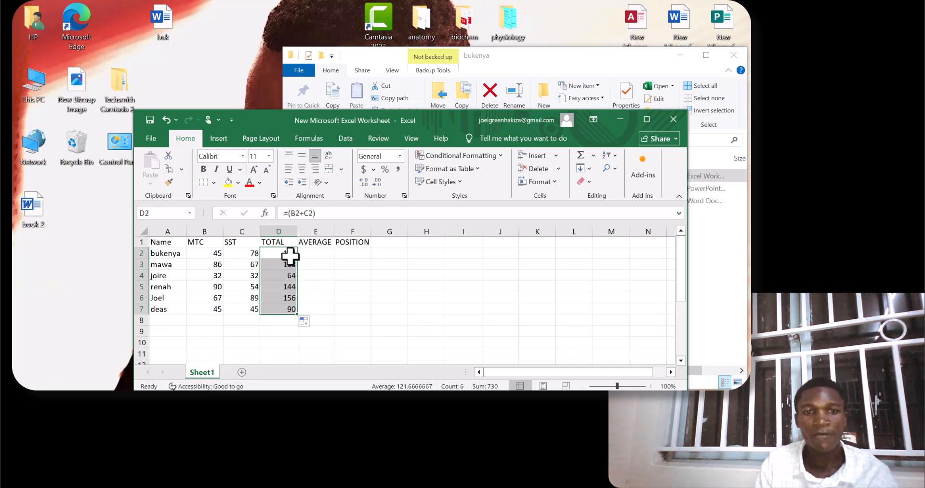
# Undo the total fill and fill the formula again from D2 down to D7.
pyautogui.hotkey('ctrl', 'z')
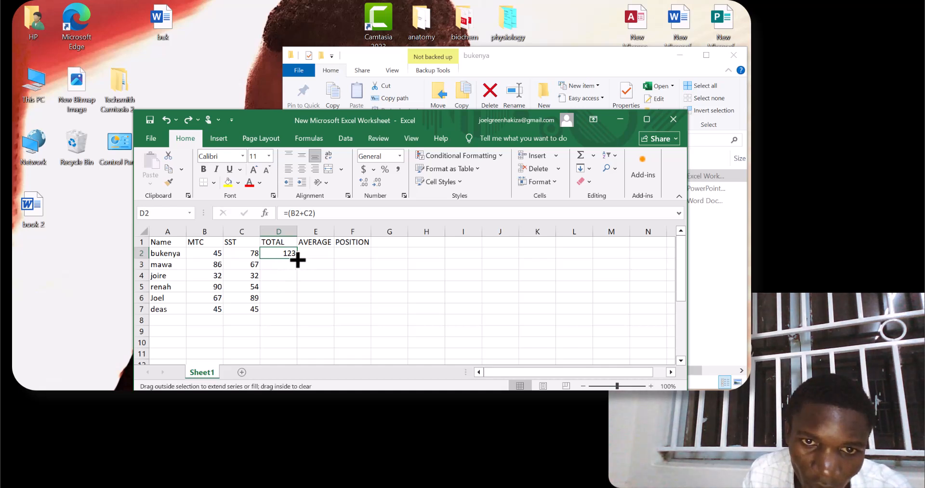
pyautogui.moveTo(298, 258); pyautogui.dragTo(299, 313)
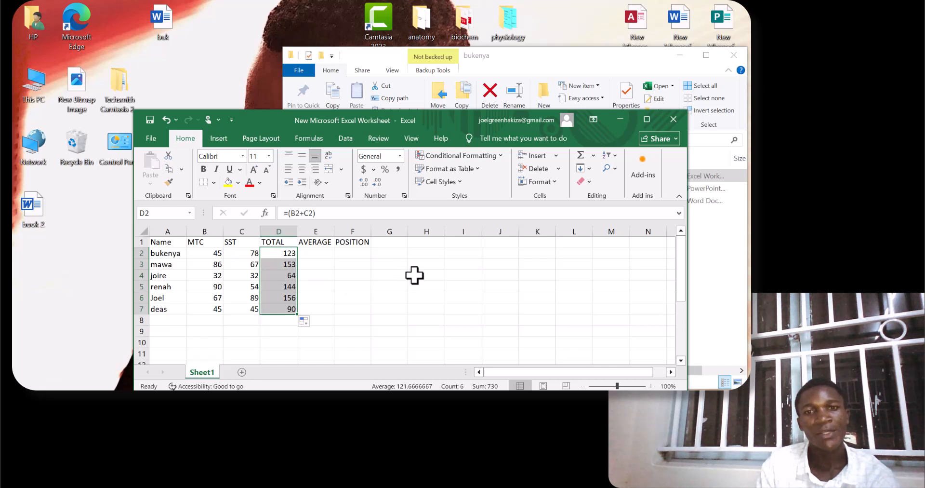
# Calculate the first student's total in I2 with =SUM(B2:C2) and fill the formula down to I7.
pyautogui.click(457, 264)
pyautogui.click(453, 254)
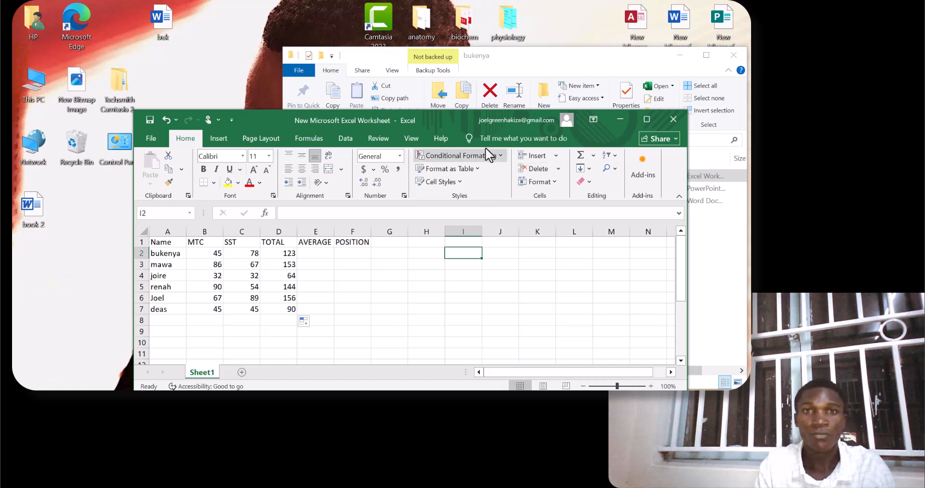
pyautogui.click(251, 44)
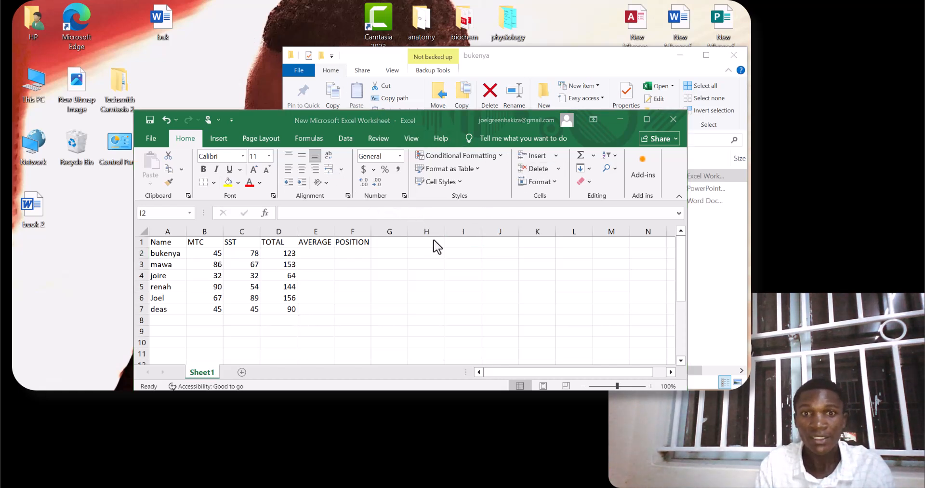
pyautogui.click(456, 256)
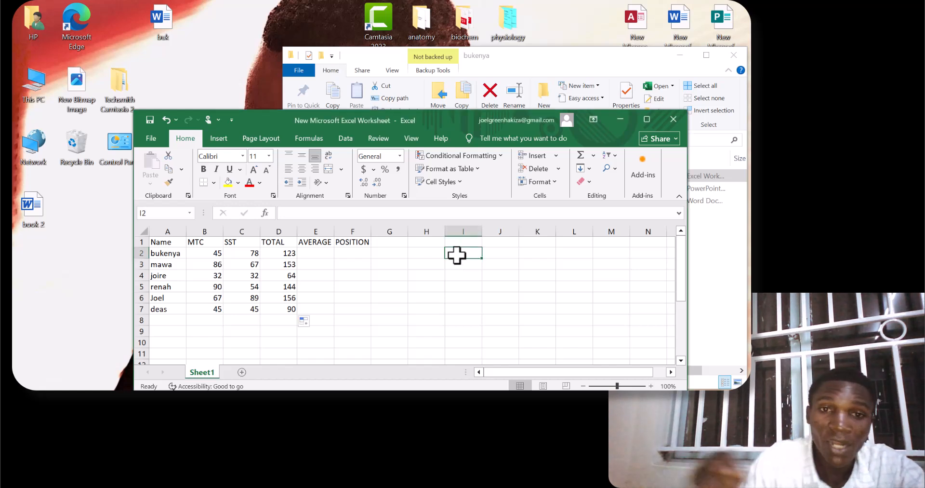
pyautogui.write('=')
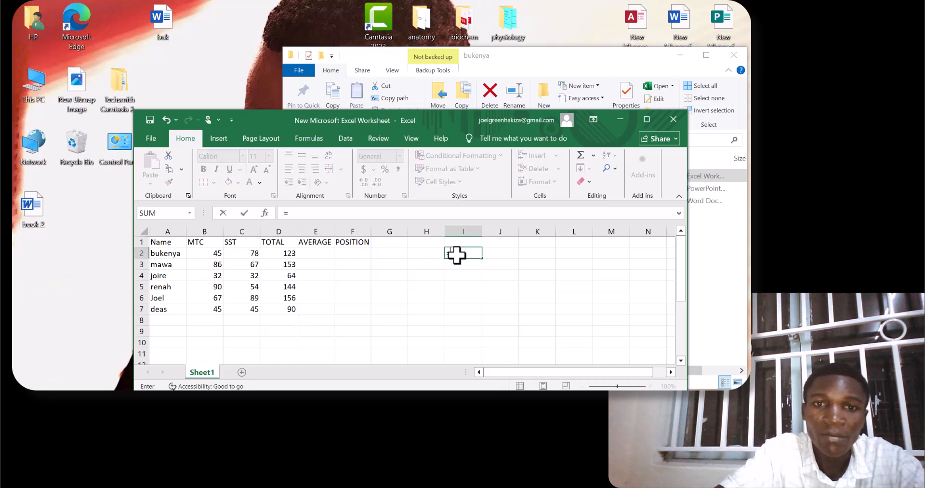
pyautogui.write('sum')
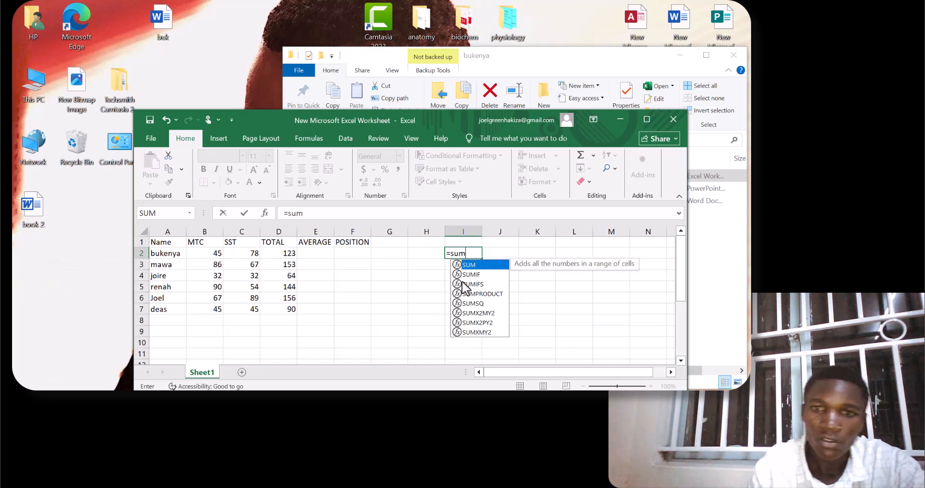
pyautogui.doubleClick(482, 264)
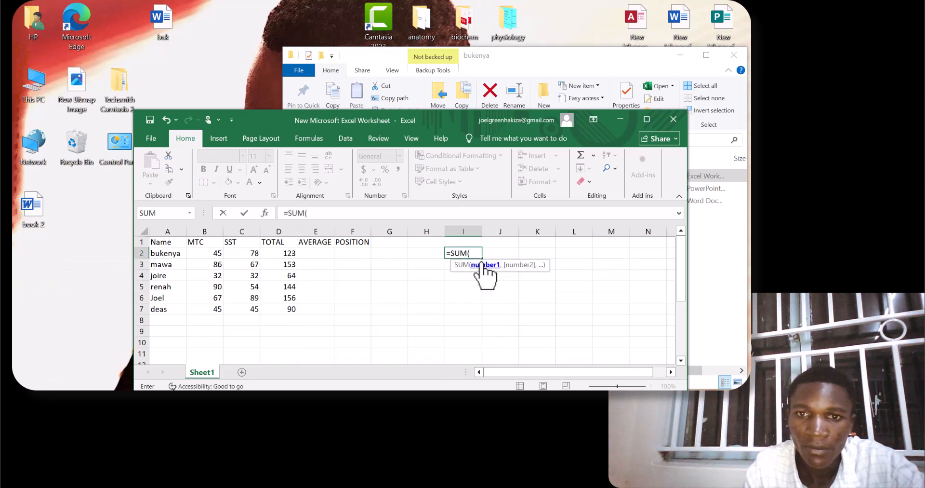
pyautogui.click(207, 255)
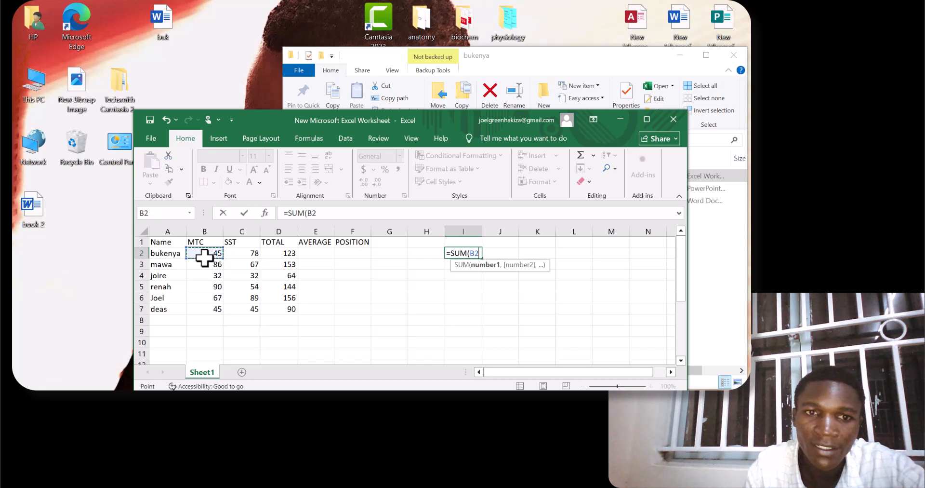
pyautogui.moveTo(217, 252); pyautogui.dragTo(238, 254)
pyautogui.press('Return')
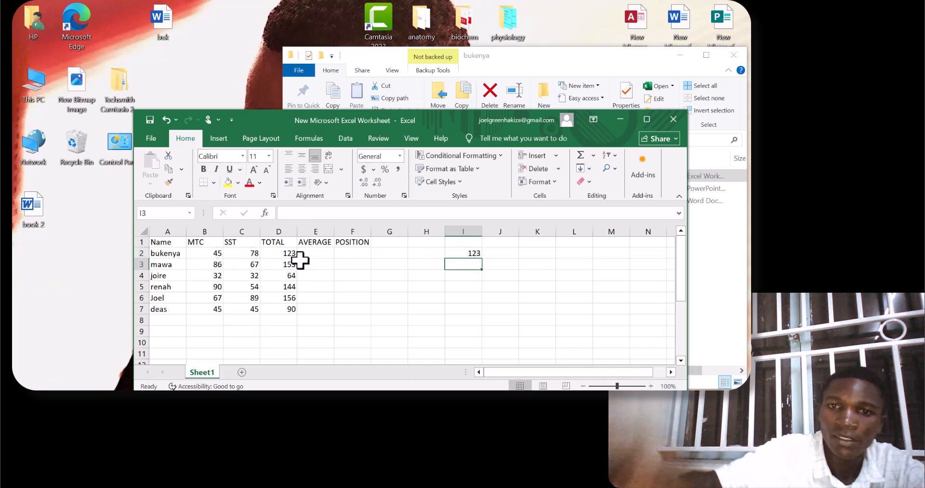
pyautogui.click(471, 254)
pyautogui.moveTo(485, 259); pyautogui.dragTo(491, 316)
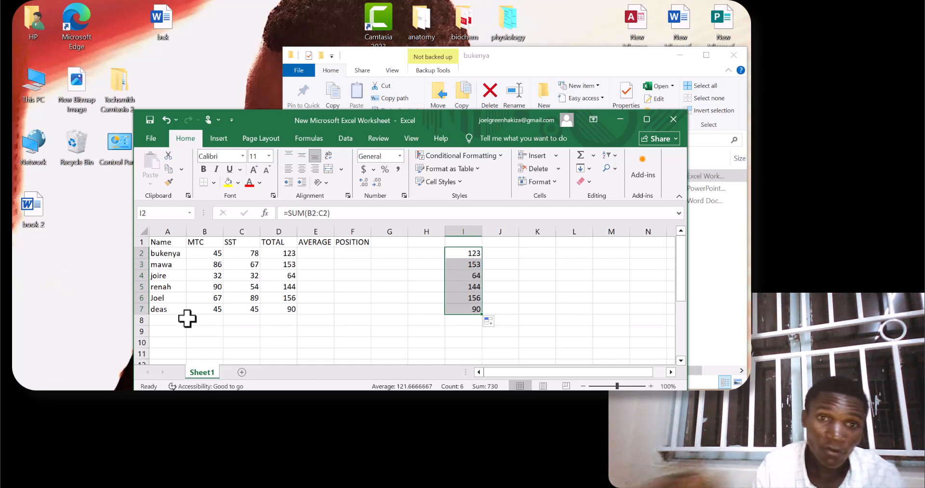
pyautogui.click(311, 254)
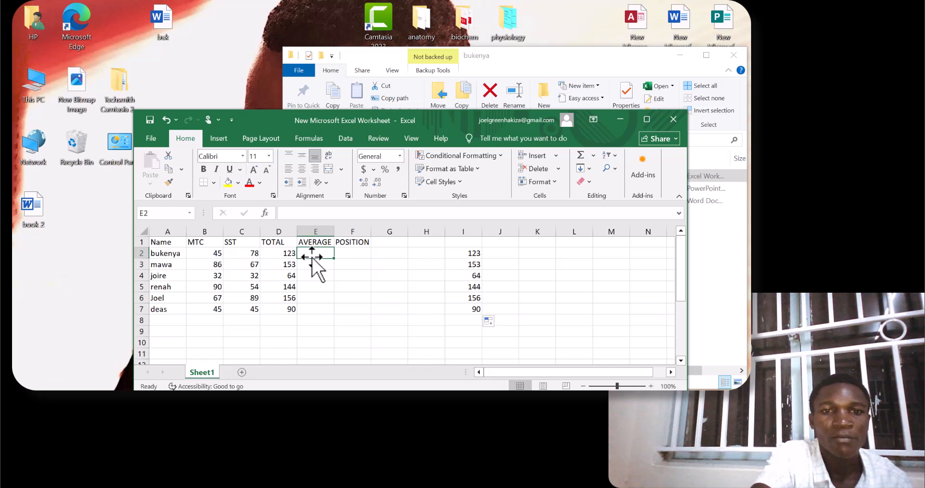
pyautogui.press('Left')
pyautogui.press('Left')
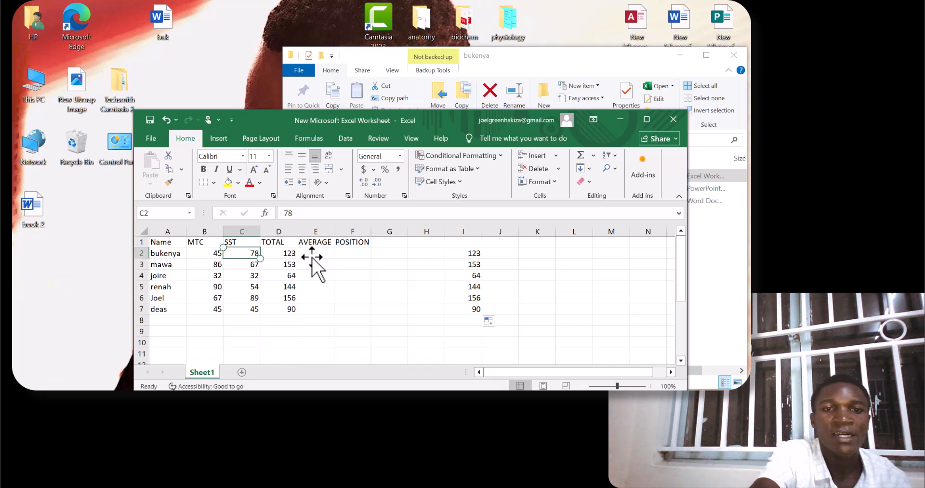
pyautogui.press('Right')
pyautogui.press('Right')
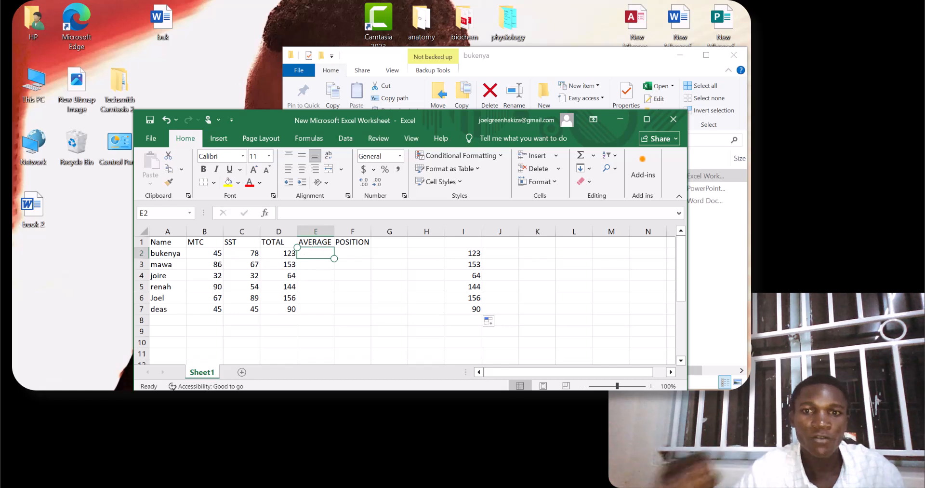
# Label the second set of results with the headings total in I1 and average in J1.
pyautogui.click(453, 242)
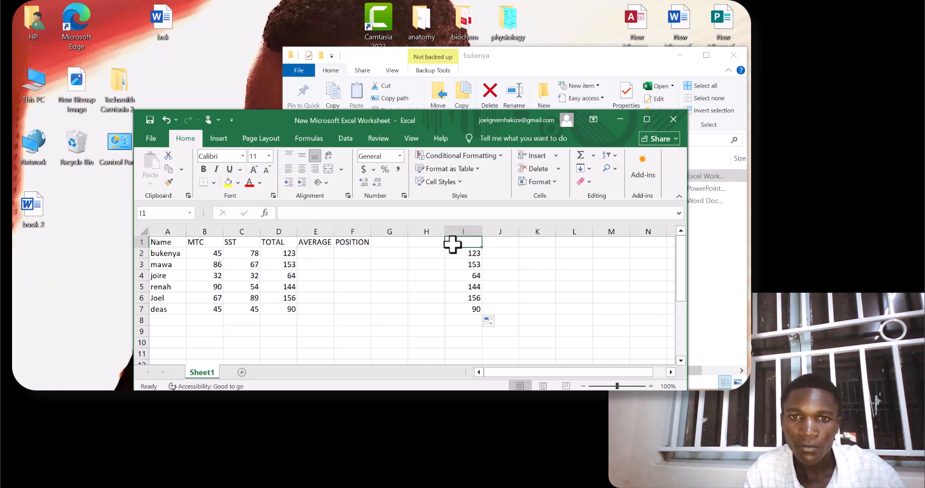
pyautogui.write('total')
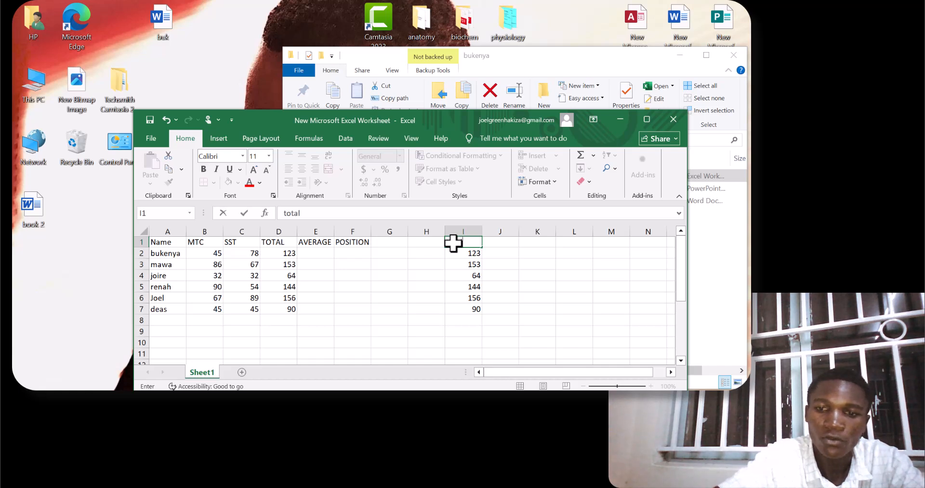
pyautogui.click(500, 241)
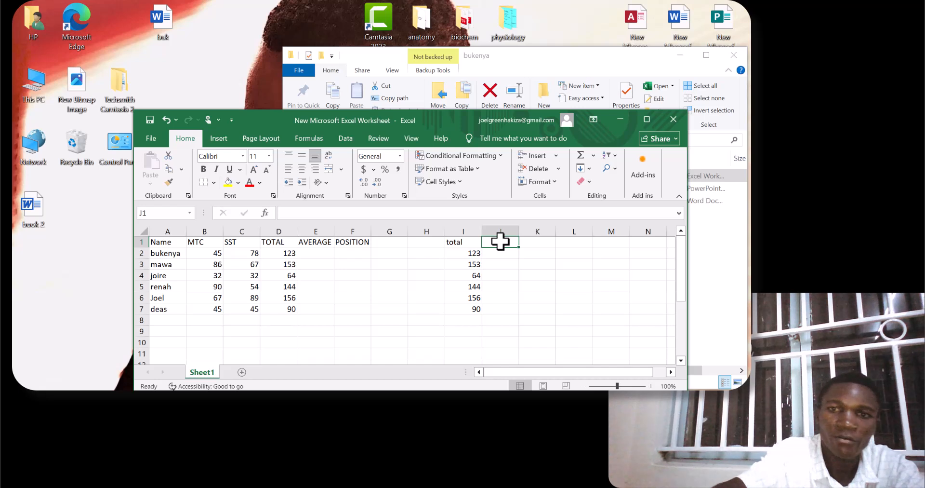
pyautogui.write('average')
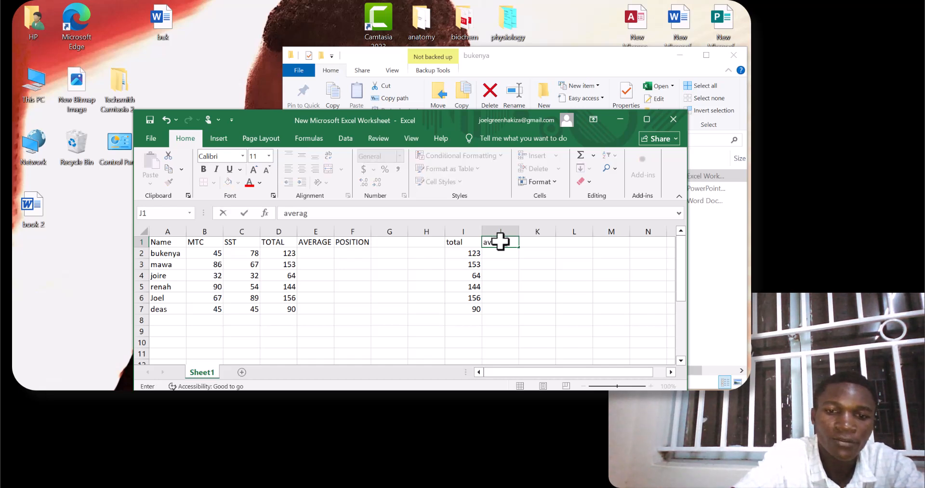
# Calculate the first student's average in E2 with =(B2+C2)/2 and fill the formula down to E7.
pyautogui.click(320, 255)
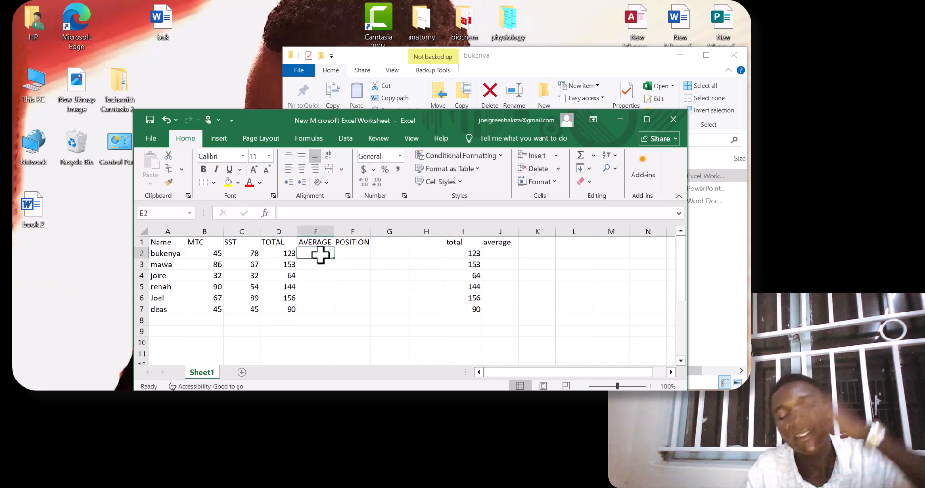
pyautogui.write('=(')
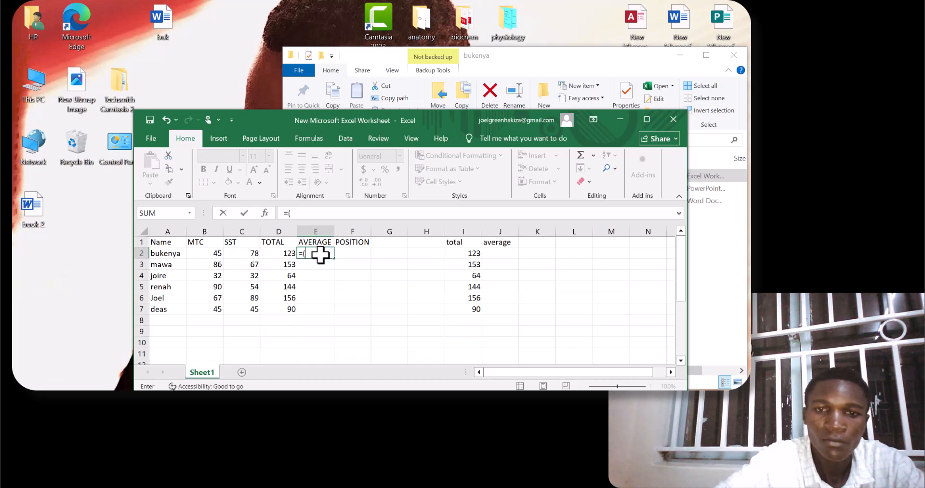
pyautogui.click(213, 253)
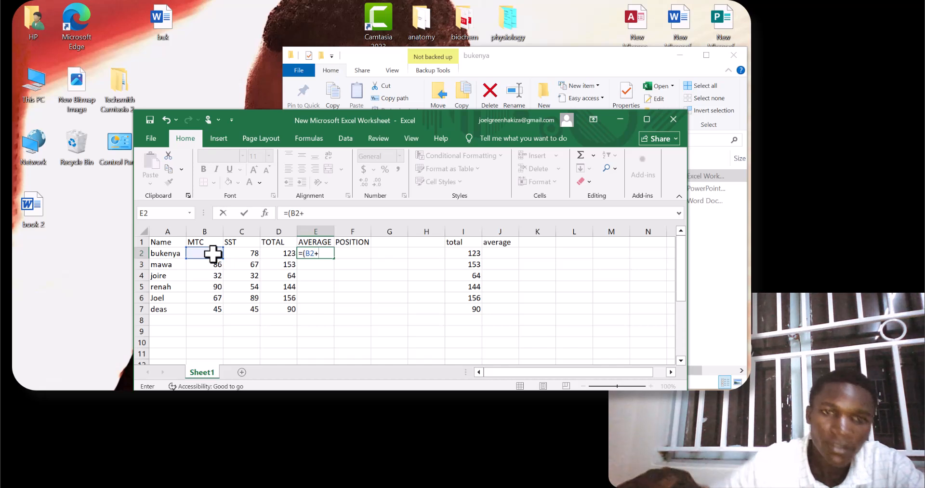
pyautogui.click(242, 254)
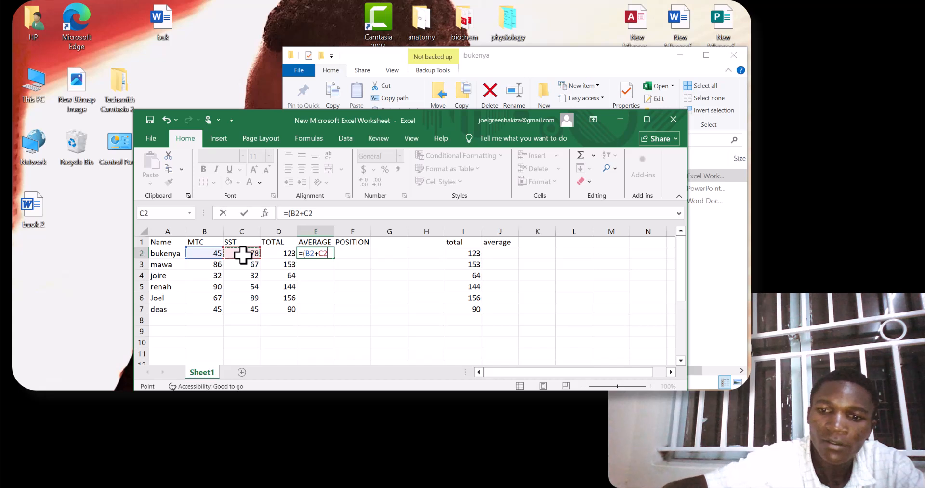
pyautogui.write('0')
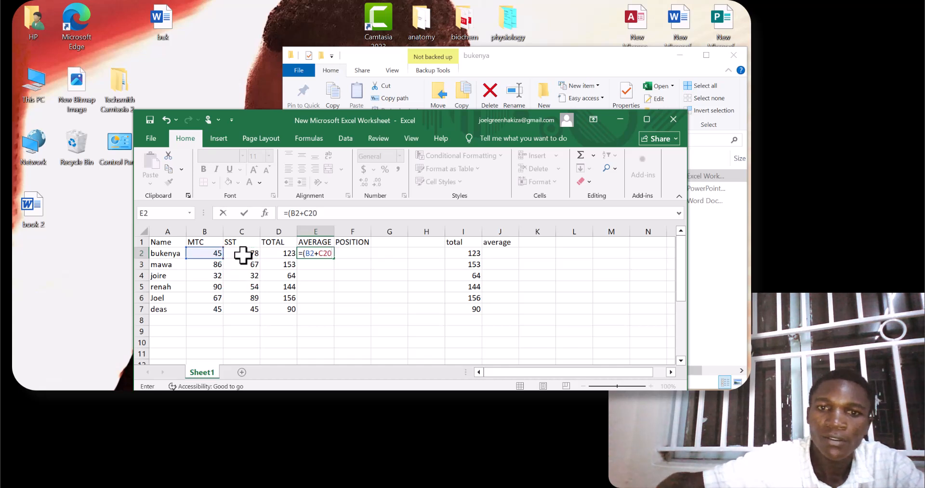
pyautogui.press('BackSpace')
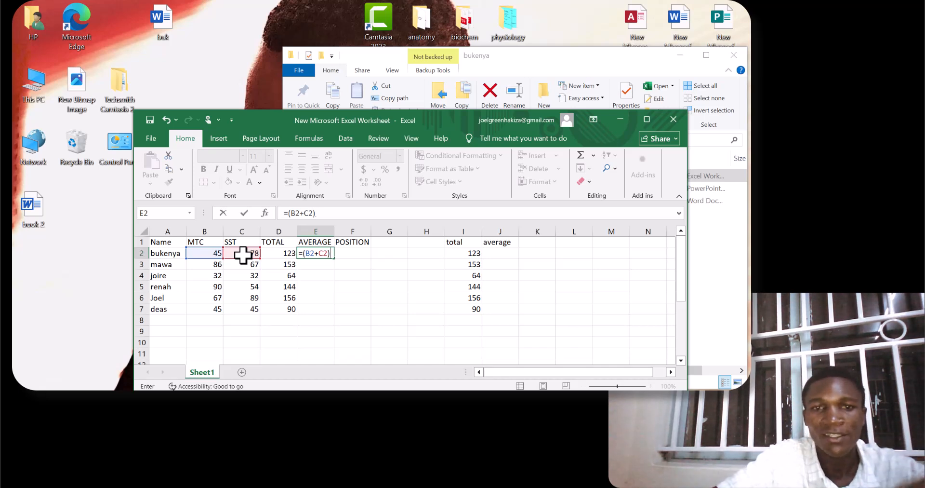
pyautogui.write('2')
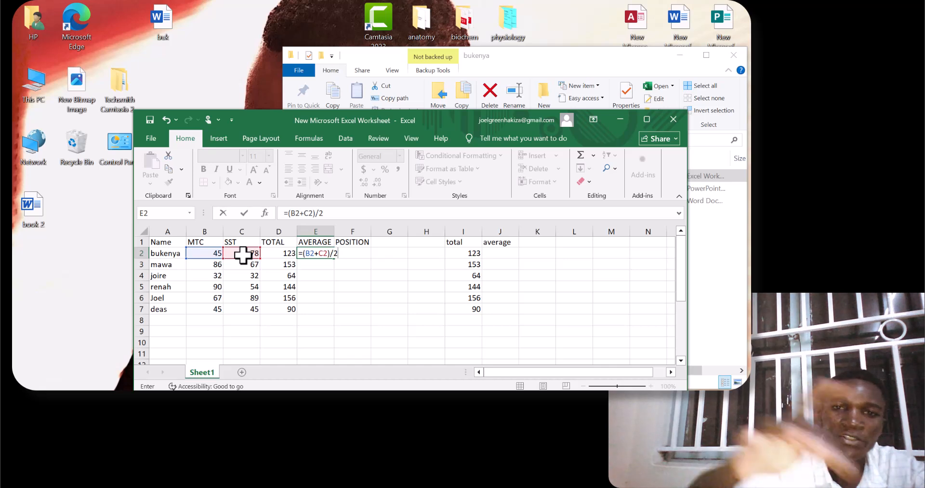
pyautogui.press('Return')
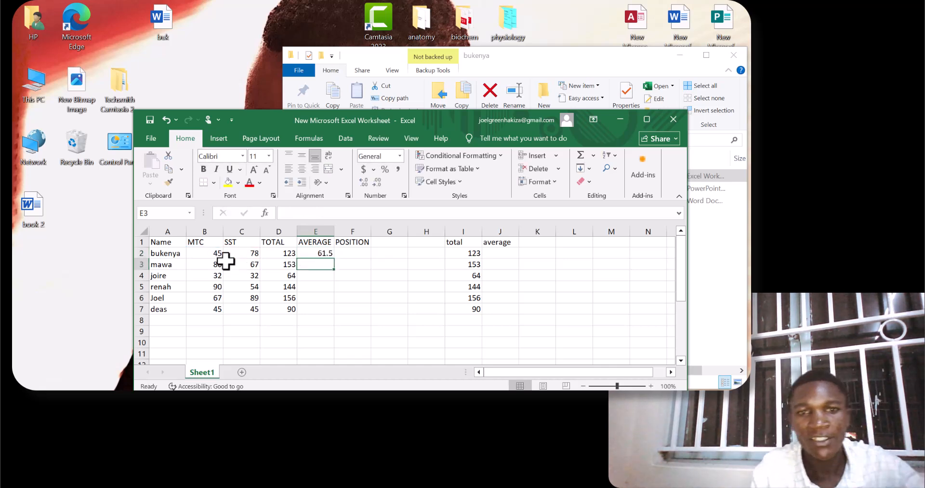
pyautogui.click(311, 252)
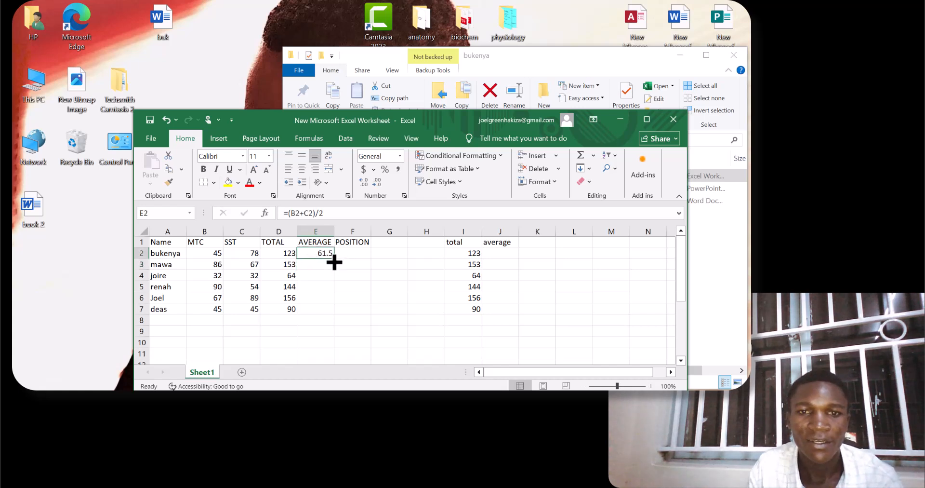
pyautogui.moveTo(335, 261); pyautogui.dragTo(331, 314)
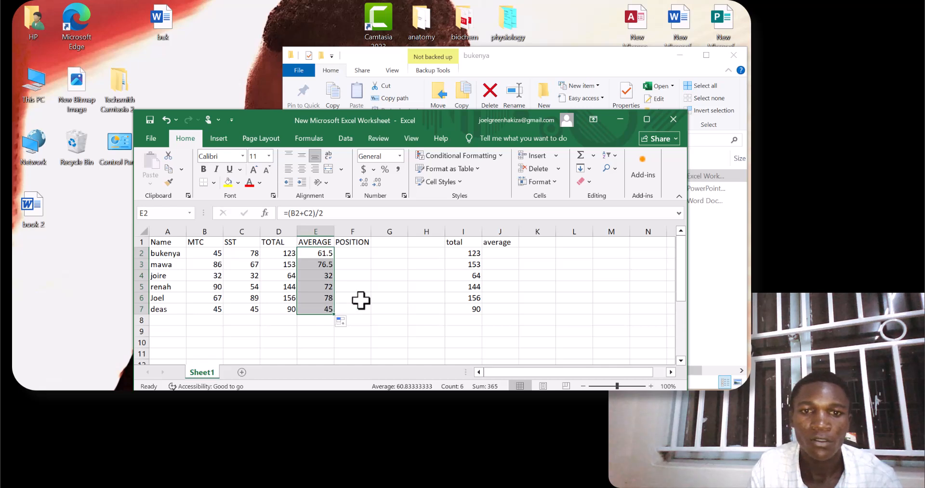
# Calculate the first student's average in J2 with =AVERAGE(B2:C2) and fill the formula down to J7.
pyautogui.click(501, 253)
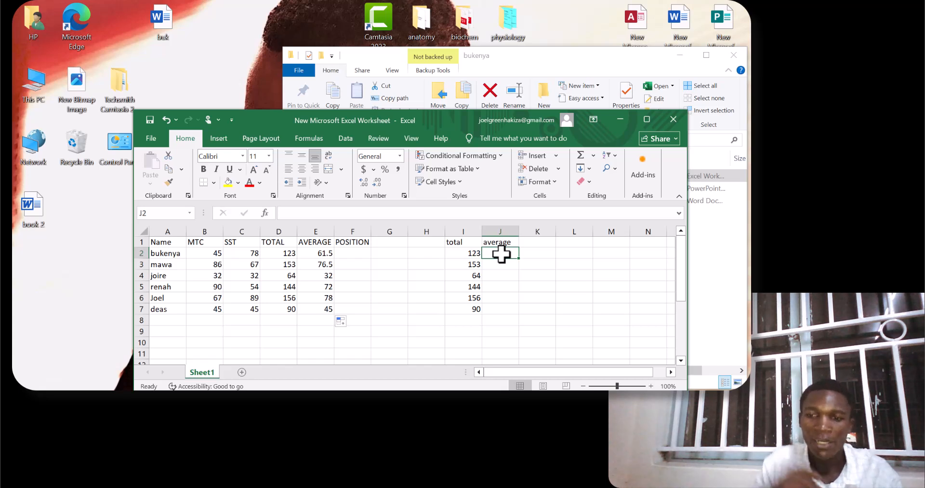
pyautogui.write('=')
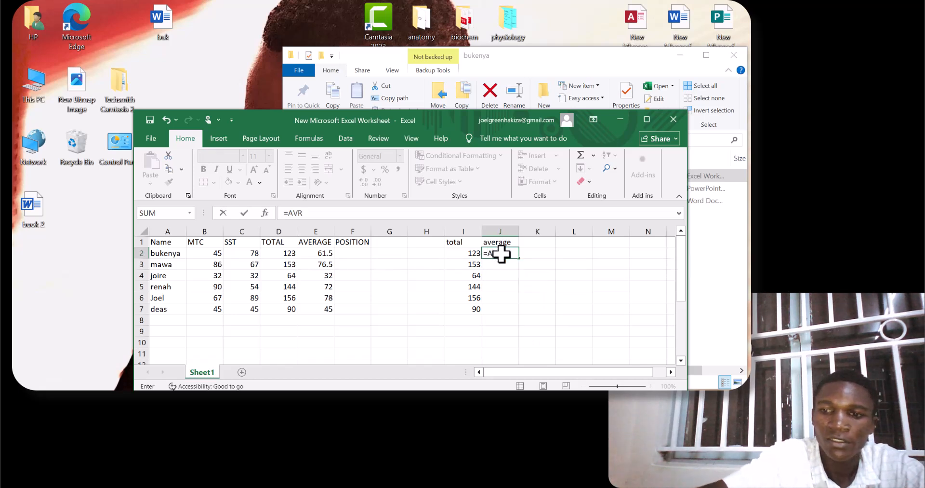
pyautogui.write('AVR')
pyautogui.press('BackSpace')
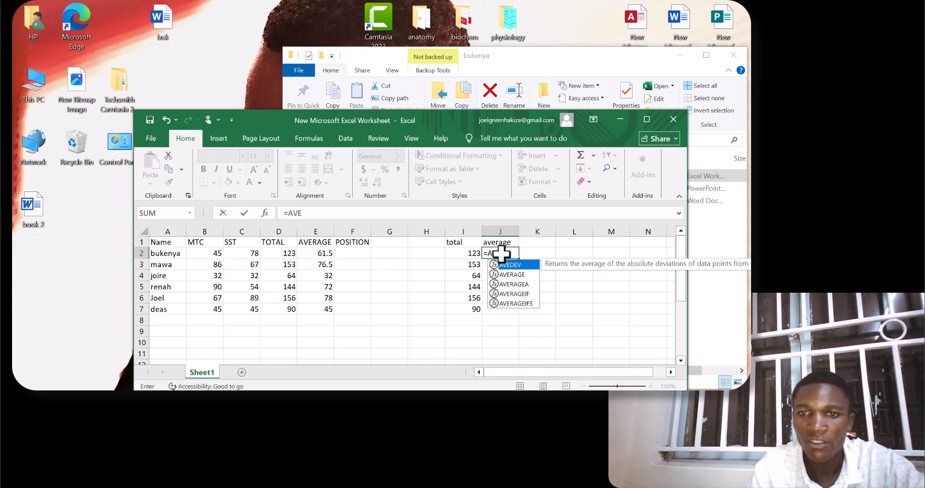
pyautogui.doubleClick(507, 274)
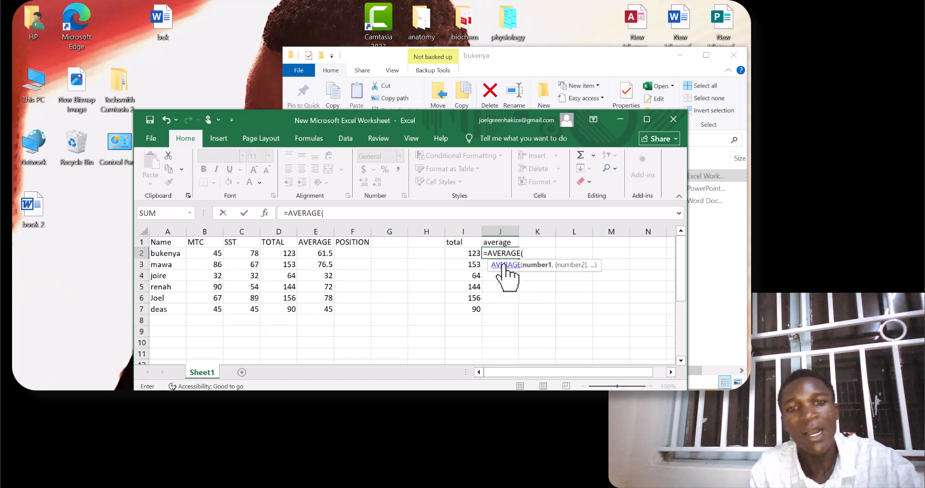
pyautogui.click(216, 253)
pyautogui.moveTo(216, 253); pyautogui.dragTo(253, 254)
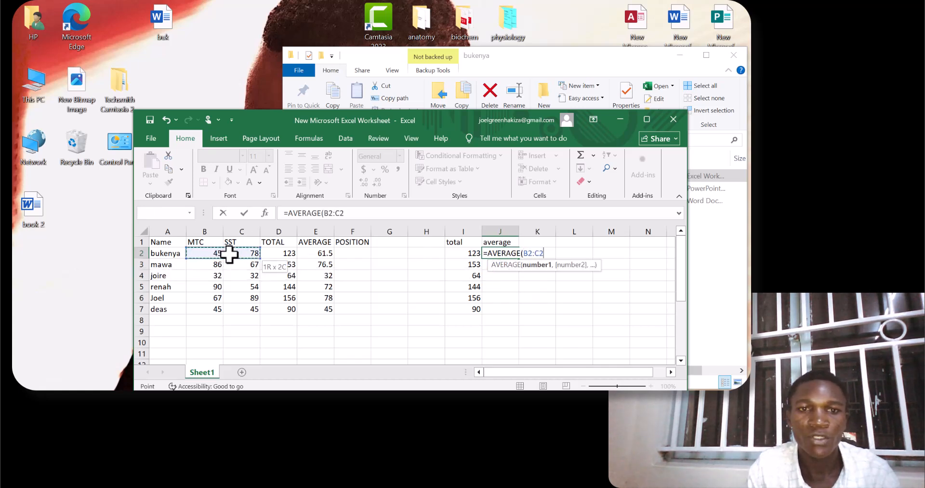
pyautogui.press('Return')
pyautogui.click(505, 254)
pyautogui.moveTo(519, 266); pyautogui.dragTo(521, 313)
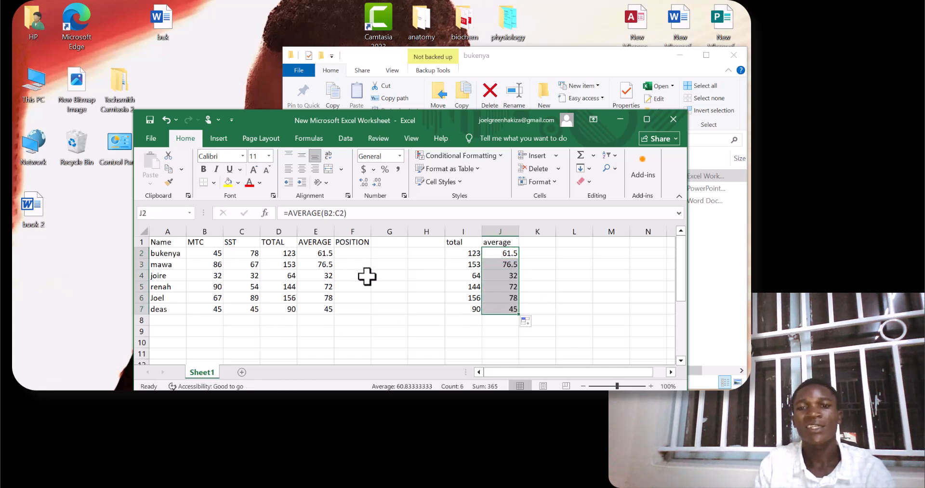
# Examine the formulas behind both sets of results, comparing the totals in D2 and I2 and the averages in J3 and E4.
pyautogui.doubleClick(292, 253)
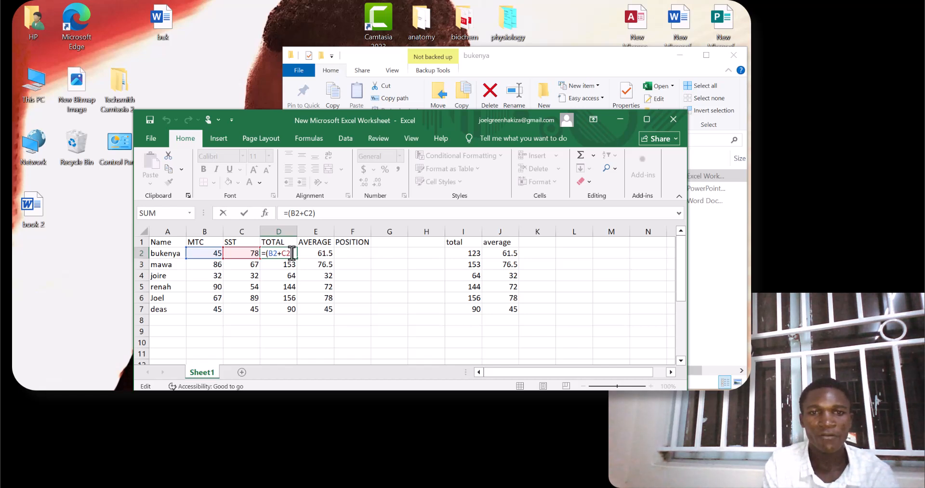
pyautogui.doubleClick(472, 252)
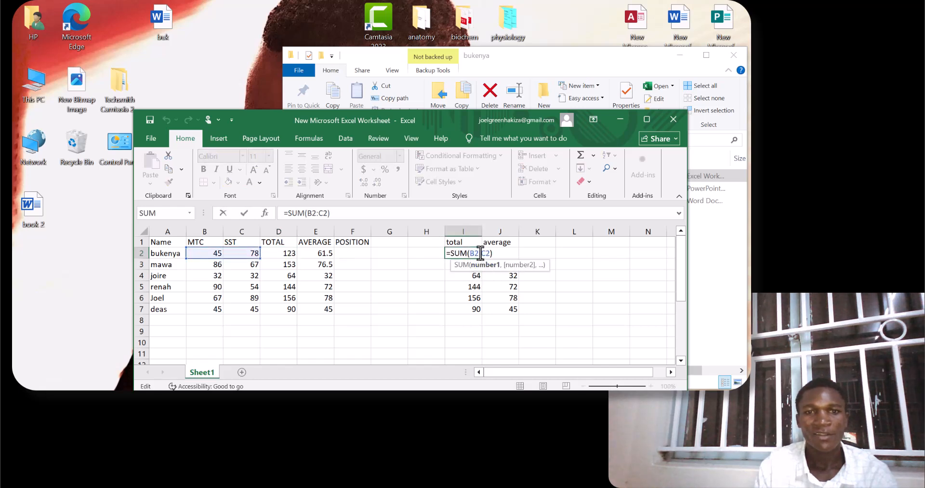
pyautogui.click(320, 254)
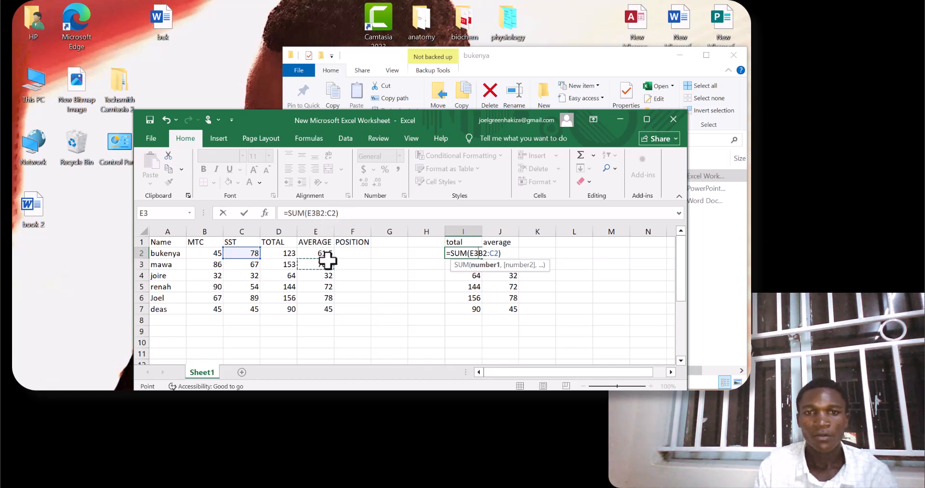
pyautogui.click(504, 251)
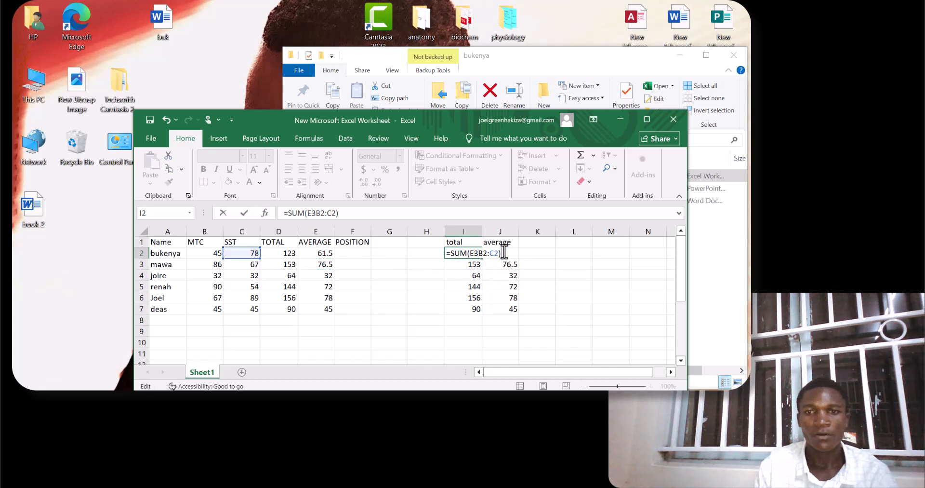
pyautogui.doubleClick(506, 264)
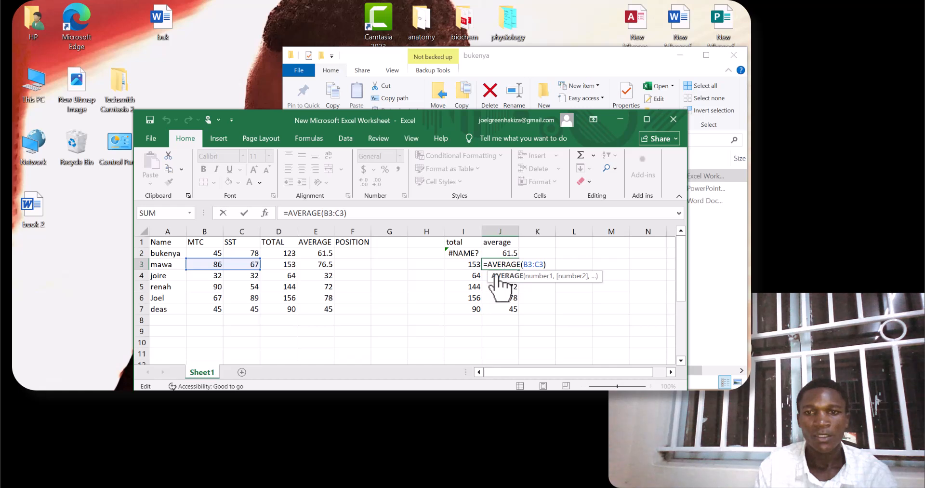
pyautogui.click(330, 275)
pyautogui.press('Down')
pyautogui.press('Down')
pyautogui.press('Down')
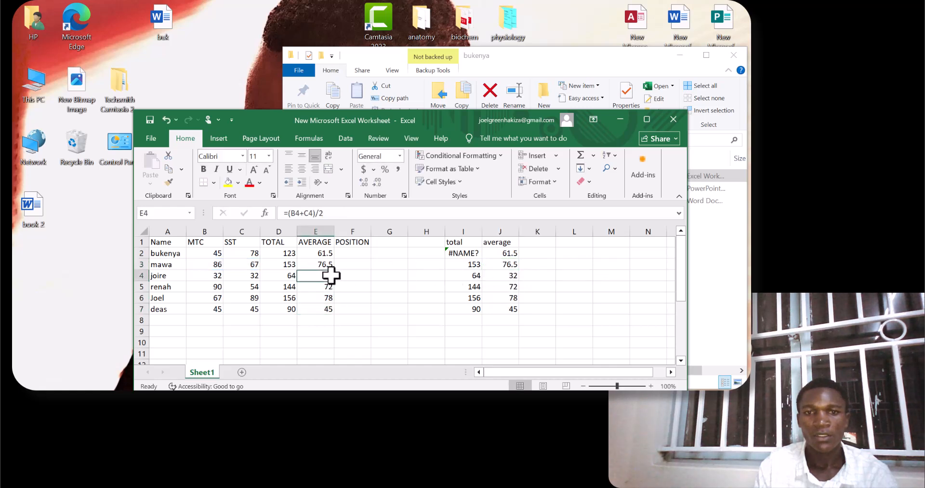
pyautogui.doubleClick(330, 277)
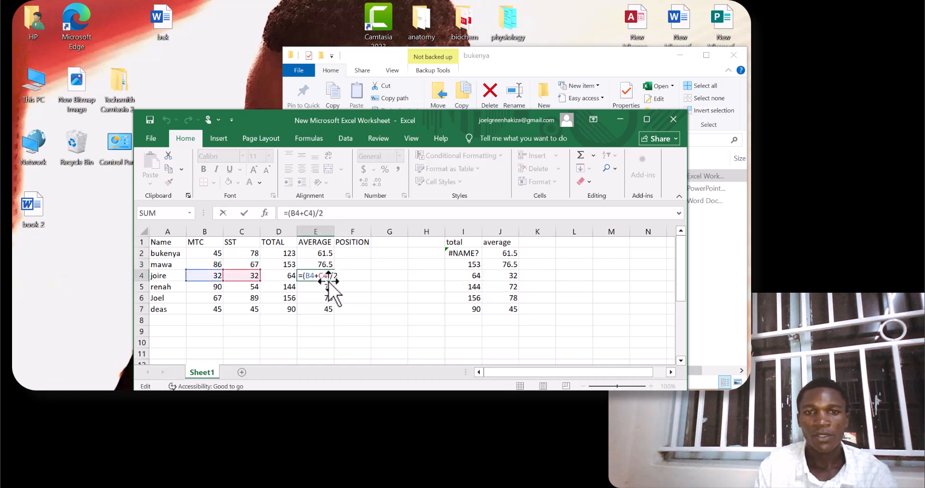
# Try to calculate the first student's position in F2 with =RANK(0,E2,E3:E7).
pyautogui.click(353, 253)
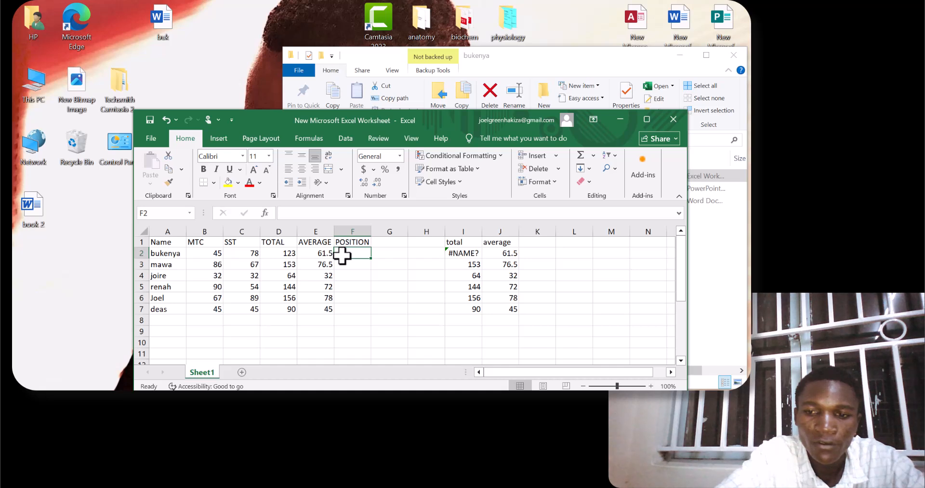
pyautogui.write('=')
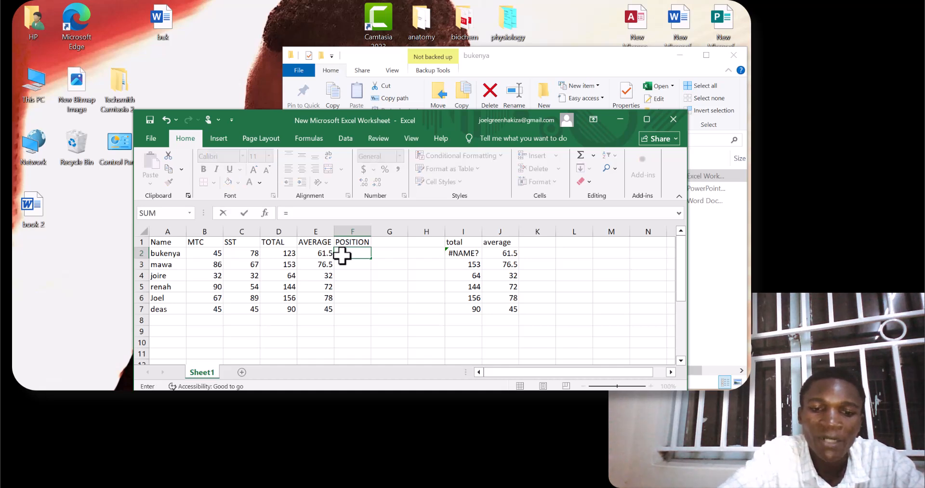
pyautogui.write('RA')
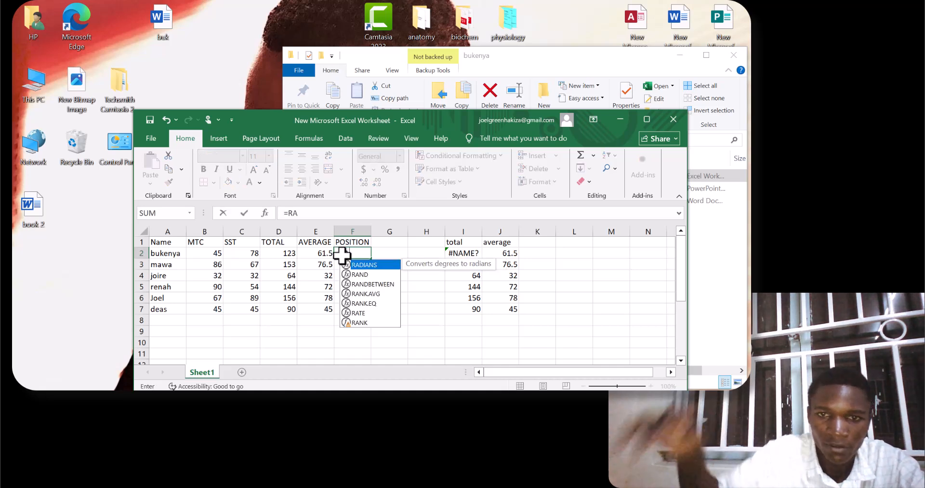
pyautogui.doubleClick(362, 322)
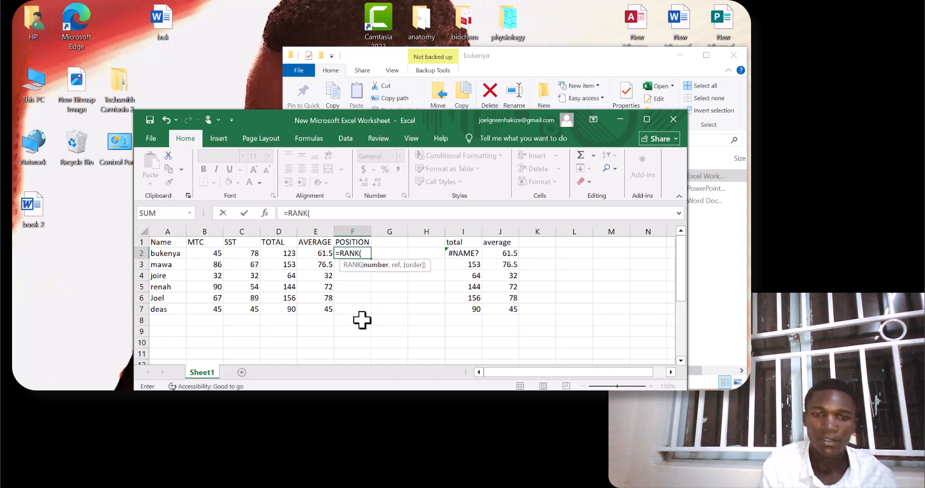
pyautogui.write('0')
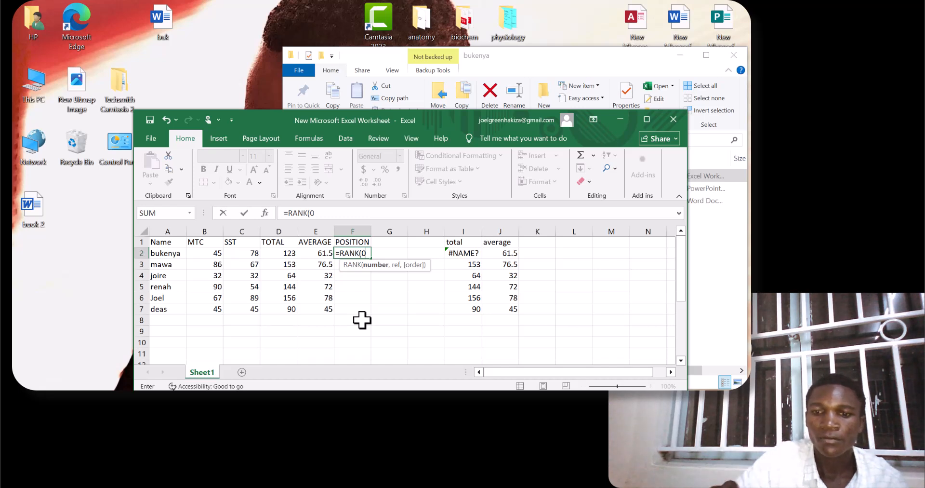
pyautogui.write(',')
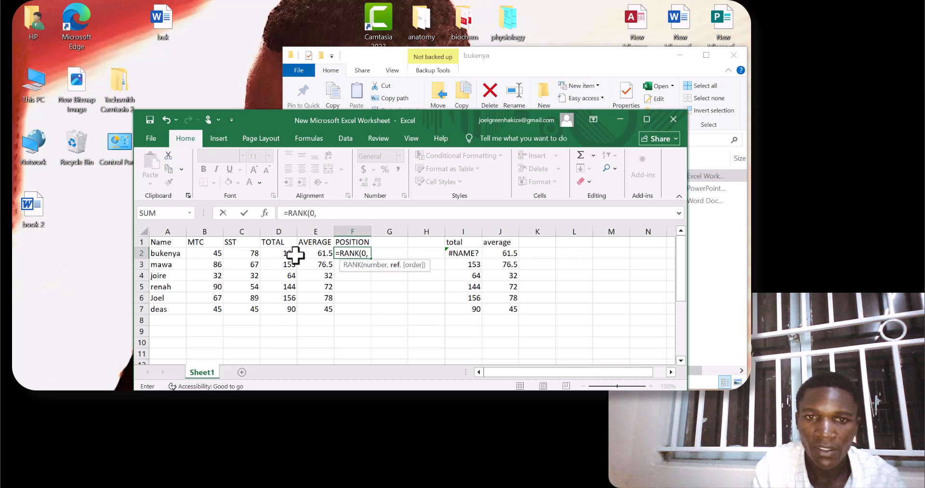
pyautogui.click(311, 253)
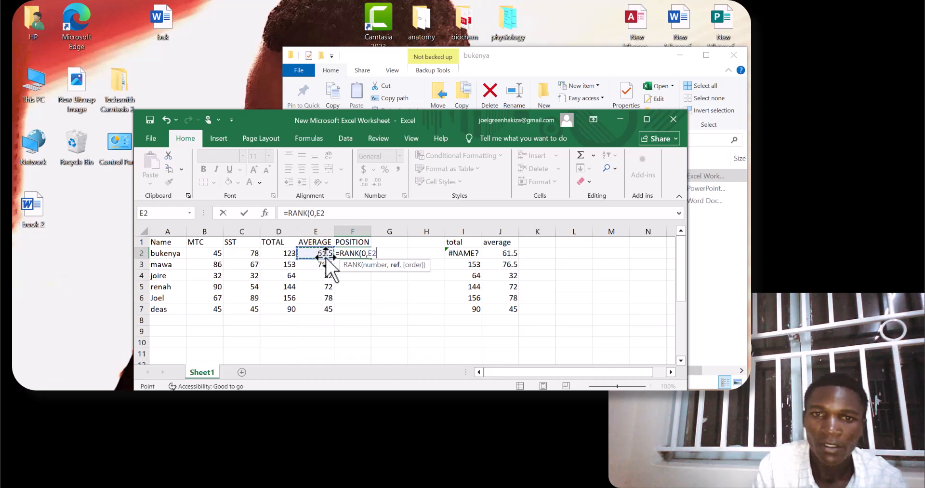
pyautogui.write(',')
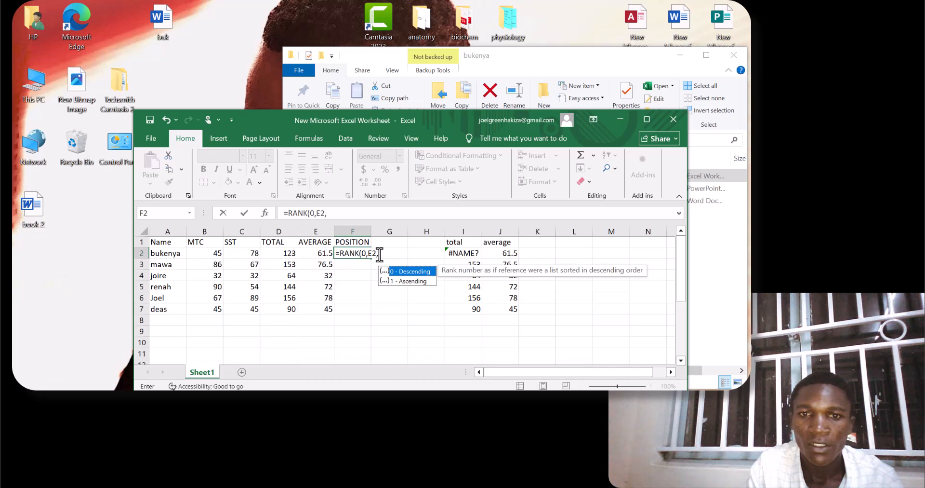
pyautogui.click(379, 255)
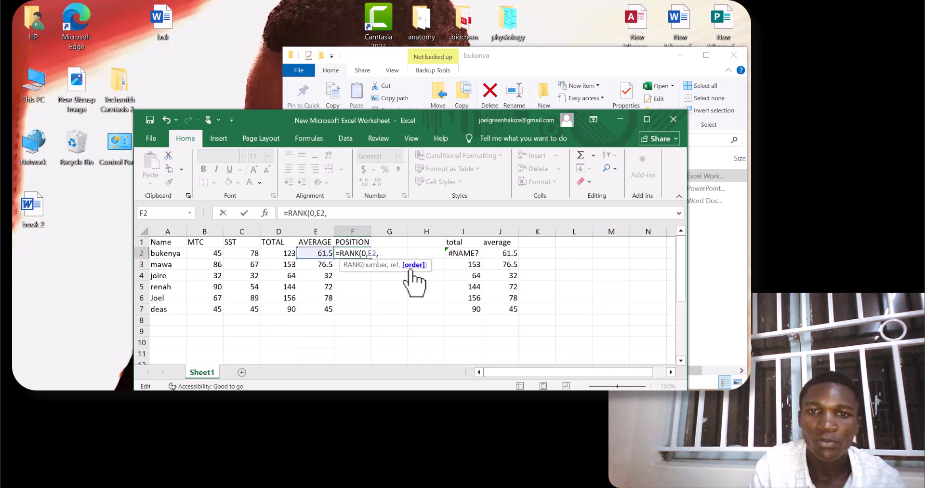
pyautogui.click(314, 252)
pyautogui.moveTo(322, 261); pyautogui.dragTo(329, 307)
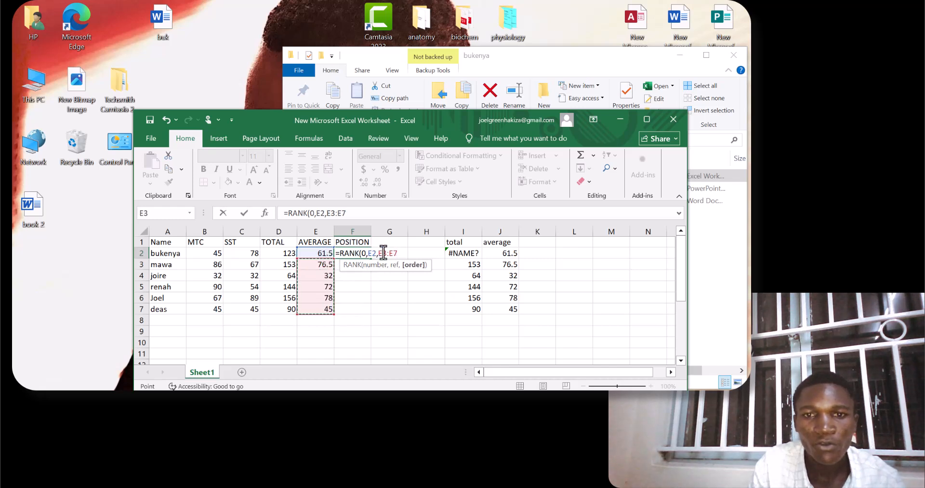
pyautogui.write(')')
pyautogui.press('Return')
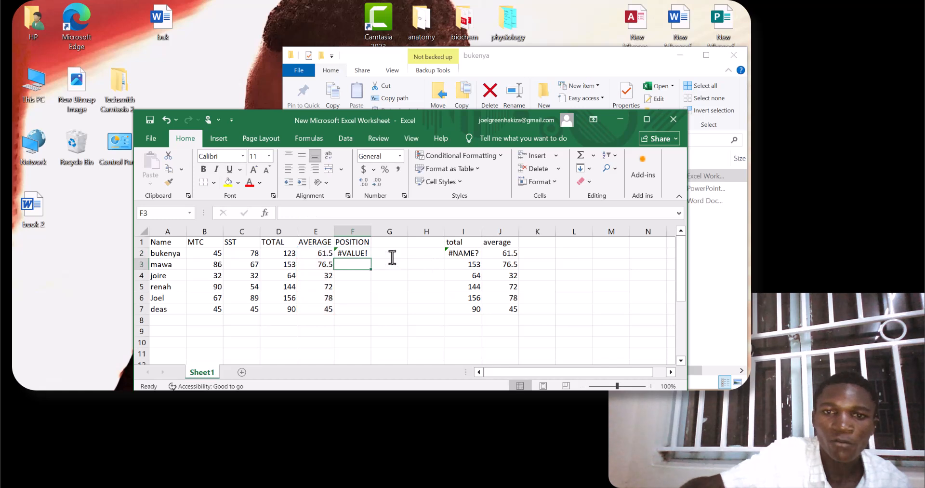
# Replace the position formula in F2 with =-RANK(E2,E2:E7,0) and fill it down to F7.
pyautogui.click(363, 252)
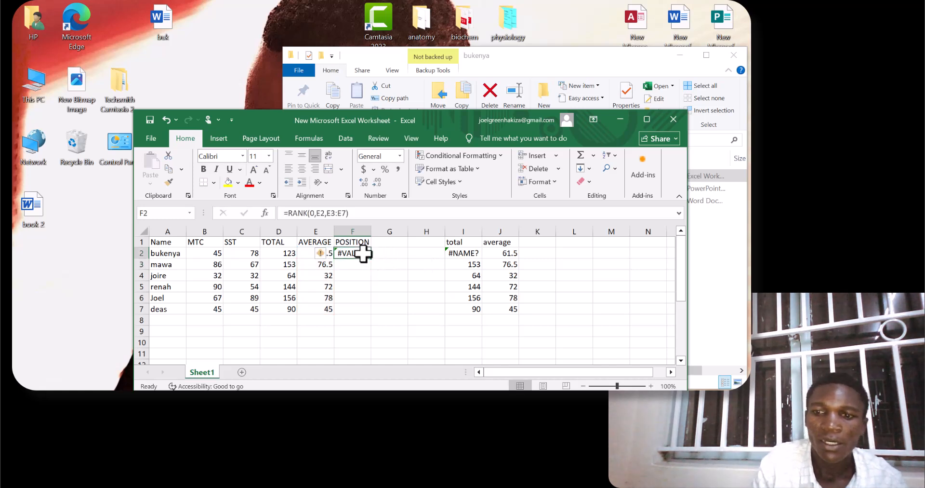
pyautogui.press('BackSpace')
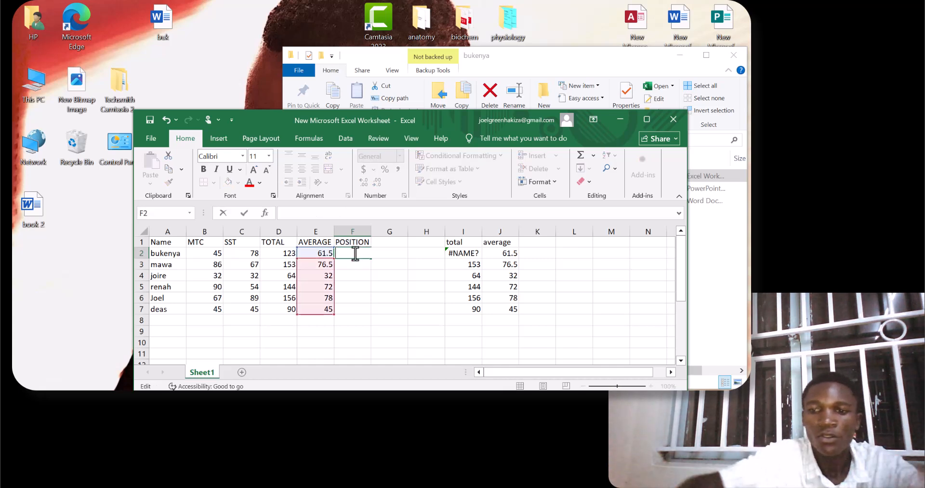
pyautogui.write('=-')
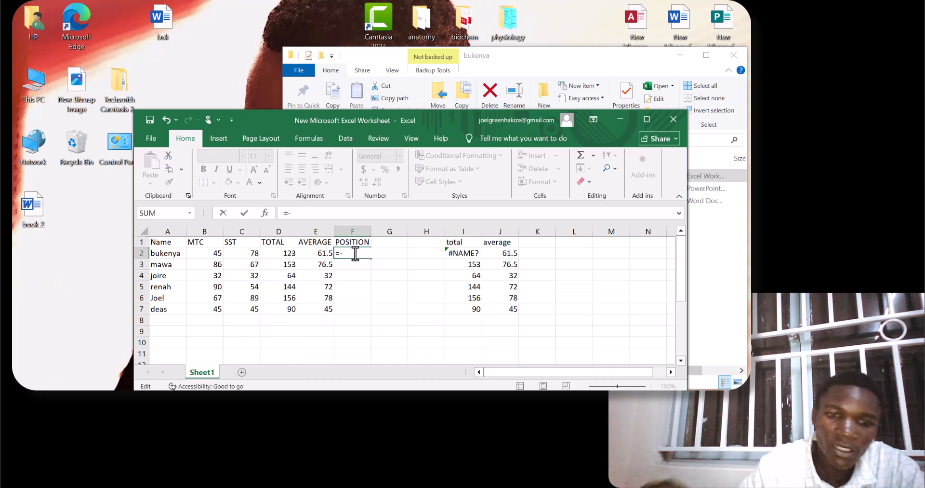
pyautogui.write('RANK')
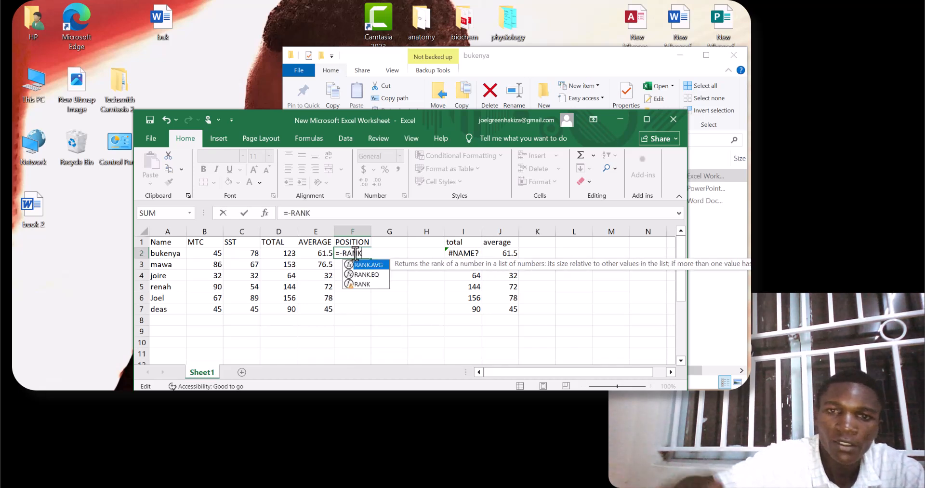
pyautogui.click(361, 289)
pyautogui.doubleClick(371, 283)
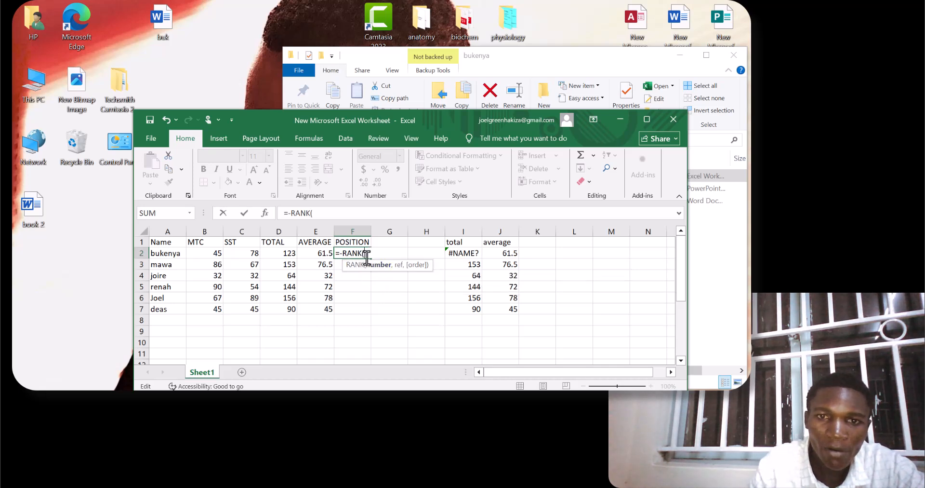
pyautogui.click(313, 254)
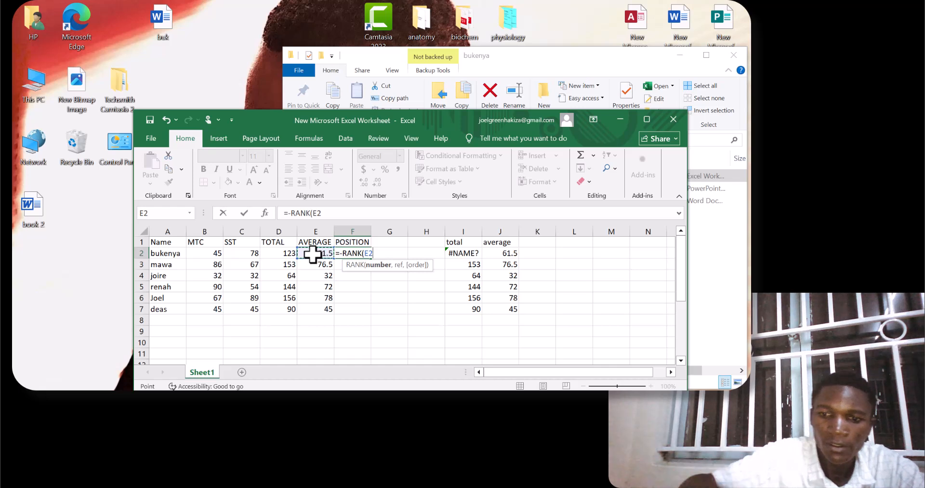
pyautogui.write(',')
pyautogui.click(311, 254)
pyautogui.moveTo(312, 255); pyautogui.dragTo(313, 310)
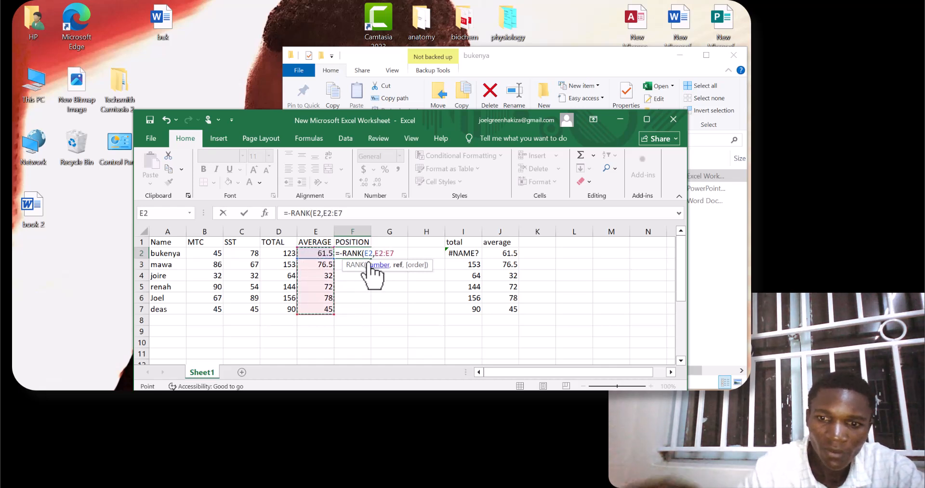
pyautogui.write(',')
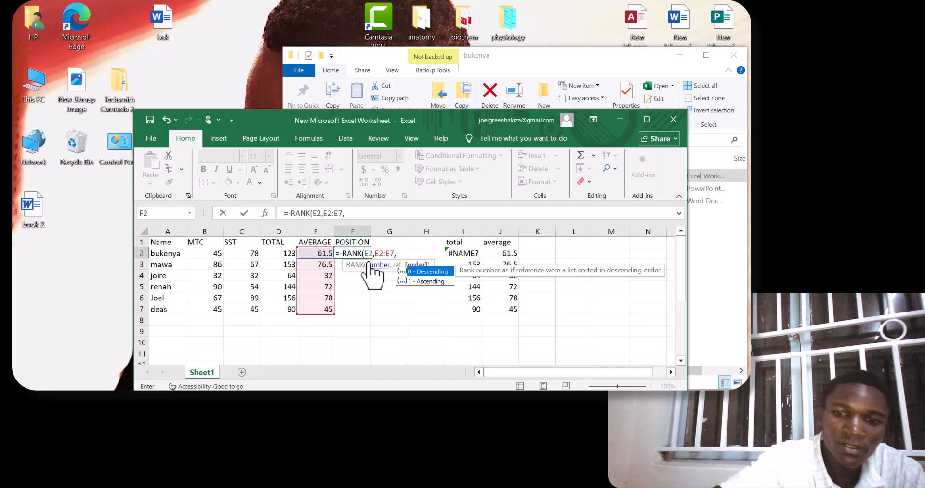
pyautogui.write('0')
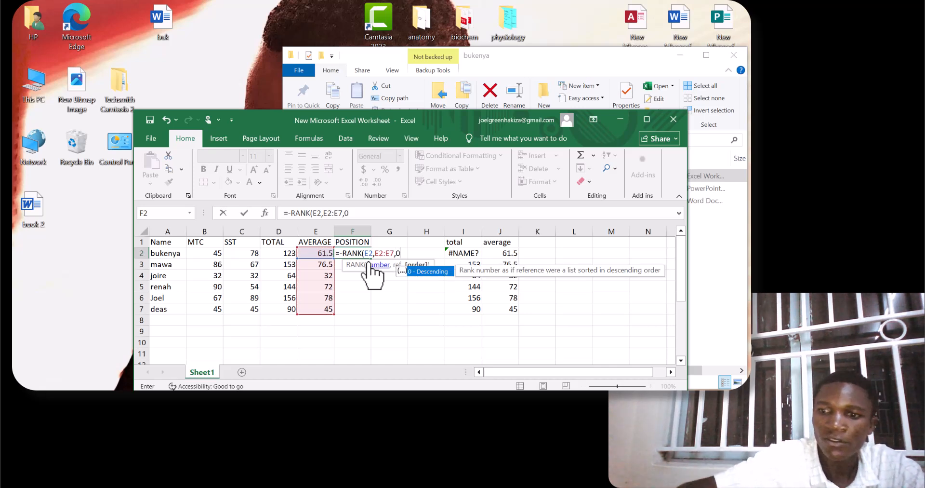
pyautogui.press('Return')
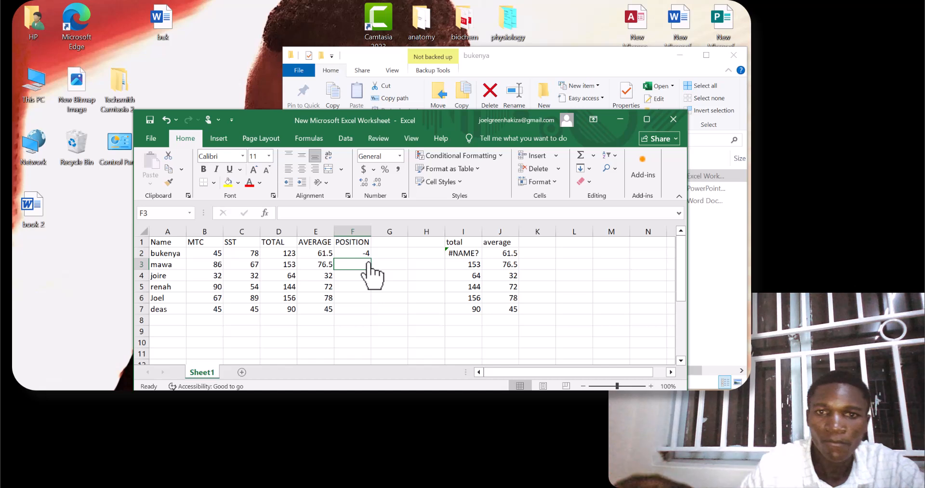
pyautogui.click(362, 254)
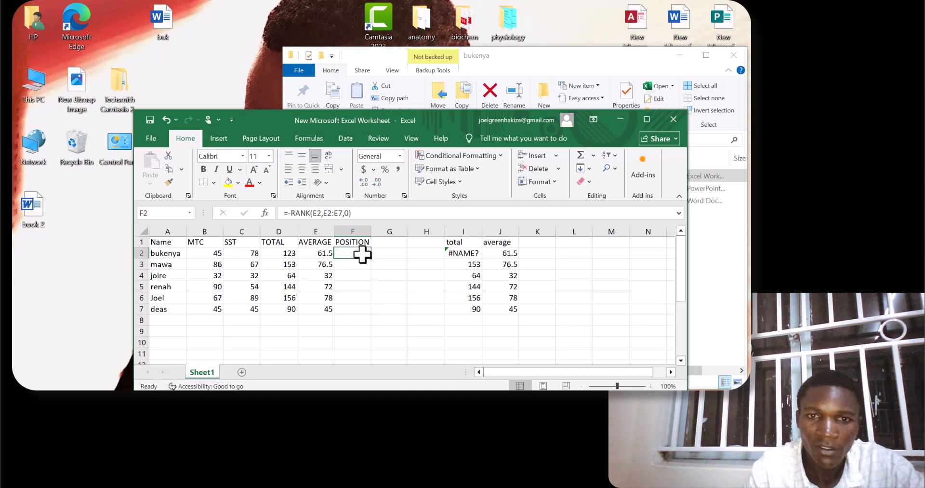
pyautogui.moveTo(373, 258); pyautogui.dragTo(374, 312)
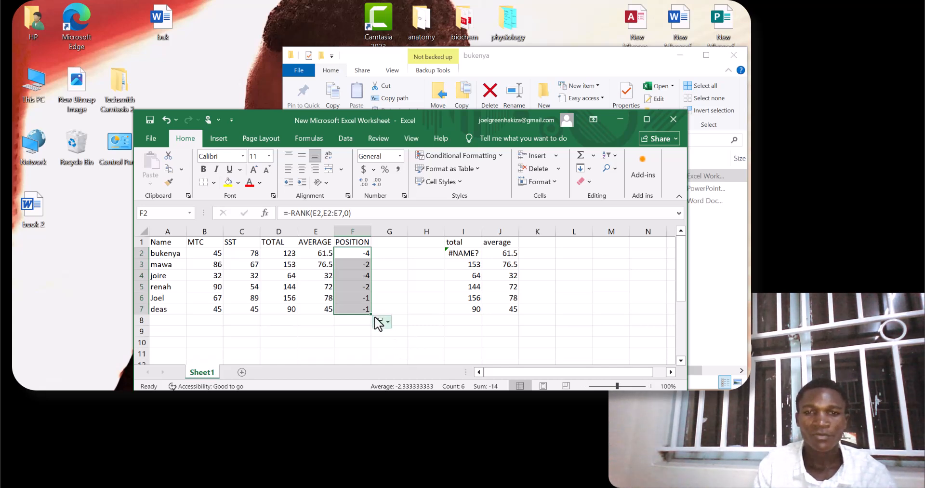
# Delete the RANK formula from the first student's position cell, F2.
pyautogui.doubleClick(362, 253)
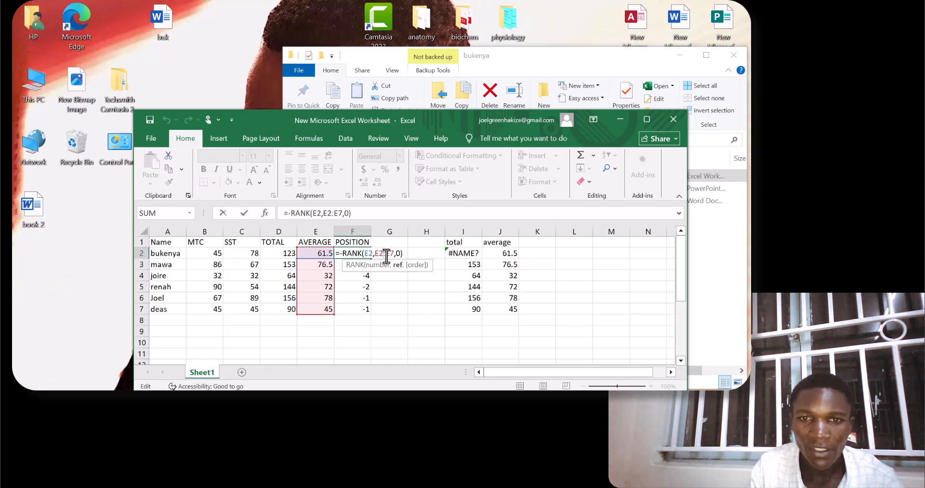
pyautogui.click(394, 253)
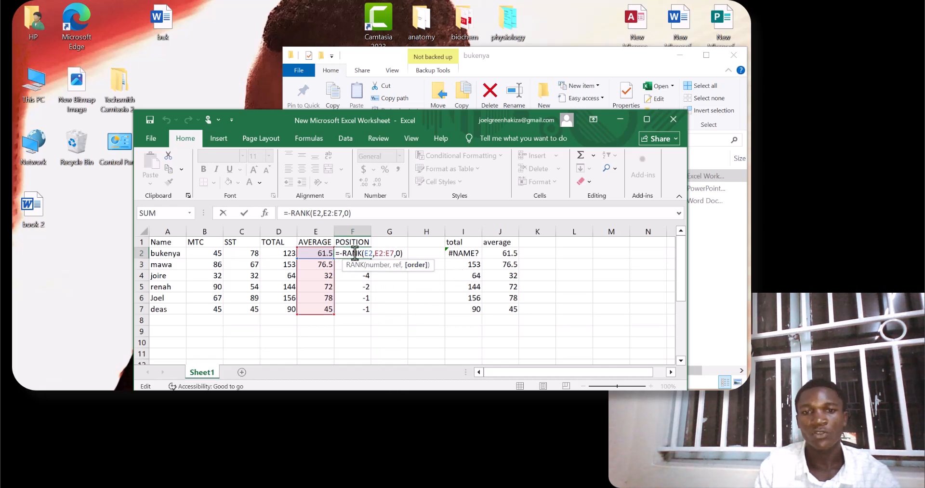
pyautogui.press('BackSpace')
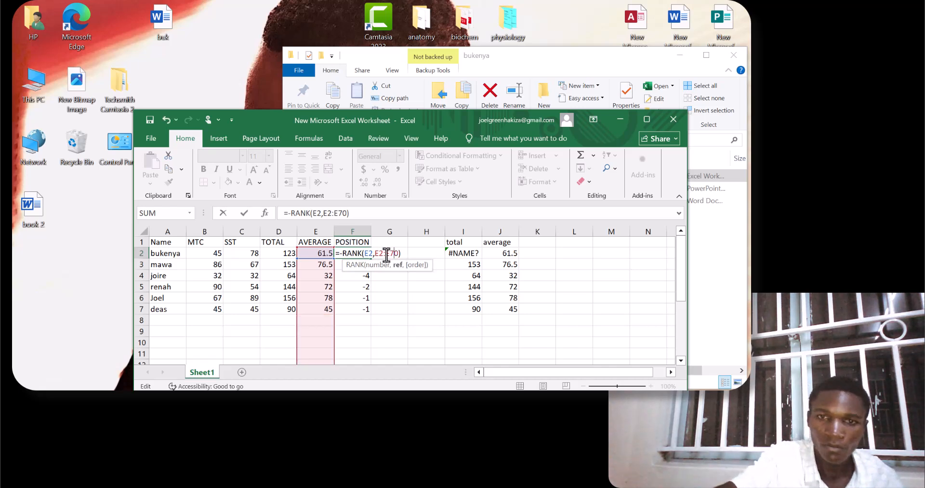
pyautogui.press('BackSpace')
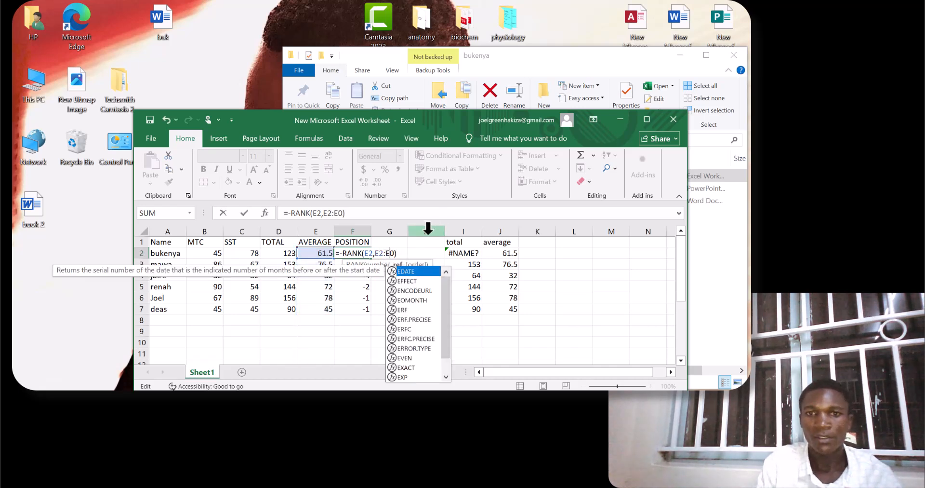
pyautogui.press('Escape')
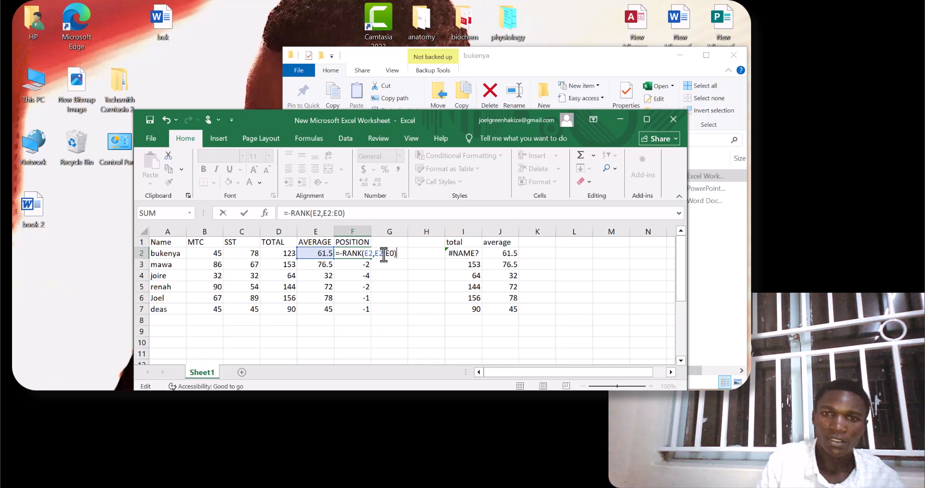
pyautogui.click(365, 252)
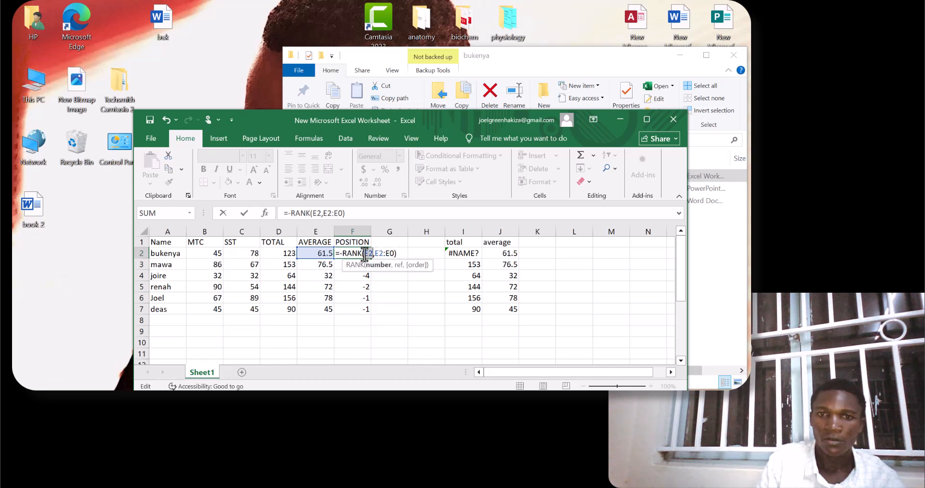
pyautogui.click(394, 253)
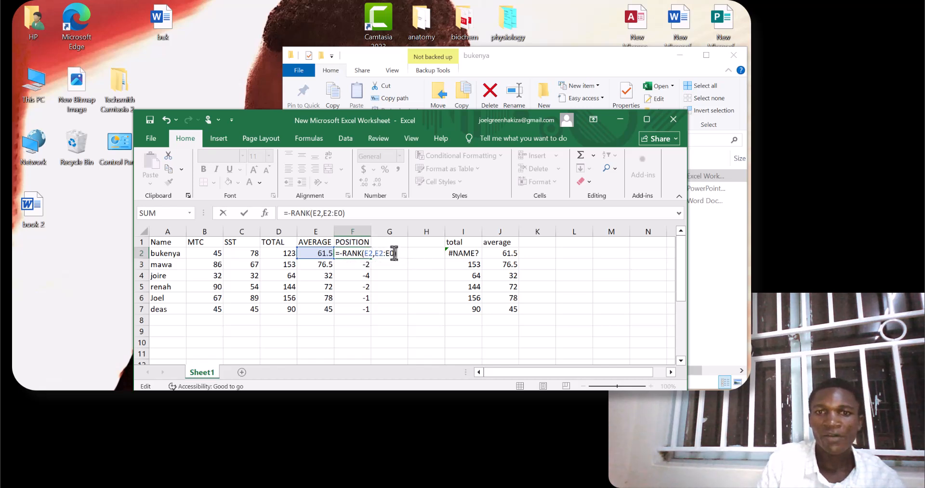
pyautogui.press('BackSpace')
pyautogui.press('BackSpace')
pyautogui.press('BackSpace')
pyautogui.press('BackSpace')
pyautogui.press('BackSpace')
pyautogui.press('BackSpace')
pyautogui.press('BackSpace')
pyautogui.press('BackSpace')
pyautogui.press('BackSpace')
pyautogui.press('BackSpace')
pyautogui.press('BackSpace')
pyautogui.press('BackSpace')
pyautogui.press('BackSpace')
pyautogui.press('BackSpace')
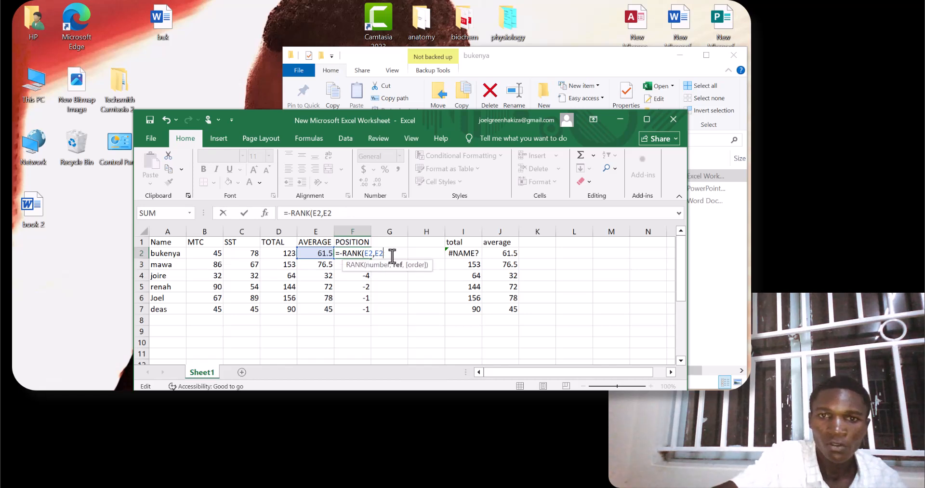
pyautogui.press('BackSpace')
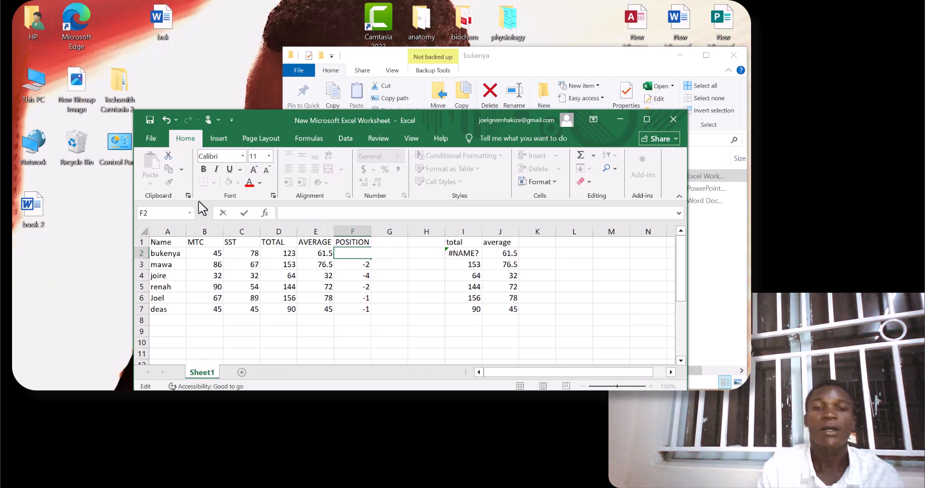
# Clear the remaining position formulas in F3 through F7, leaving only the POSITION heading in the column.
pyautogui.click(361, 264)
pyautogui.keyDown('shift'); pyautogui.click(359, 320); pyautogui.keyUp('shift')
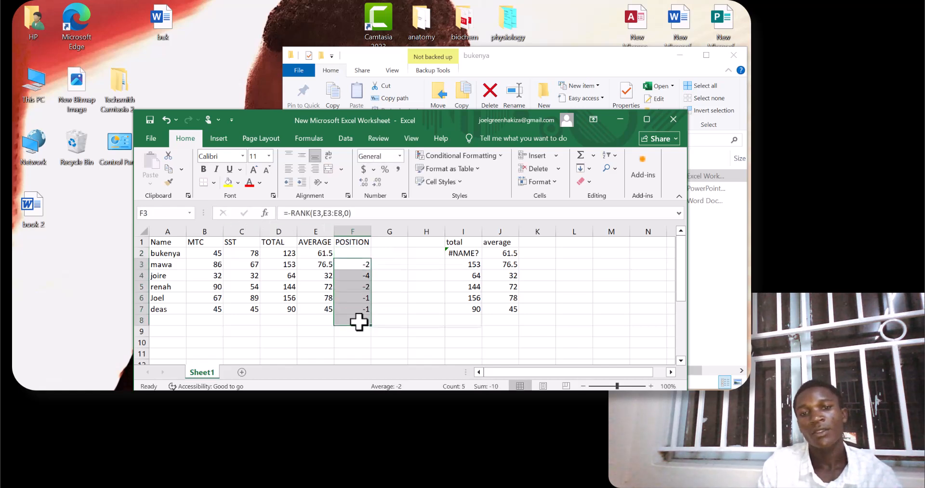
pyautogui.press('BackSpace')
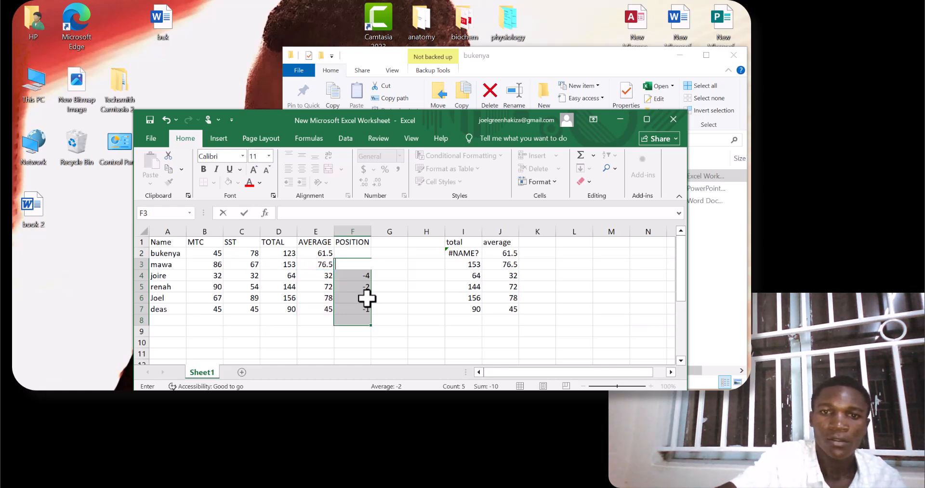
pyautogui.click(367, 298)
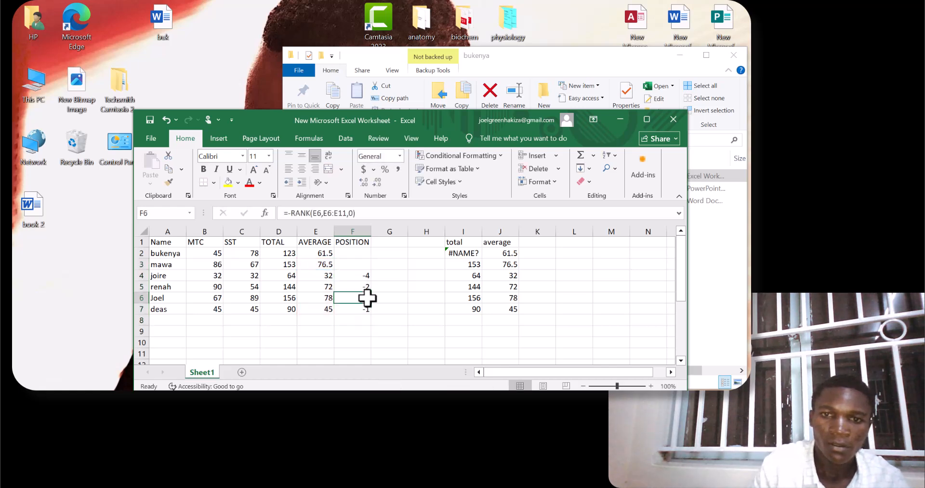
pyautogui.press('BackSpace')
pyautogui.press('Up')
pyautogui.press('Up')
pyautogui.press('BackSpace')
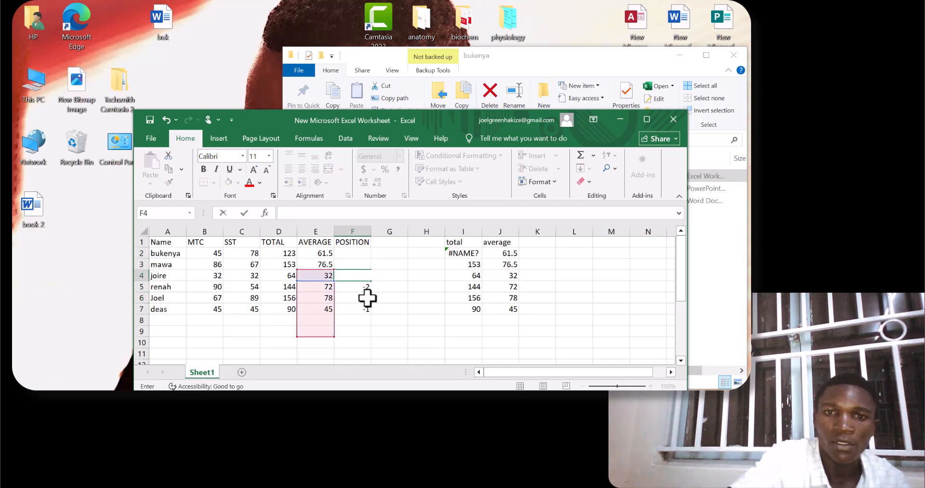
pyautogui.press('Return')
pyautogui.press('BackSpace')
pyautogui.press('Return')
pyautogui.press('Down')
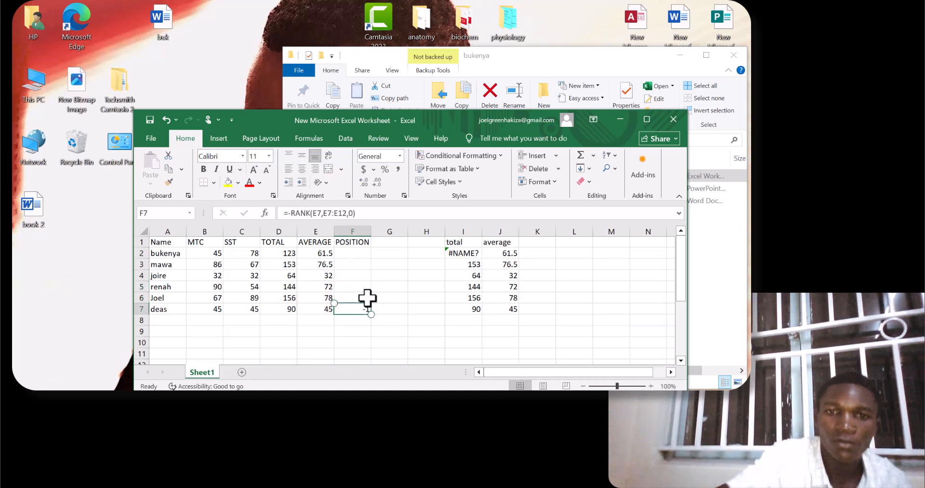
pyautogui.press('BackSpace')
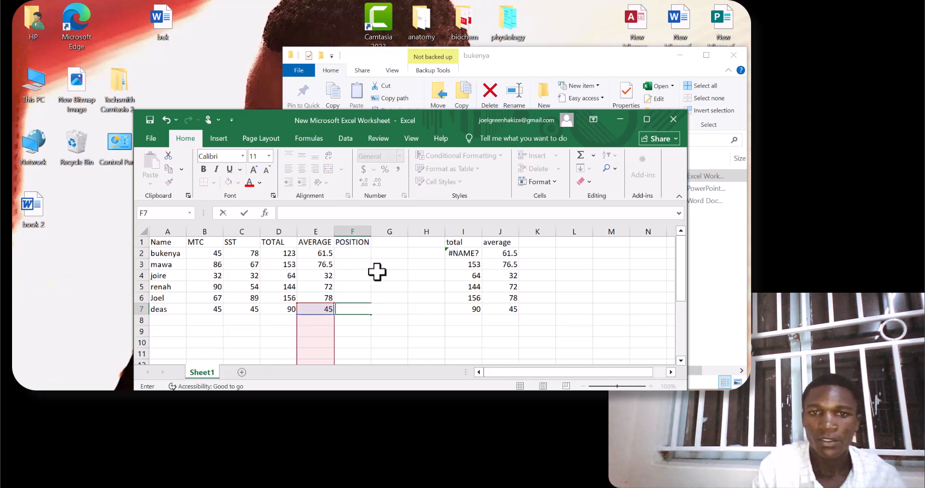
pyautogui.click(386, 243)
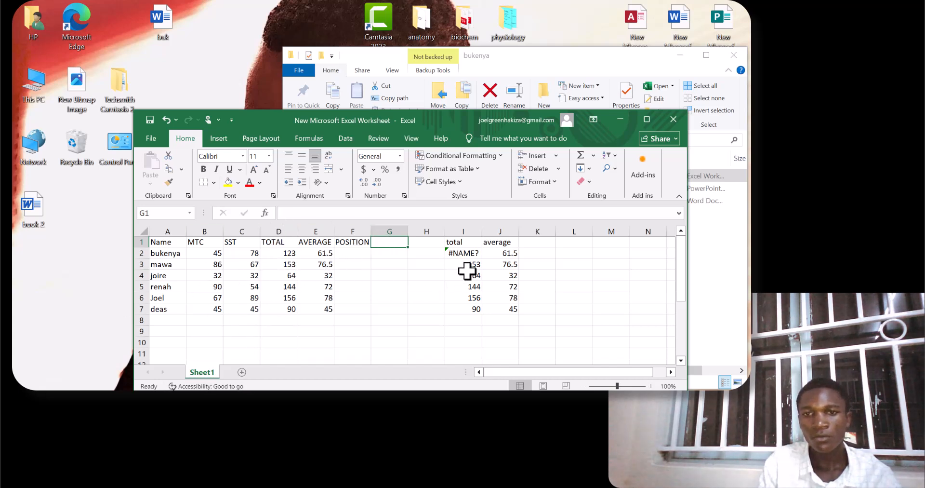
# Clear the faulty total formula in I2 and mark the SUM(B3: part of the I3 formula for removal.
pyautogui.click(472, 254)
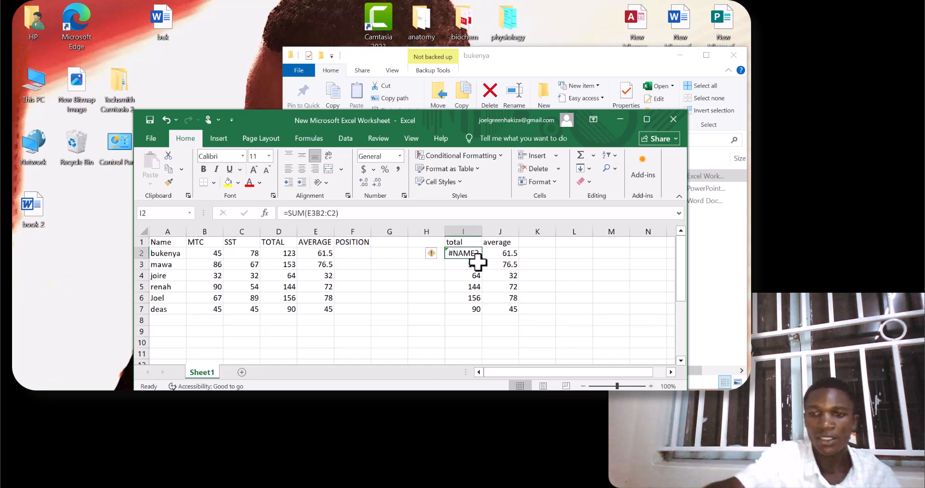
pyautogui.press('BackSpace')
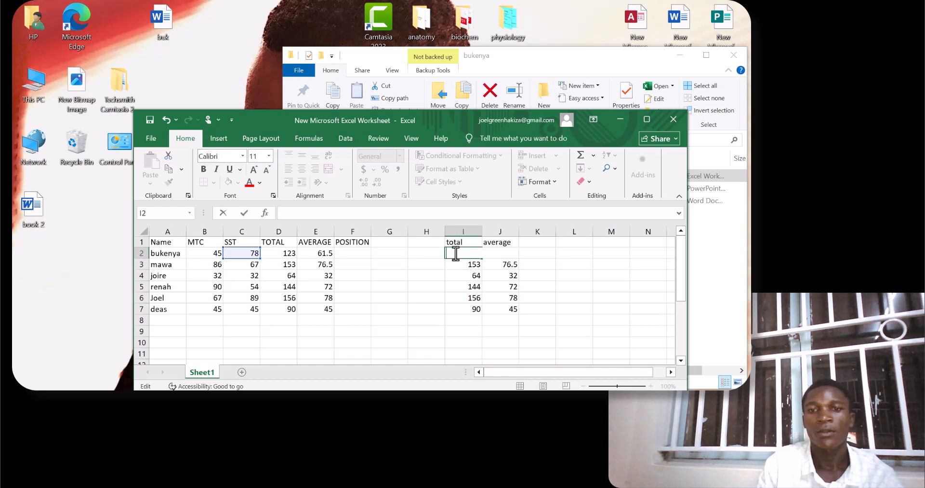
pyautogui.doubleClick(470, 265)
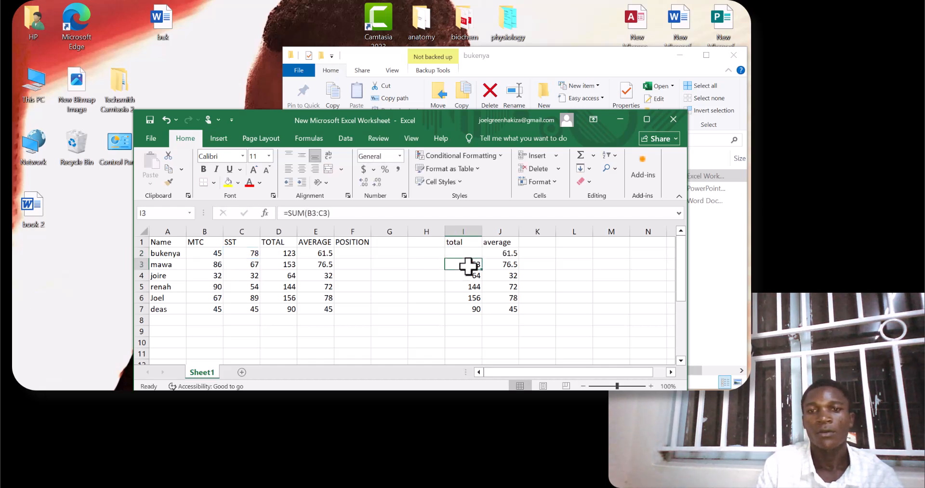
pyautogui.moveTo(479, 265); pyautogui.dragTo(451, 265)
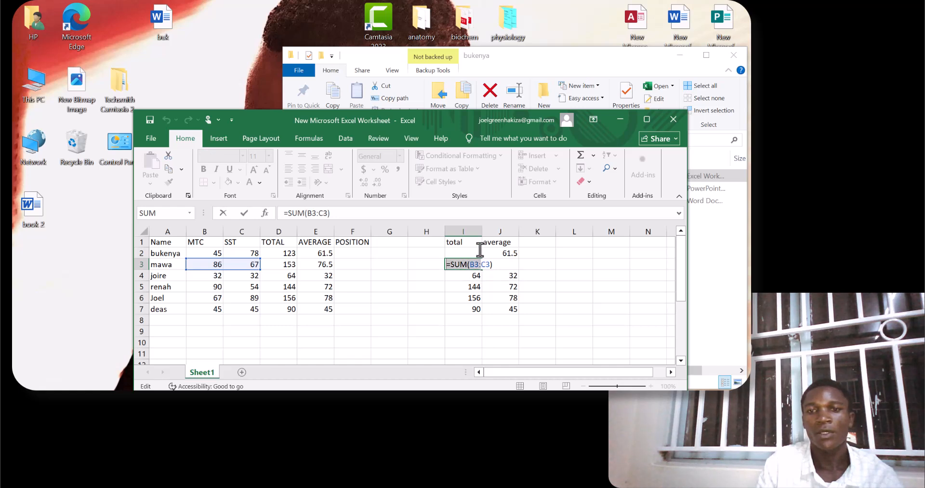
pyautogui.click(482, 252)
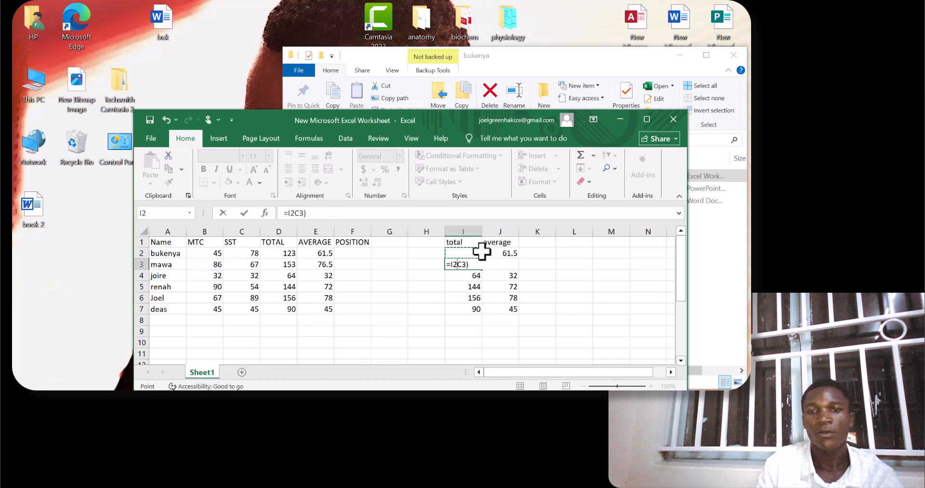
pyautogui.press('Right')
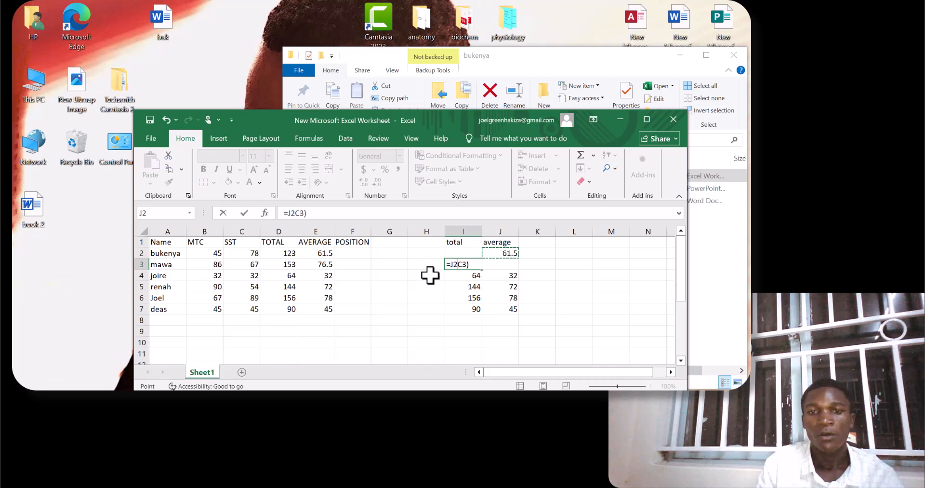
pyautogui.click(422, 261)
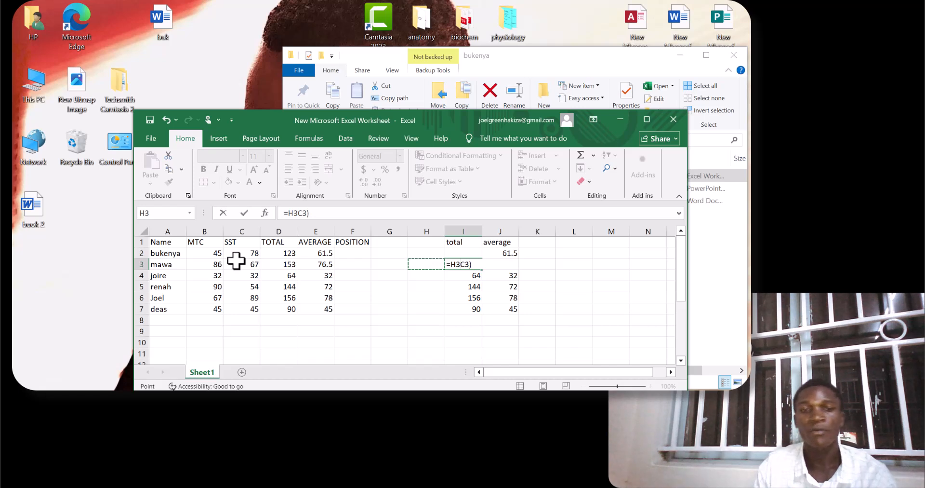
pyautogui.click(390, 242)
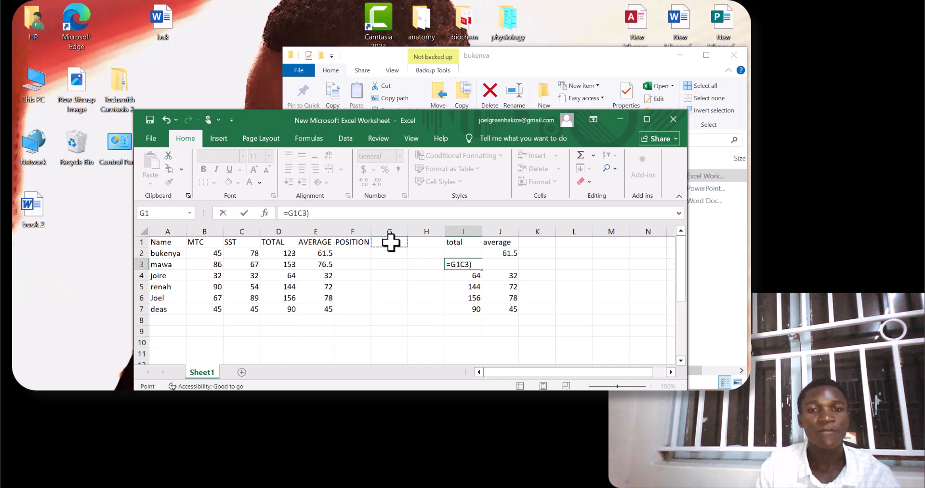
pyautogui.click(388, 254)
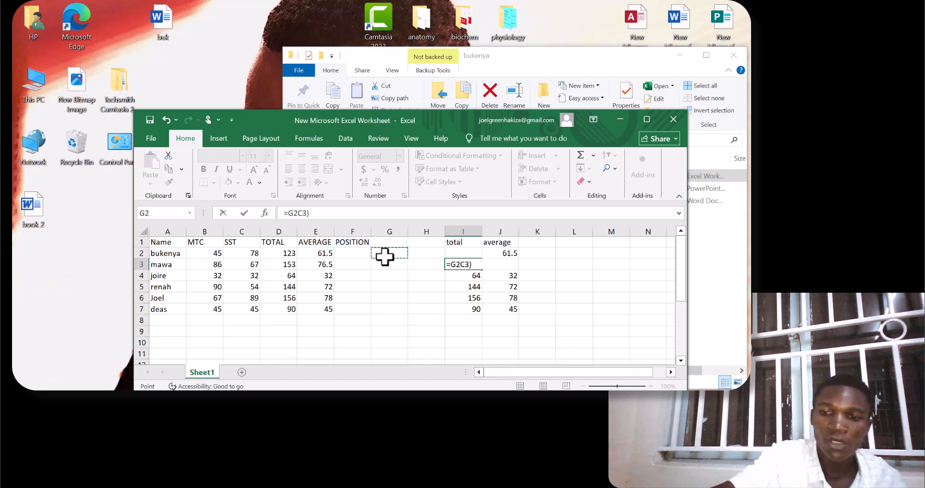
pyautogui.write('=IF')
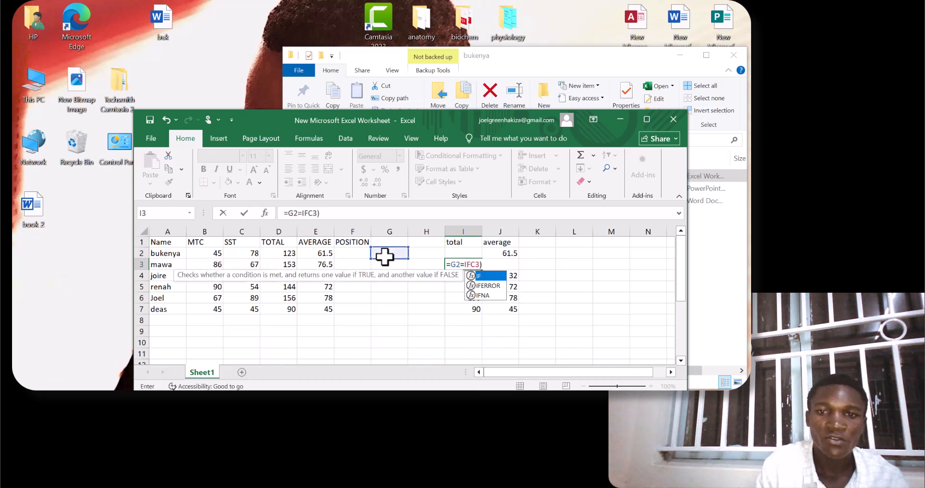
pyautogui.press('BackSpace')
pyautogui.press('BackSpace')
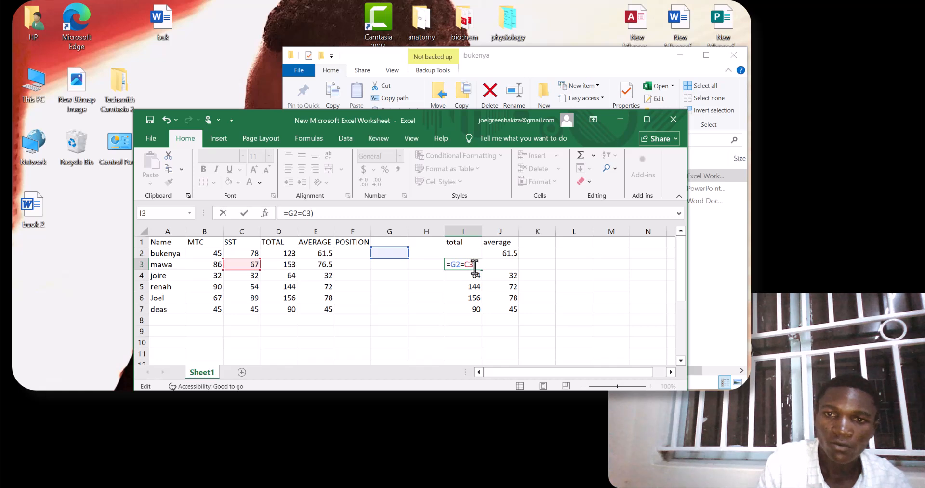
# Delete what is left of the formula in I3 so the cell is empty.
pyautogui.press('BackSpace')
pyautogui.press('BackSpace')
pyautogui.press('BackSpace')
pyautogui.press('BackSpace')
pyautogui.press('BackSpace')
pyautogui.press('BackSpace')
pyautogui.press('BackSpace')
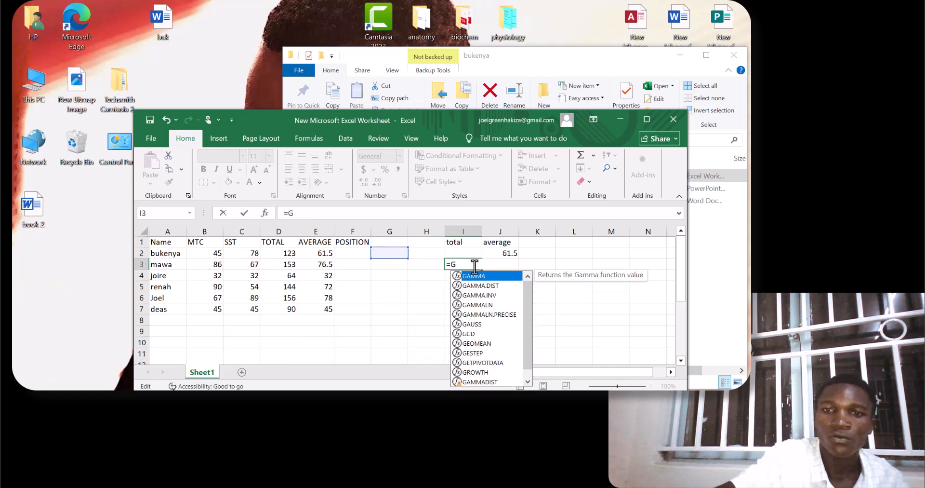
pyautogui.press('Escape')
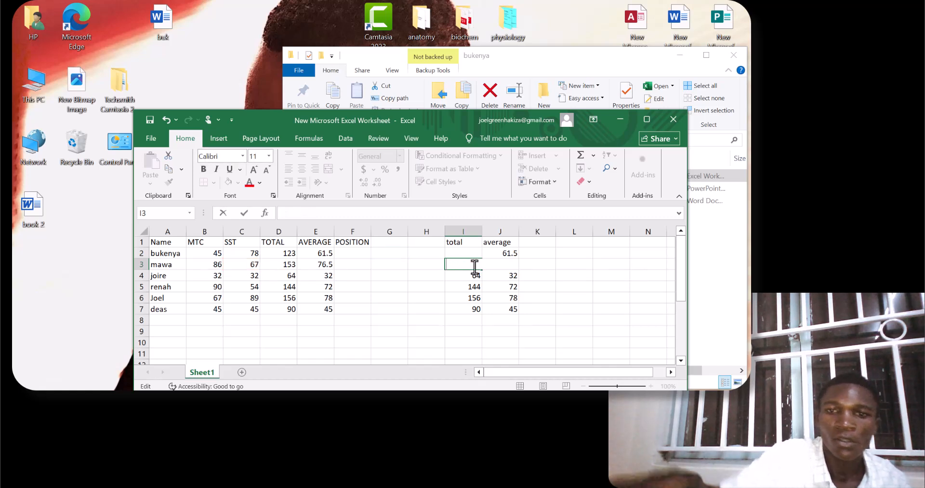
# Try to start an IF formula in the first student's position cell, F2, and cut it back to =I.
pyautogui.click(346, 242)
pyautogui.click(343, 252)
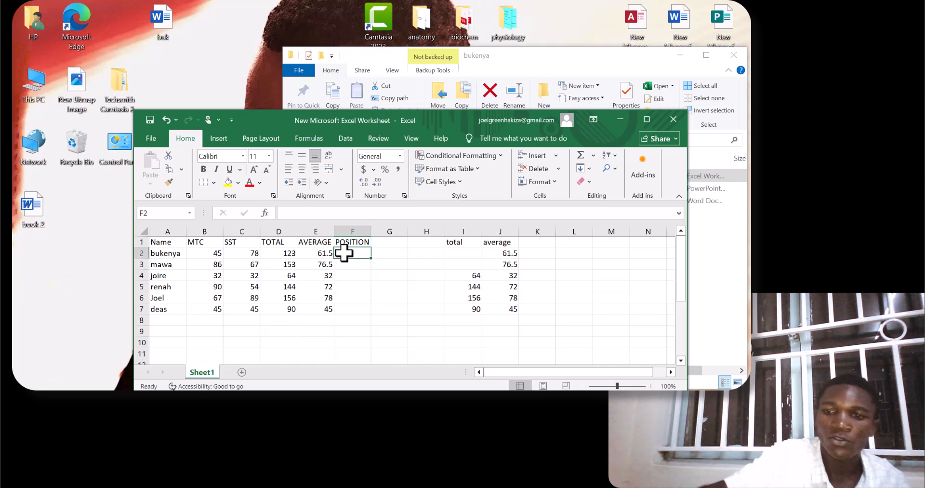
pyautogui.write('=IF')
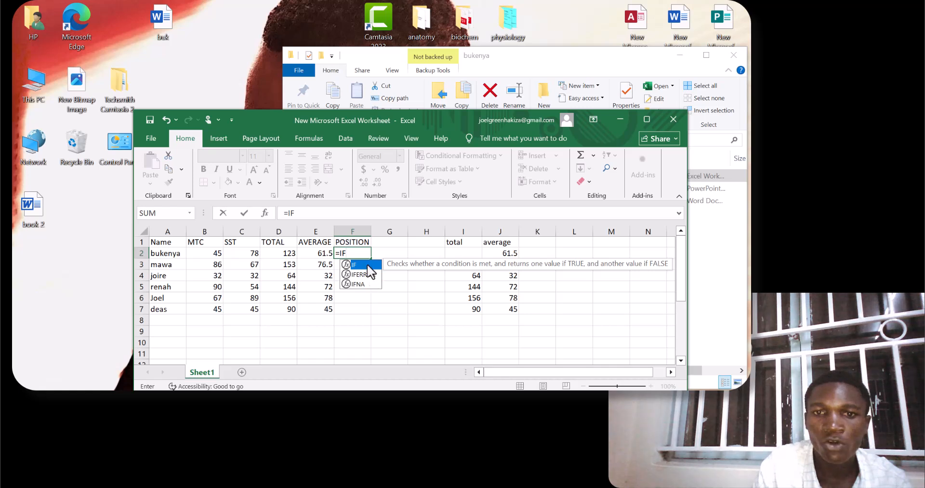
pyautogui.doubleClick(363, 265)
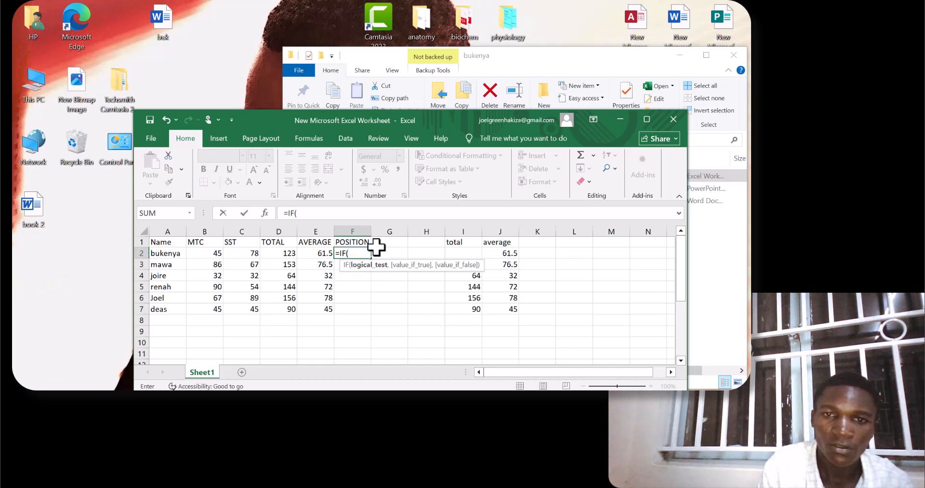
pyautogui.write('F')
pyautogui.press('BackSpace')
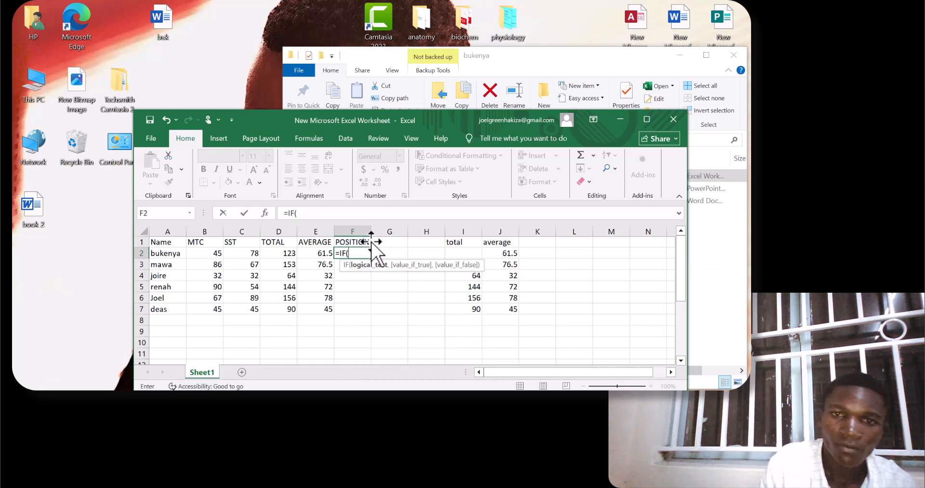
pyautogui.click(367, 243)
pyautogui.press('BackSpace')
pyautogui.press('BackSpace')
pyautogui.press('BackSpace')
pyautogui.press('BackSpace')
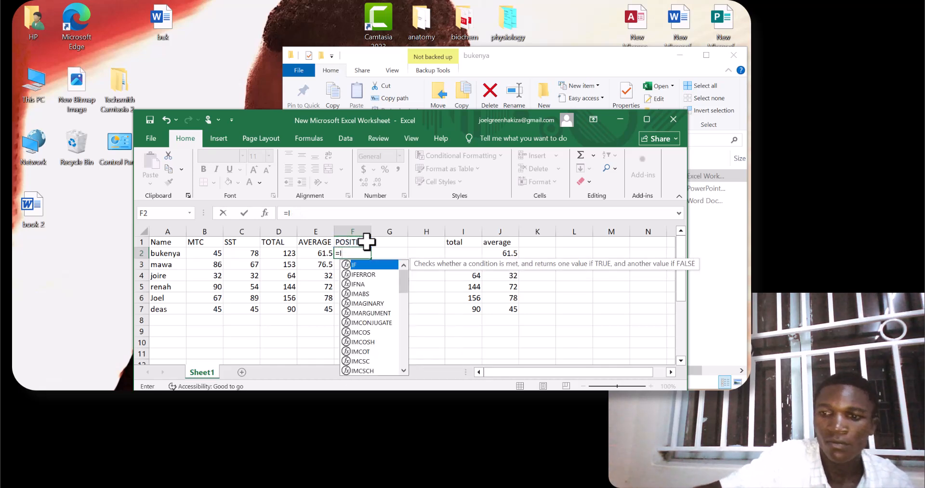
pyautogui.click(368, 243)
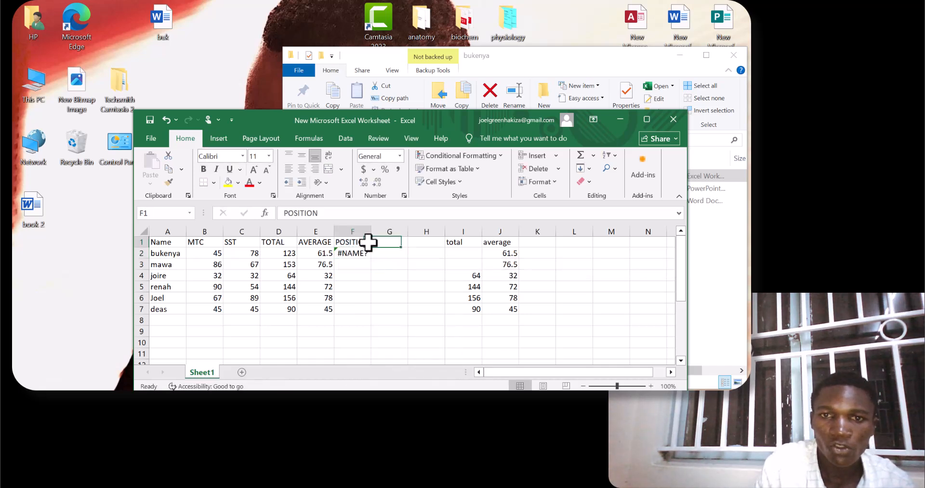
# Change the column heading in F1 to COMMENT and select the first student's cell below it, F2.
pyautogui.doubleClick(367, 243)
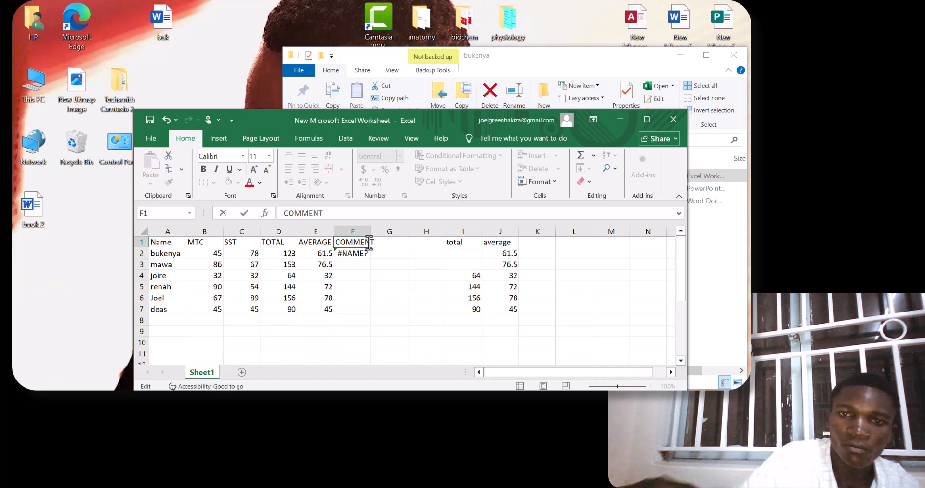
pyautogui.click(359, 253)
pyautogui.click(370, 259)
pyautogui.click(370, 258)
pyautogui.click(371, 258)
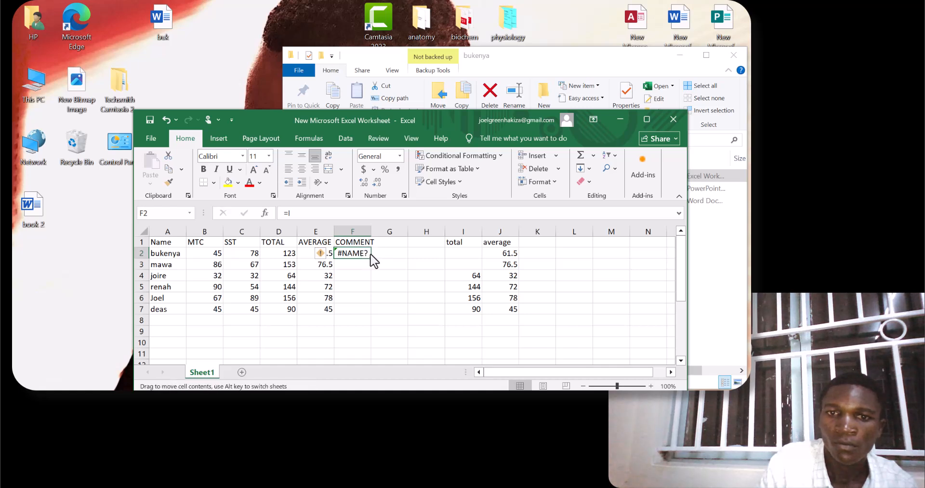
# Start an IF function in F2 with the first student's average, E2, as the logical test.
pyautogui.doubleClick(367, 250)
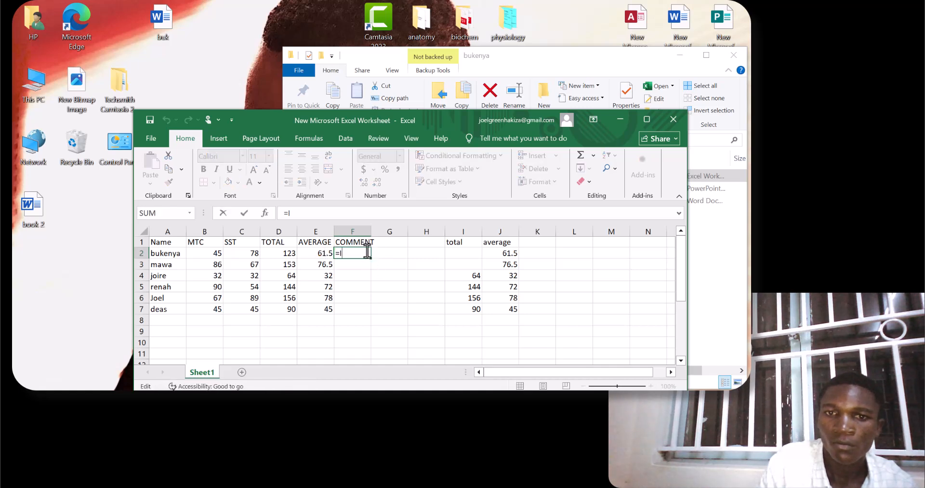
pyautogui.write('=IF')
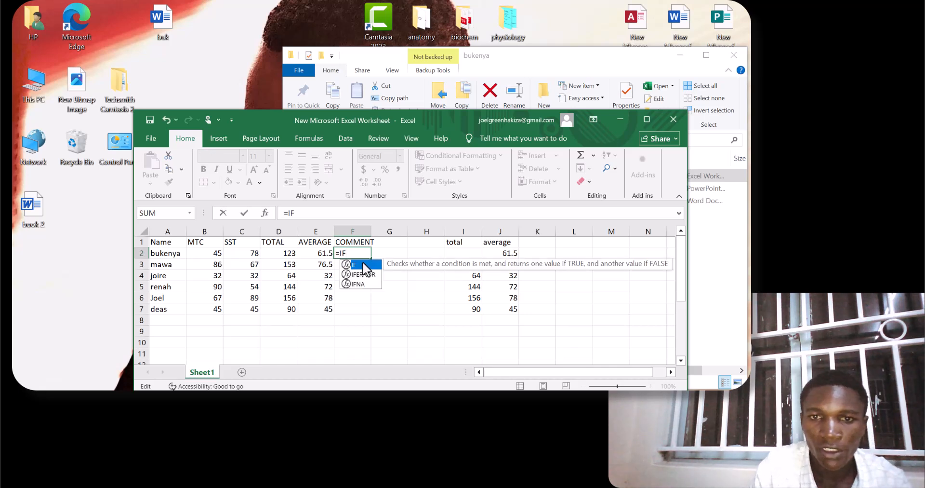
pyautogui.doubleClick(363, 263)
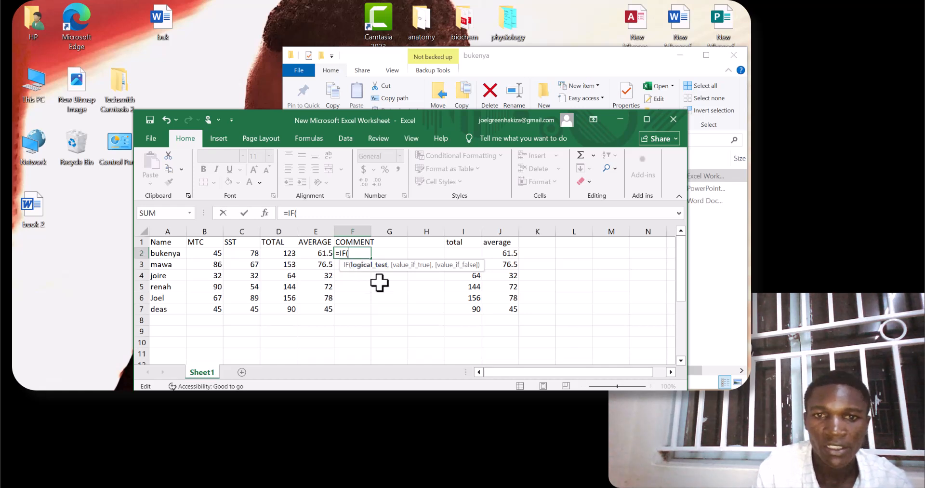
pyautogui.click(326, 254)
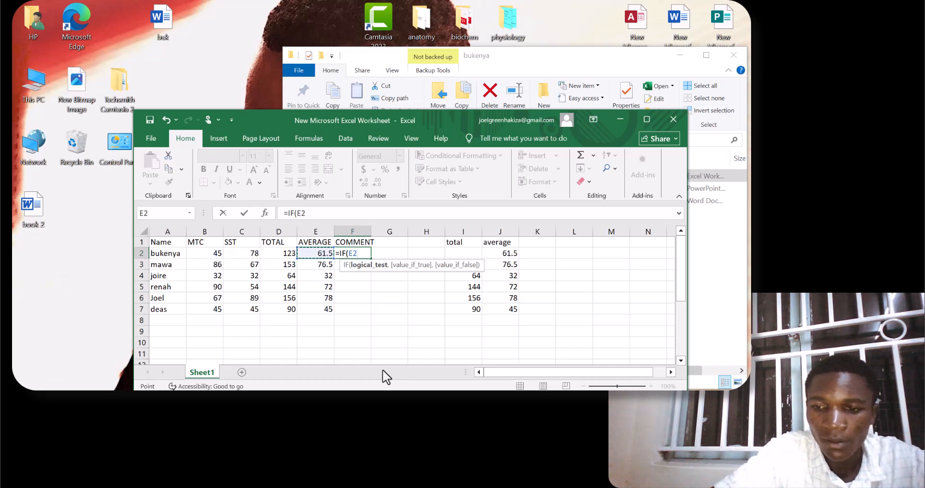
# Try to enter the formula =IF(E2/ in F2, dismiss the error message and cut the formula back to =IF(E2.
pyautogui.press('Left')
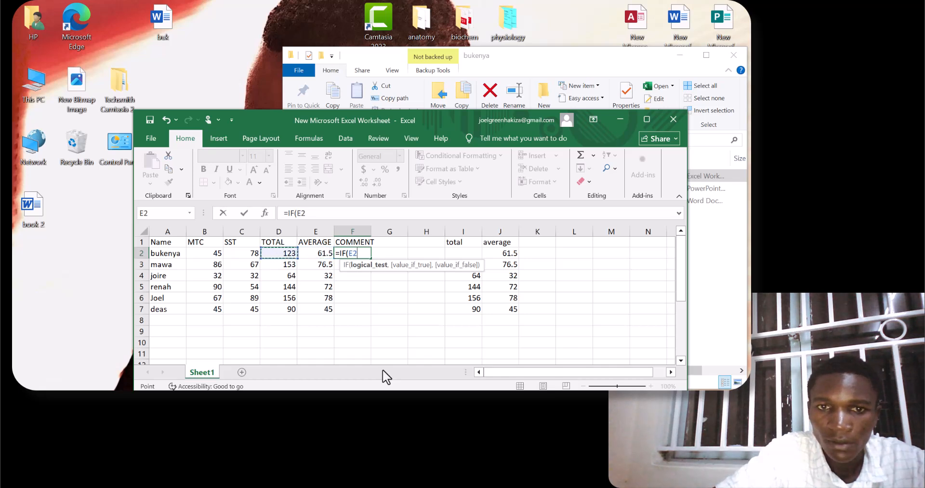
pyautogui.press('Right')
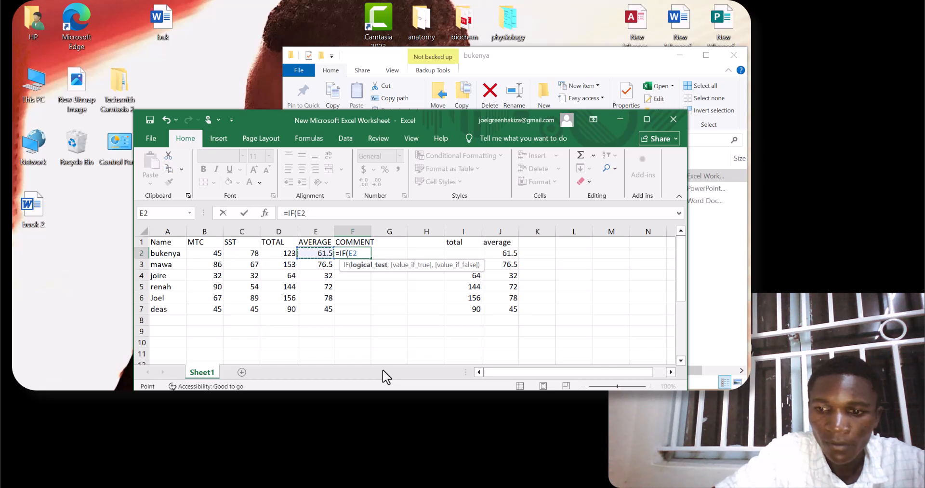
pyautogui.press('Return')
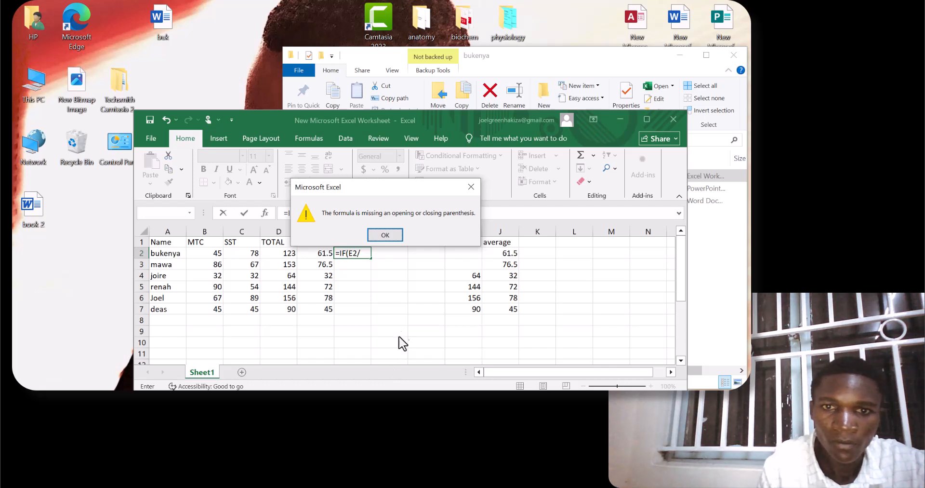
pyautogui.click(381, 236)
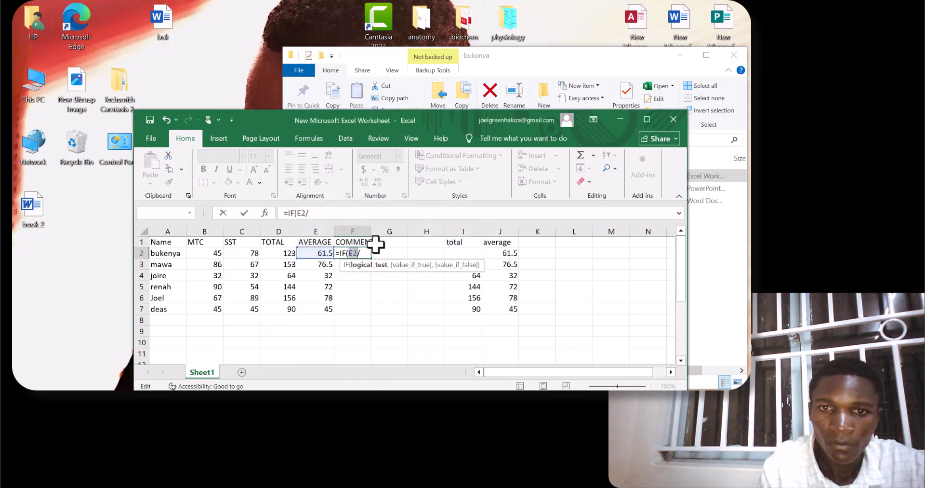
pyautogui.press('BackSpace')
pyautogui.write('[')
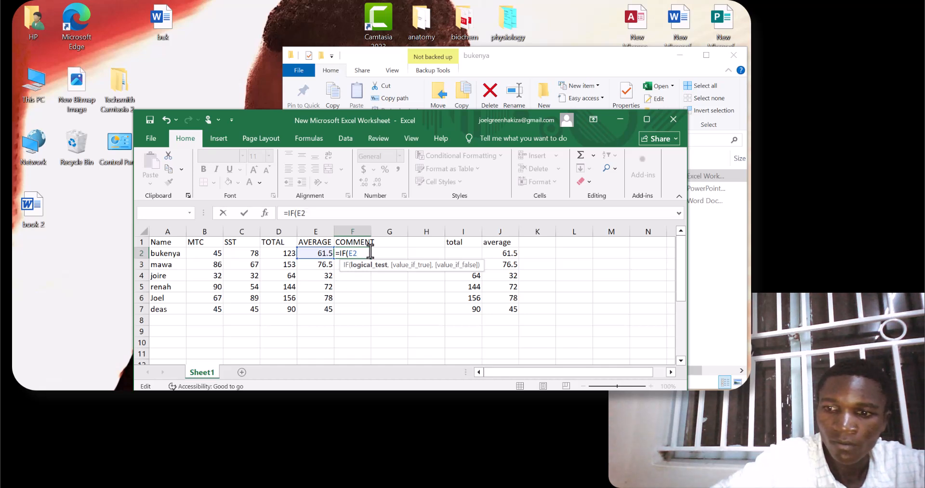
# Try a closing parenthesis, question mark, period and backslash after E2 in the F2 formula, removing each one again.
pyautogui.write(')')
pyautogui.press('BackSpace')
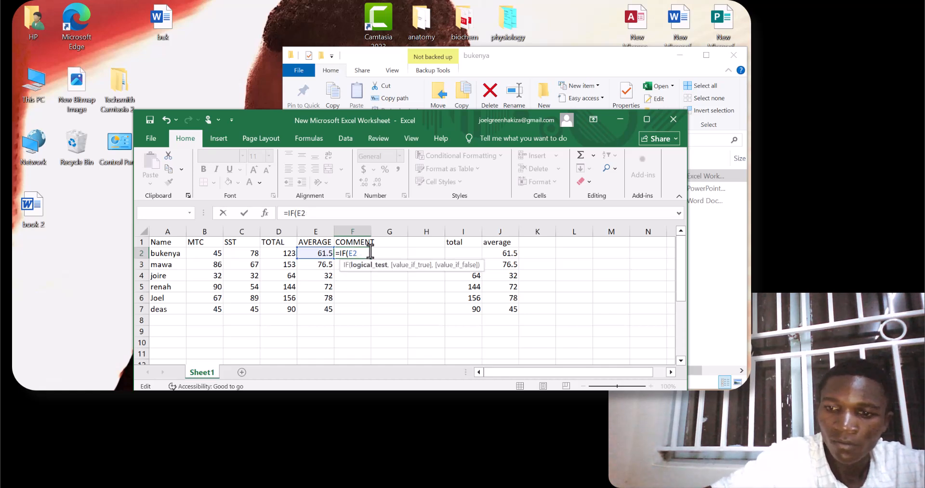
pyautogui.write('?')
pyautogui.press('BackSpace')
pyautogui.write('.')
pyautogui.press('BackSpace')
pyautogui.write('\\')
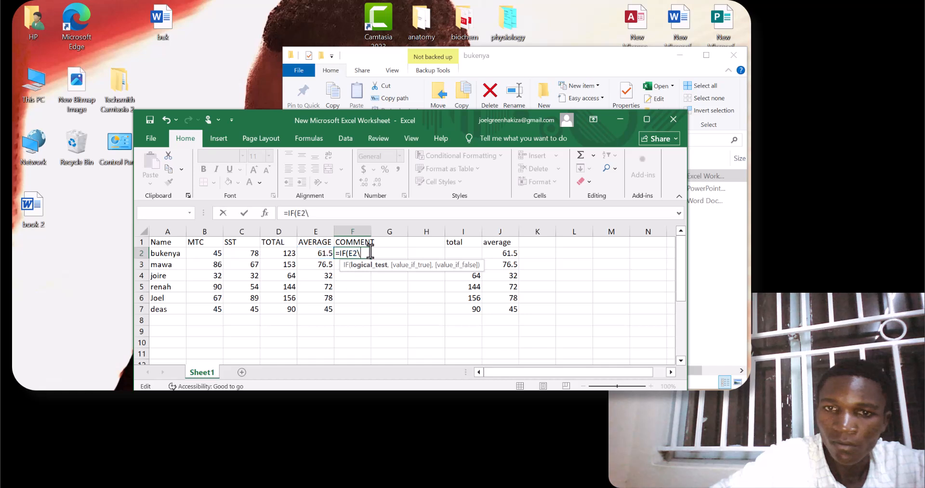
pyautogui.press('BackSpace')
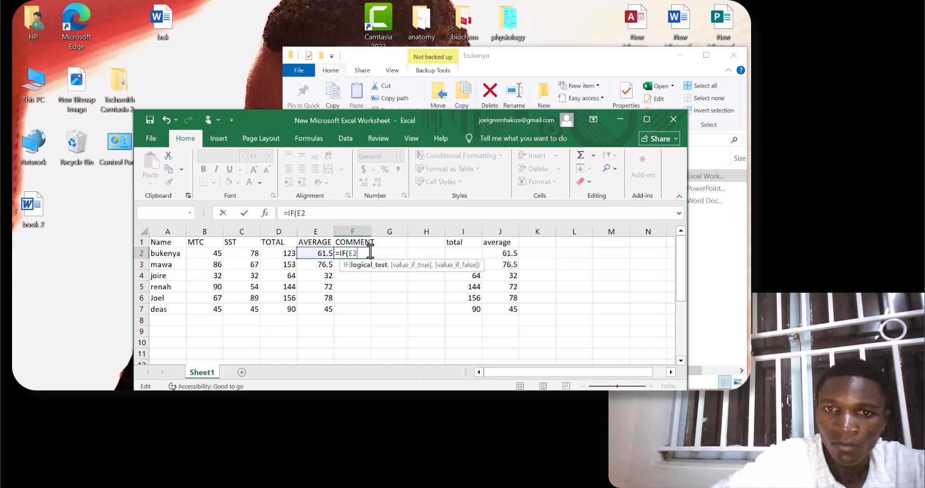
# Try to enter the formula as =IF(E] in F2 and dismiss the error message.
pyautogui.press('BackSpace')
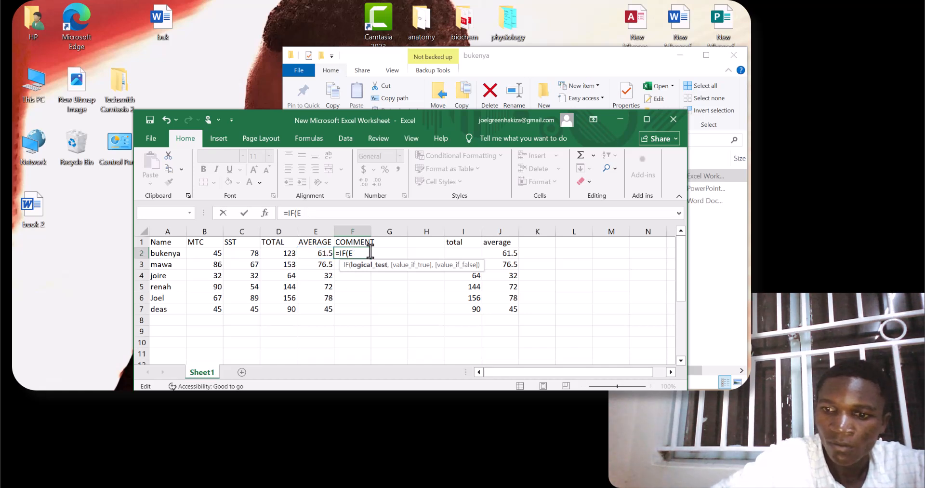
pyautogui.press('BackSpace')
pyautogui.write(']')
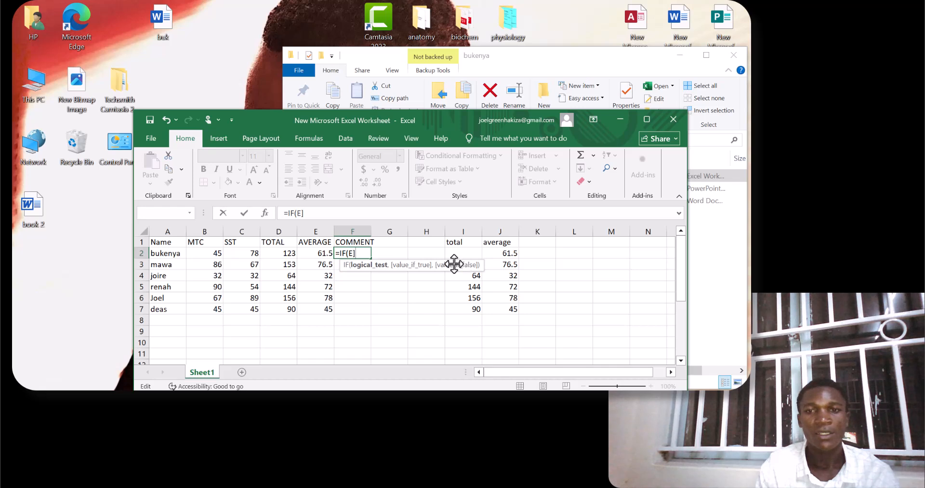
pyautogui.press('Return')
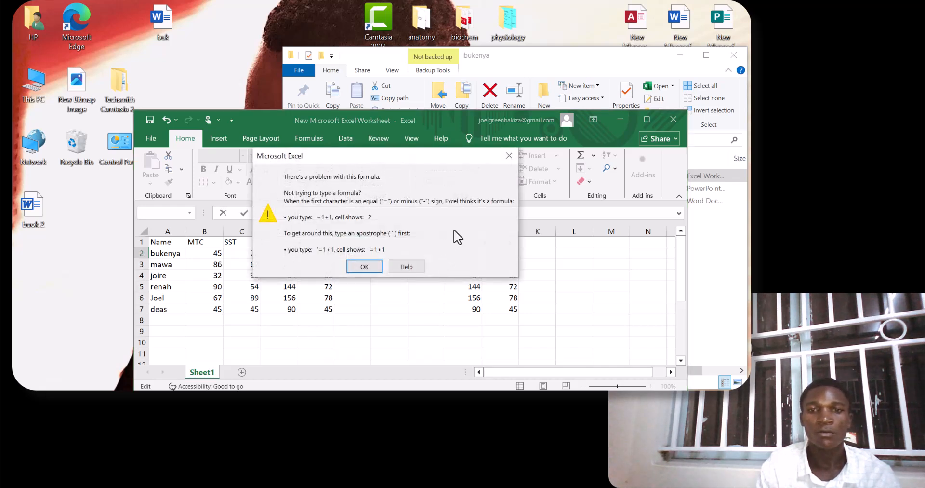
pyautogui.click(370, 271)
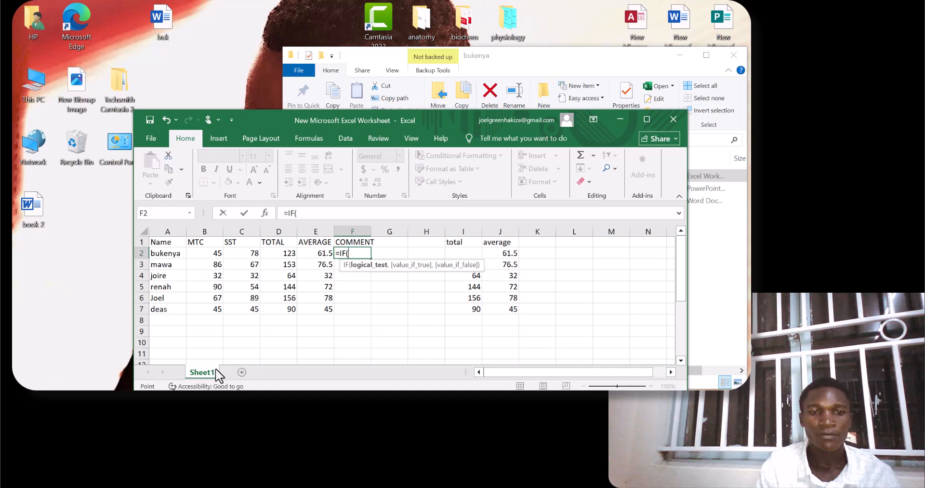
# Examine the empty rows and columns around the marks table and the list of recently used functions, with C11 picked as the IF test.
pyautogui.click(244, 352)
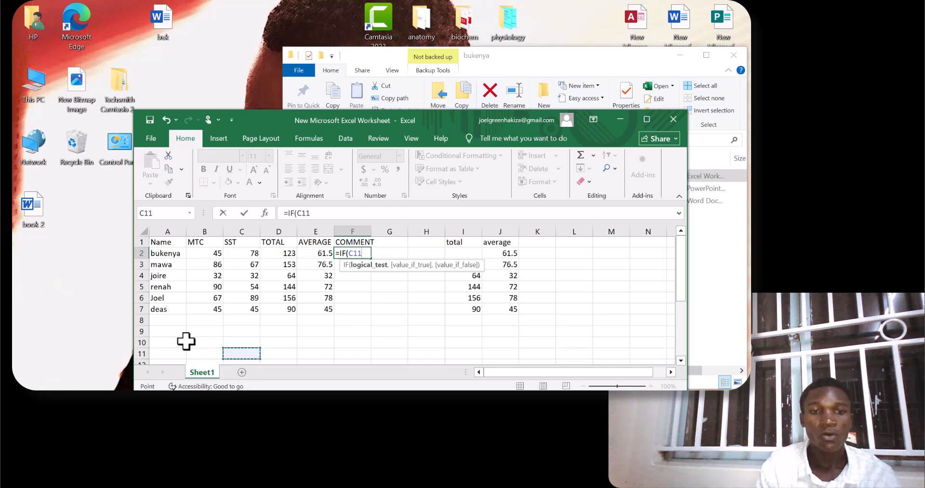
pyautogui.scroll(-2, 253, 325)
pyautogui.scroll(-2, 253, 325)
pyautogui.scroll(2, 254, 324)
pyautogui.scroll(2, 276, 295)
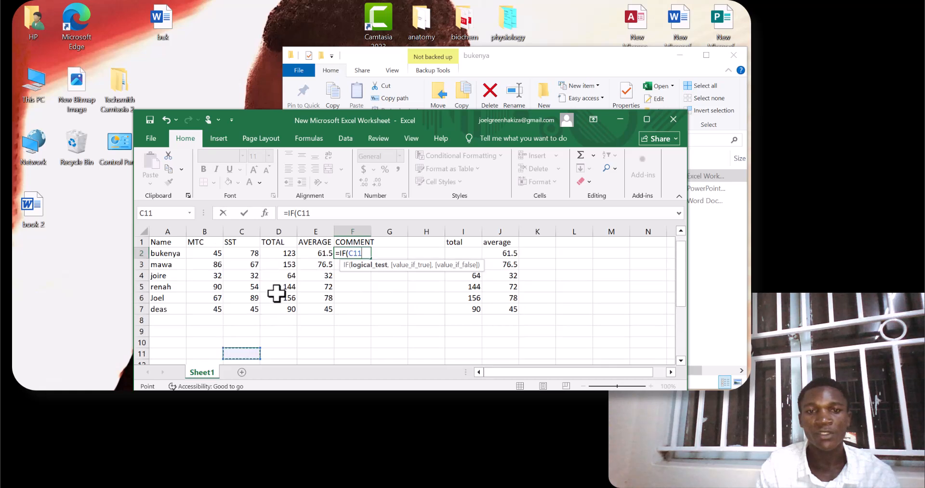
pyautogui.scroll(-3, 273, 296)
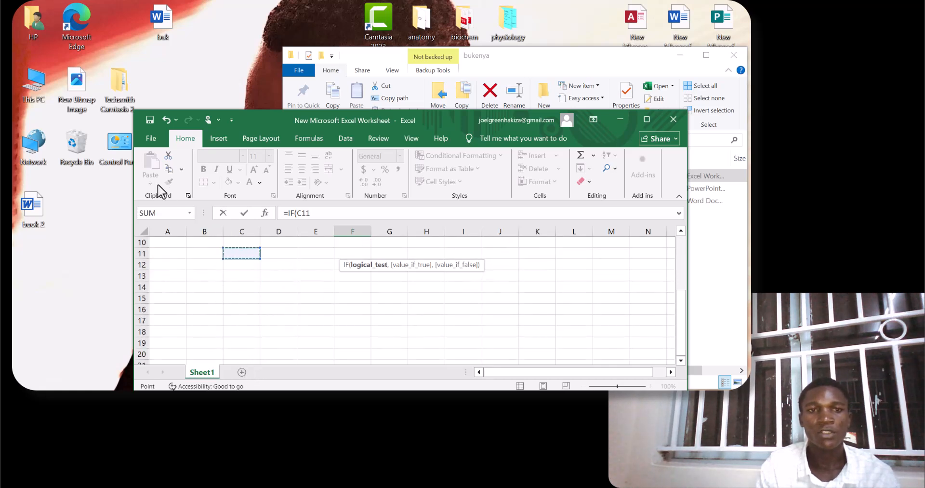
pyautogui.click(190, 214)
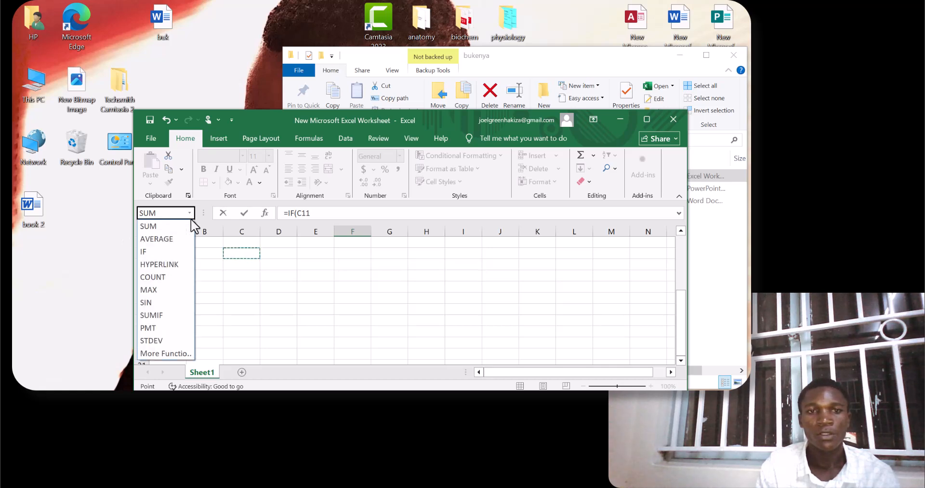
pyautogui.click(98, 285)
pyautogui.click(240, 375)
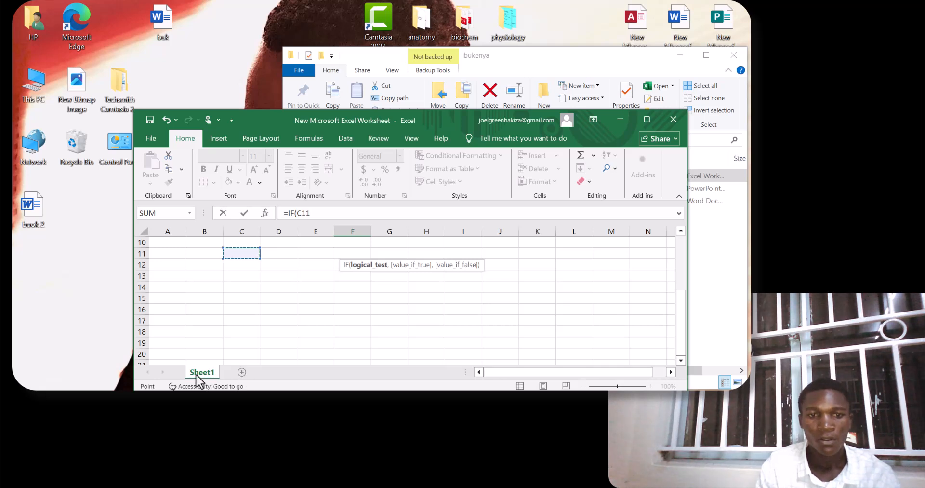
pyautogui.scroll(-3, 151, 380)
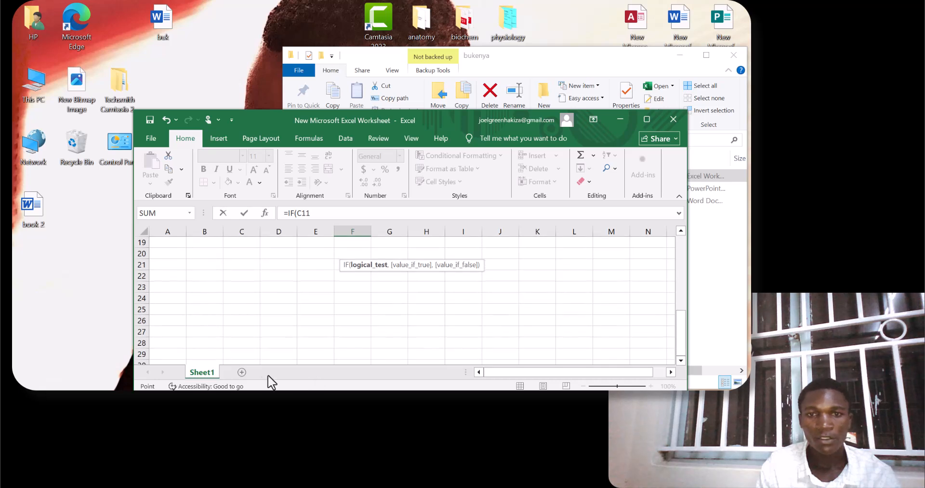
pyautogui.click(681, 360)
pyautogui.click(671, 372)
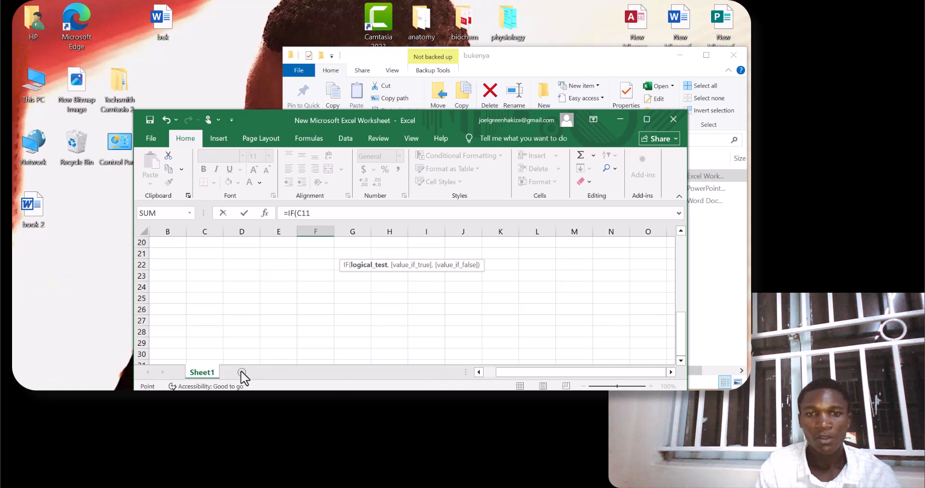
pyautogui.scroll(6, 385, 335)
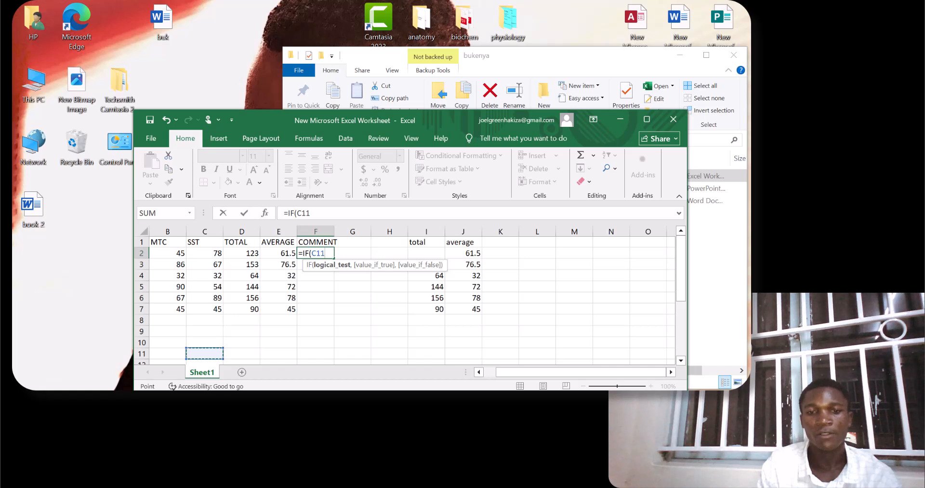
pyautogui.moveTo(426, 424)
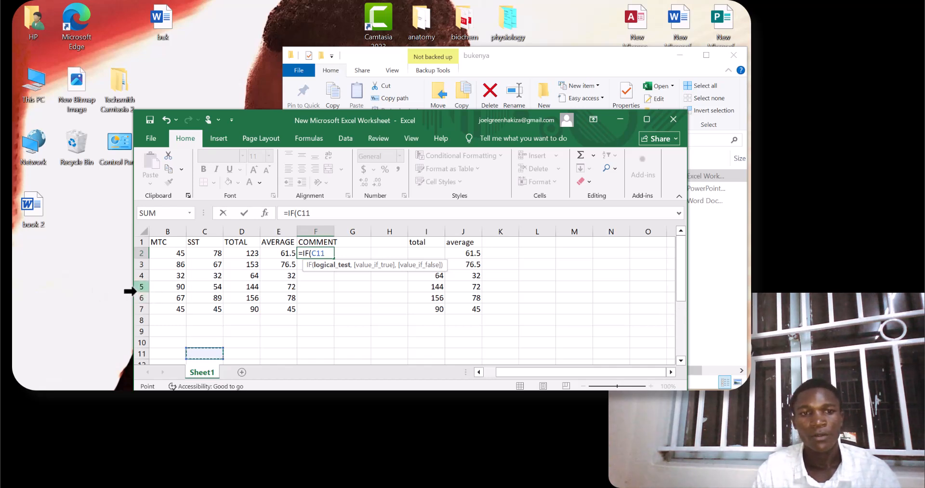
# Try row 6 and columns A:B as the logical test of the IF formula in F2, and attempt to undo the selection.
pyautogui.click(141, 298)
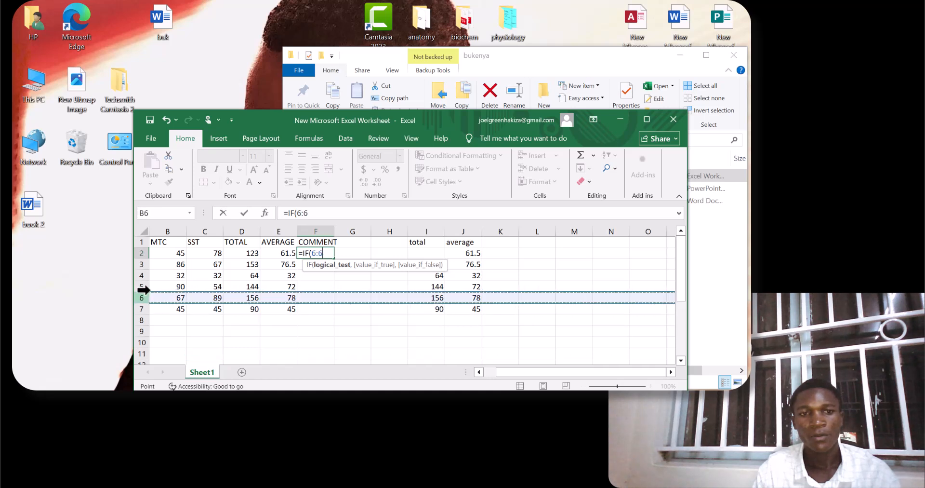
pyautogui.click(149, 231)
pyautogui.click(150, 232)
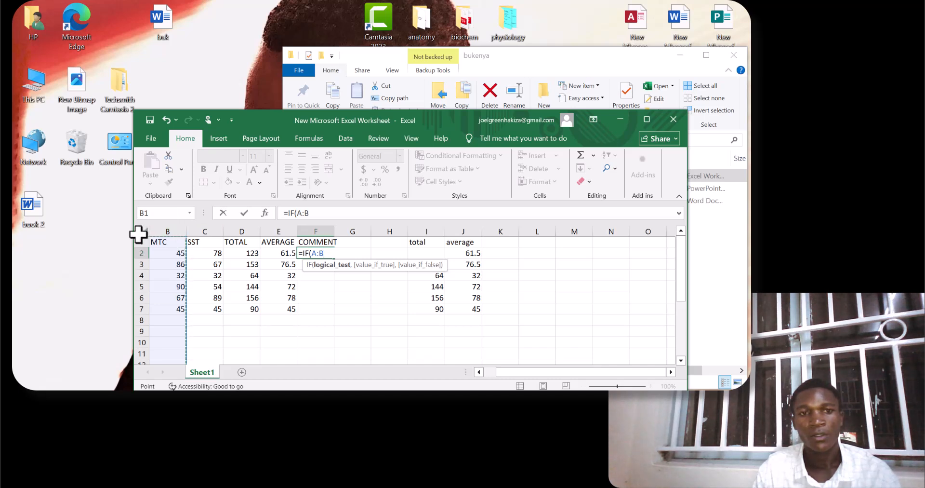
pyautogui.press('BackSpace')
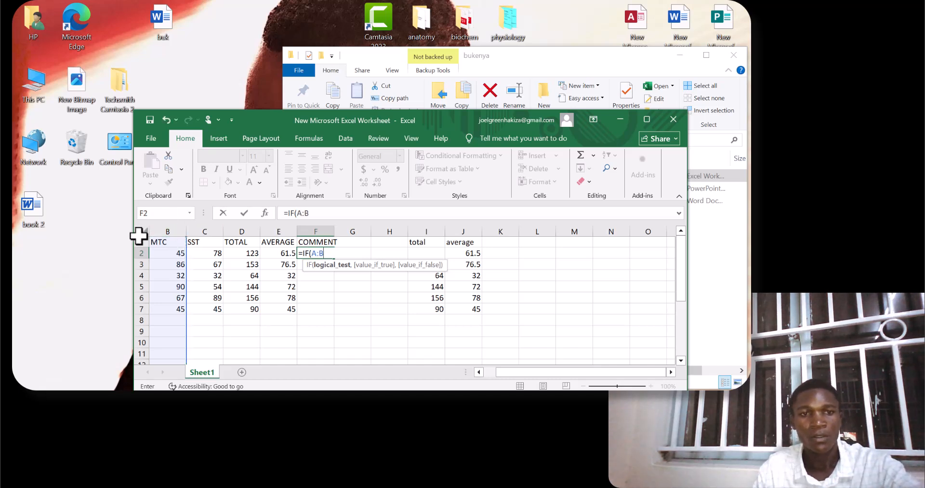
pyautogui.hotkey('ctrl', 'z')
pyautogui.hotkey('ctrl', 'z')
pyautogui.hotkey('ctrl', 'z')
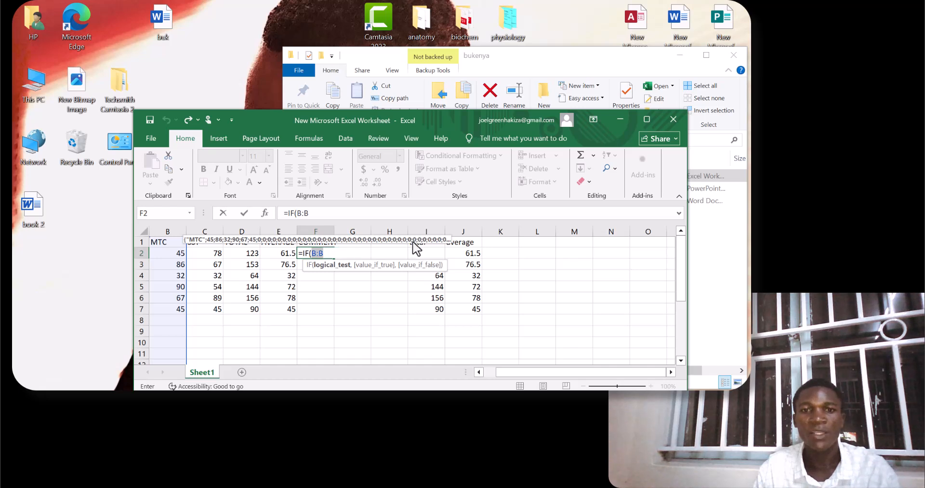
# Try to enter the placeholder formula =IF(K1HJKKHGJGJ in F2 and dismiss the error message.
pyautogui.click(461, 242)
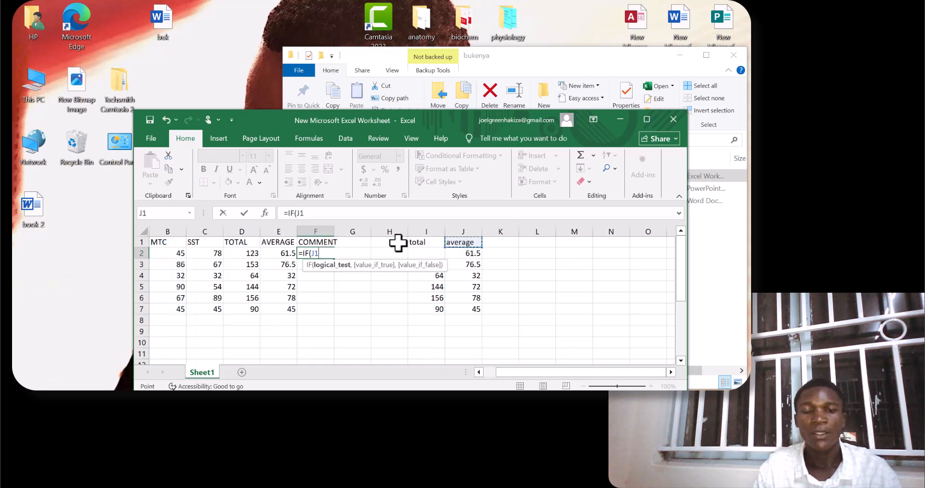
pyautogui.click(501, 243)
pyautogui.write('HJKKHGJGJ')
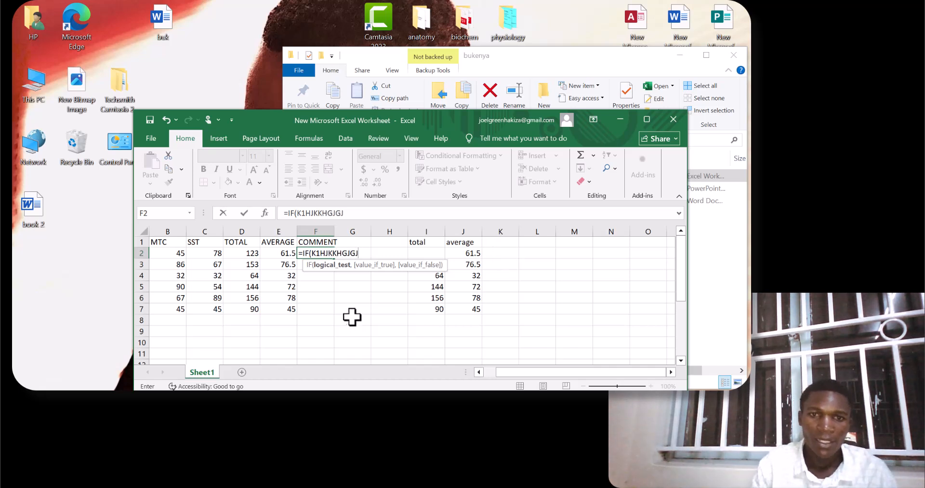
pyautogui.press('Return')
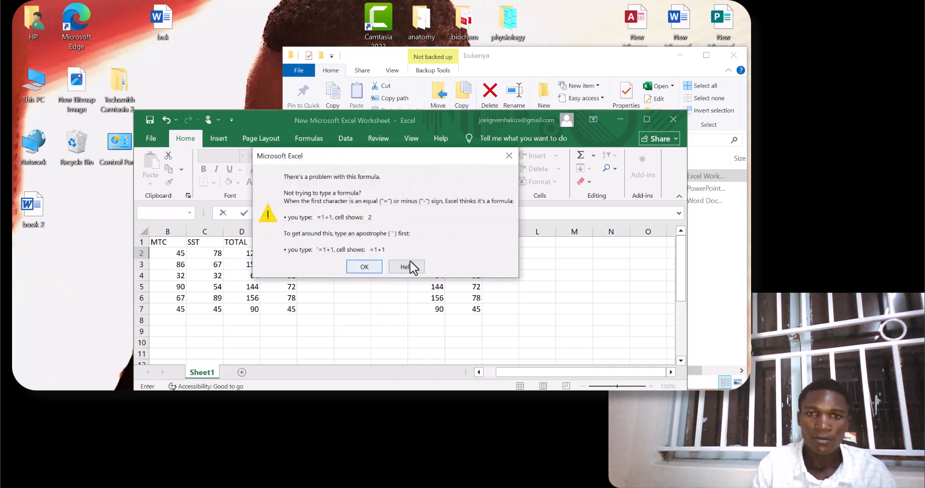
pyautogui.click(509, 155)
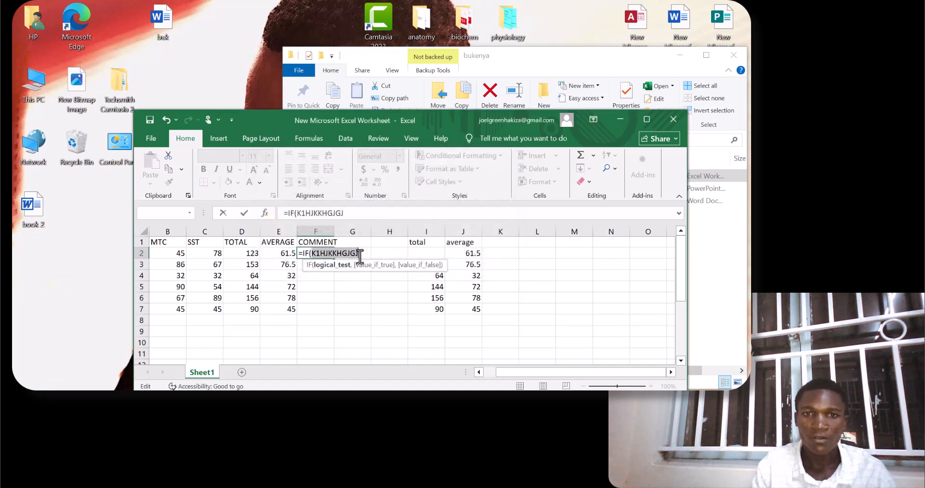
# Try to enter the formula as =IF(F1 in F2 and dismiss the error message.
pyautogui.click(333, 236)
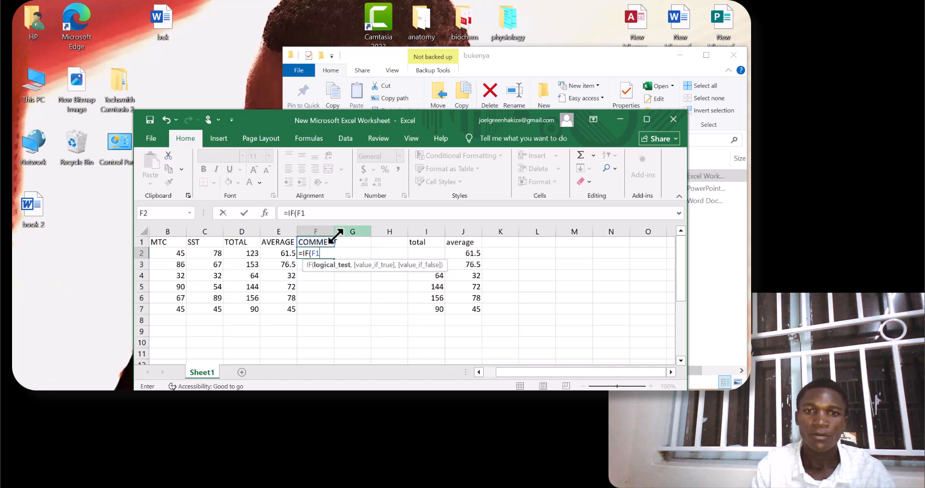
pyautogui.press('Return')
pyautogui.click(379, 266)
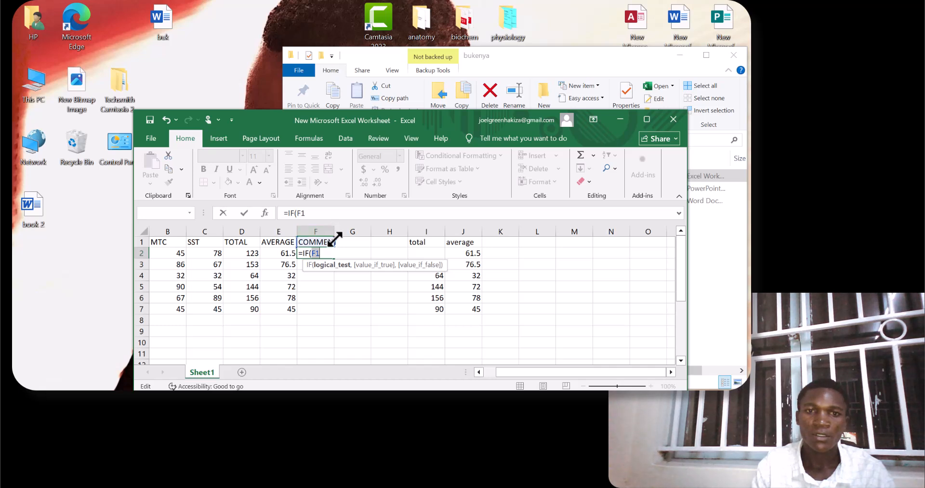
# Try column G and K1 to L1 as the IF test, attempt to enter =IF(L1J in F2, and dismiss the error message.
pyautogui.click(335, 226)
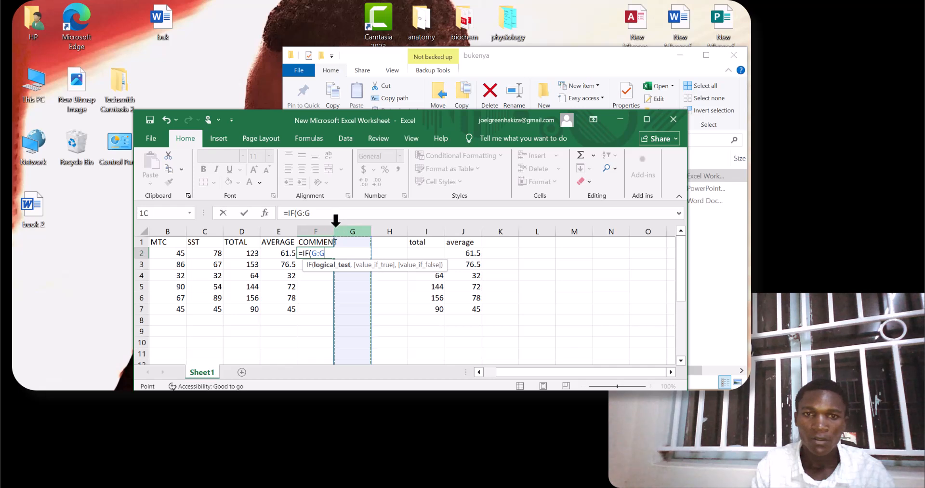
pyautogui.click(507, 248)
pyautogui.click(504, 241)
pyautogui.click(527, 242)
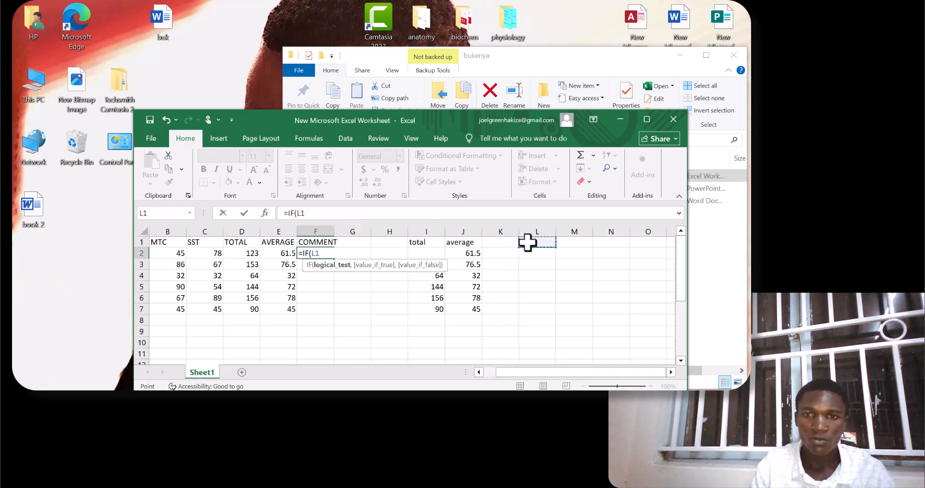
pyautogui.write('J')
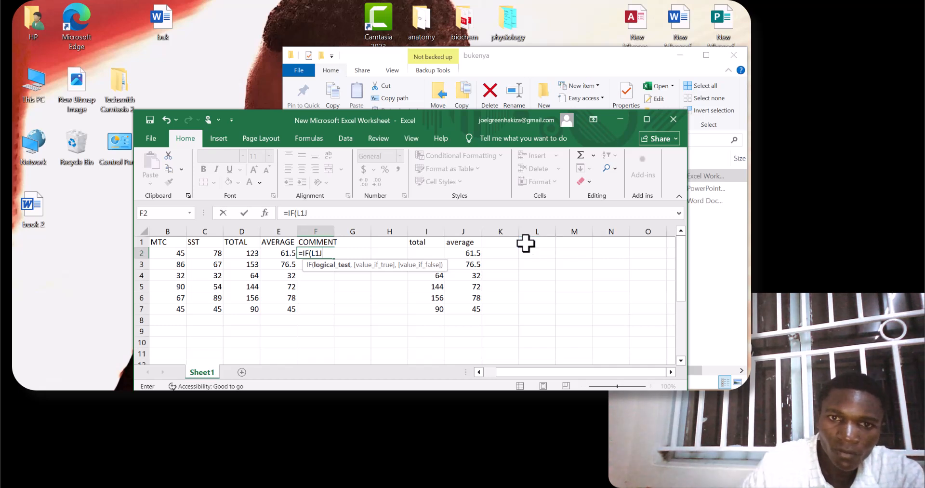
pyautogui.press('Return')
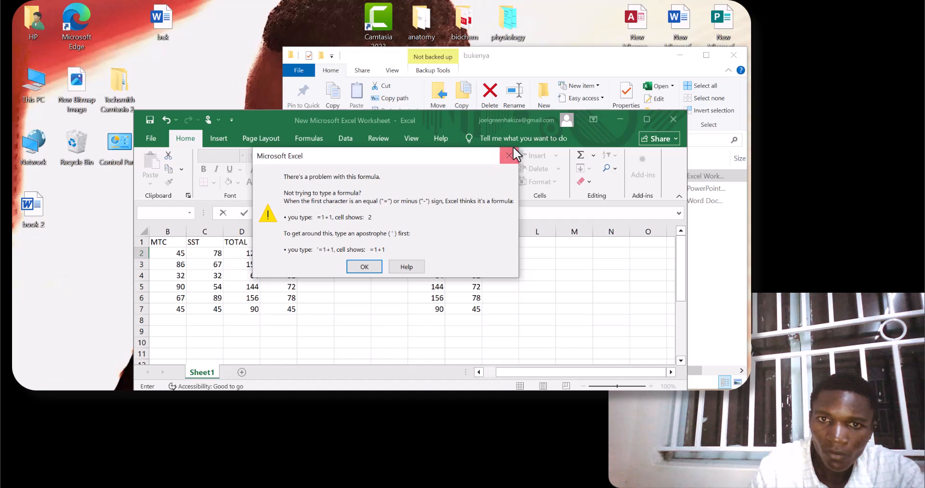
pyautogui.click(372, 264)
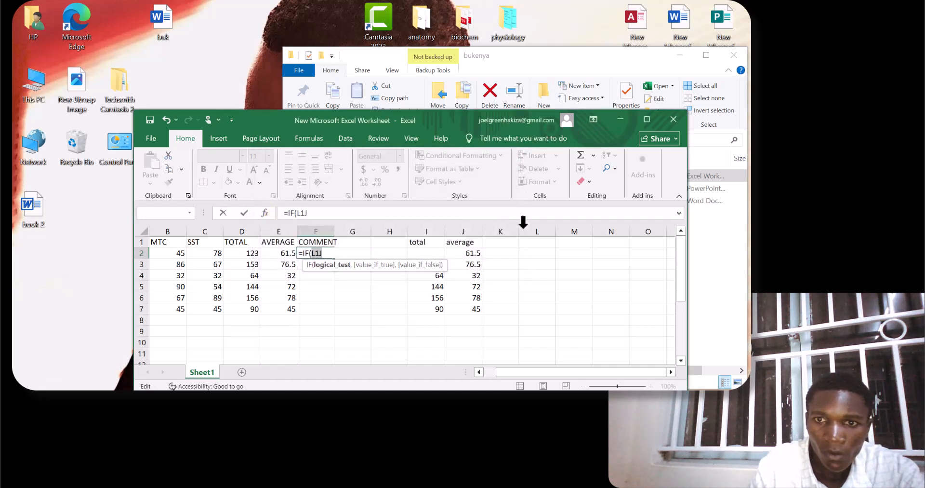
# Clear the unfinished IF formula from cell F2.
pyautogui.click(539, 253)
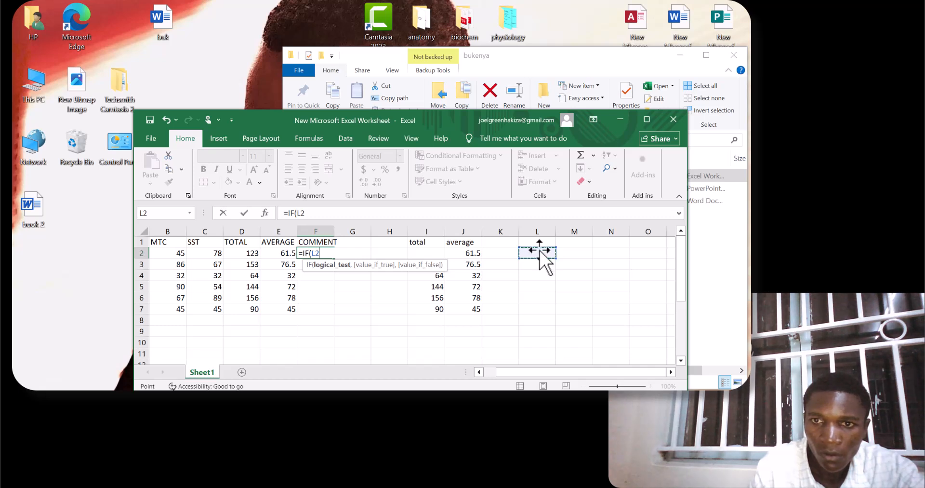
pyautogui.click(390, 275)
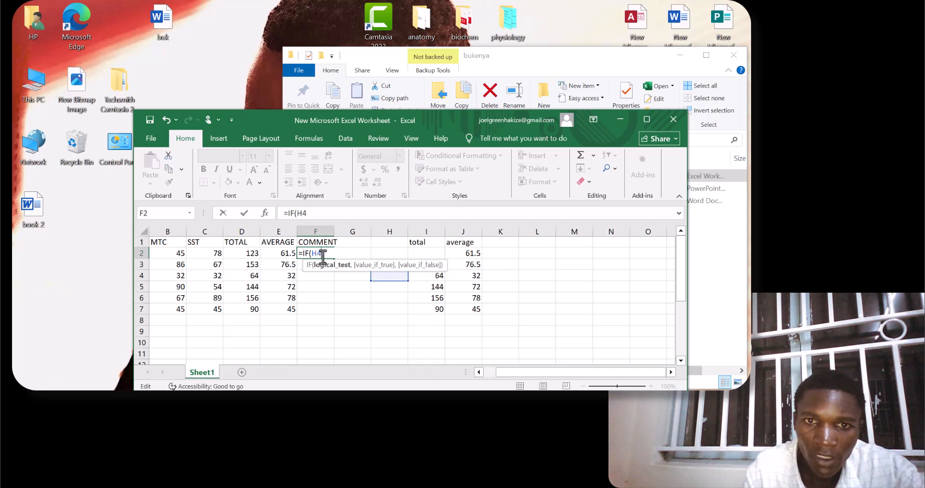
pyautogui.press('BackSpace')
pyautogui.press('BackSpace')
pyautogui.press('BackSpace')
pyautogui.press('BackSpace')
pyautogui.press('BackSpace')
pyautogui.press('BackSpace')
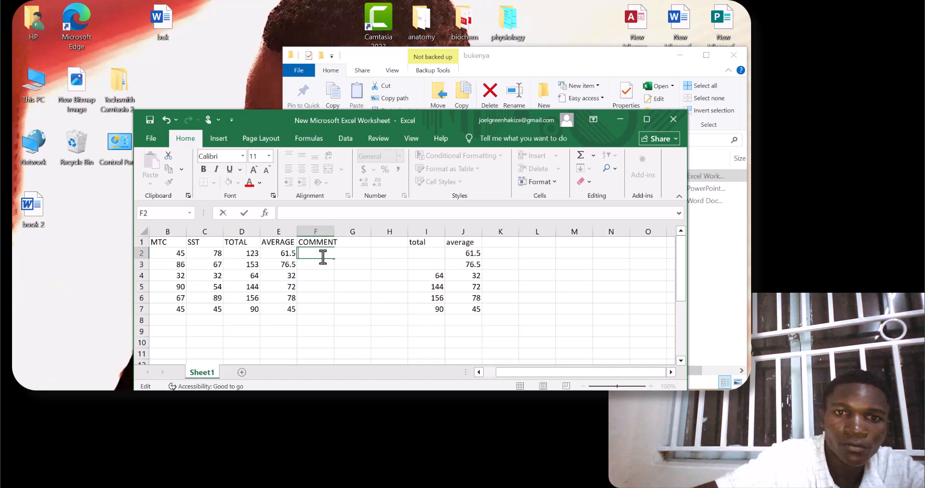
# Enter the sample text DERAWWAQRA in L1 and UTTRTERTE in H1.
pyautogui.click(525, 244)
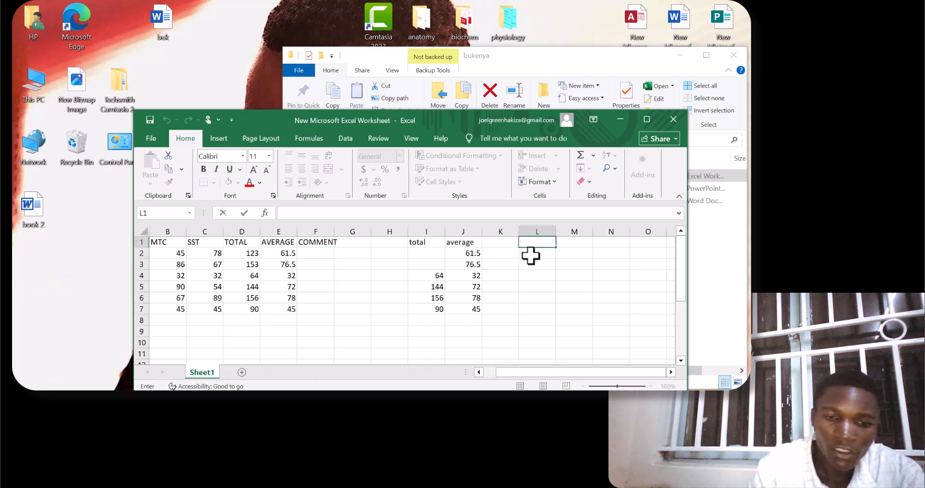
pyautogui.write('DERAWWAQ')
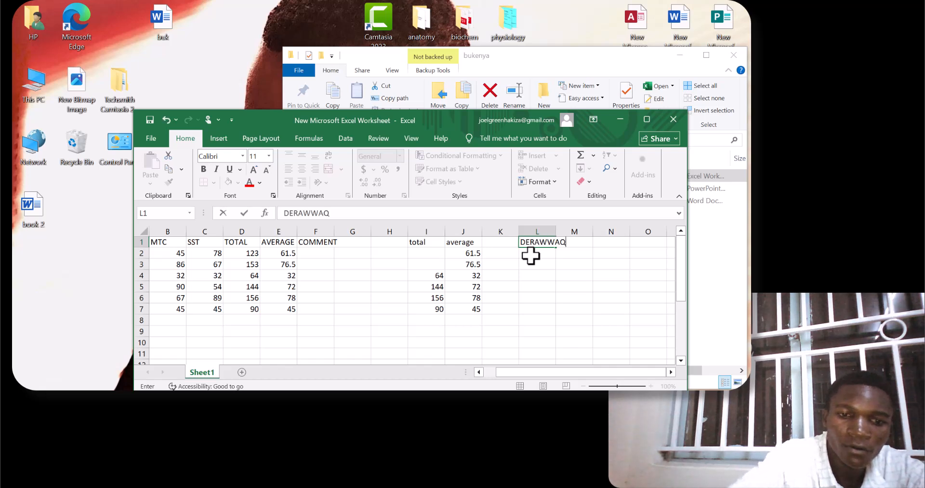
pyautogui.write('RA')
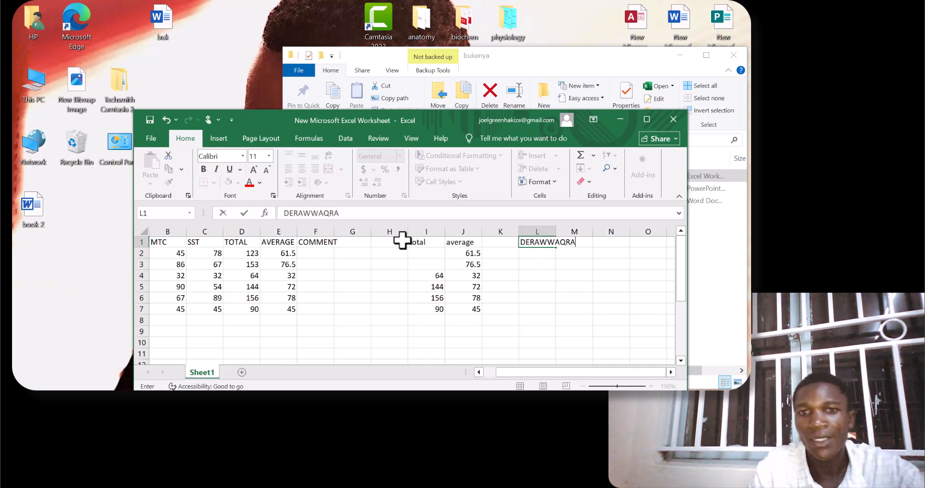
pyautogui.click(388, 245)
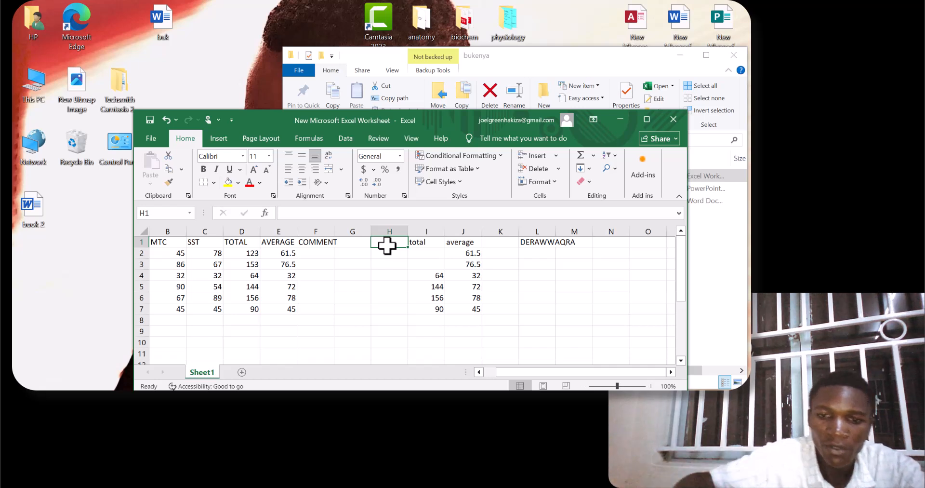
pyautogui.write('UTTRTERTE')
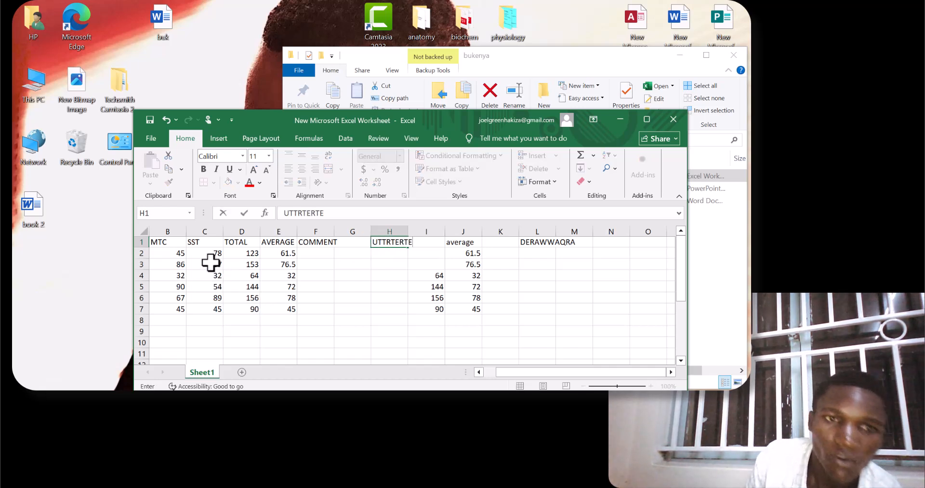
# Try to select columns B to O and adjust their widths together, leaving the B1 text as it is.
pyautogui.moveTo(150, 237); pyautogui.dragTo(655, 367)
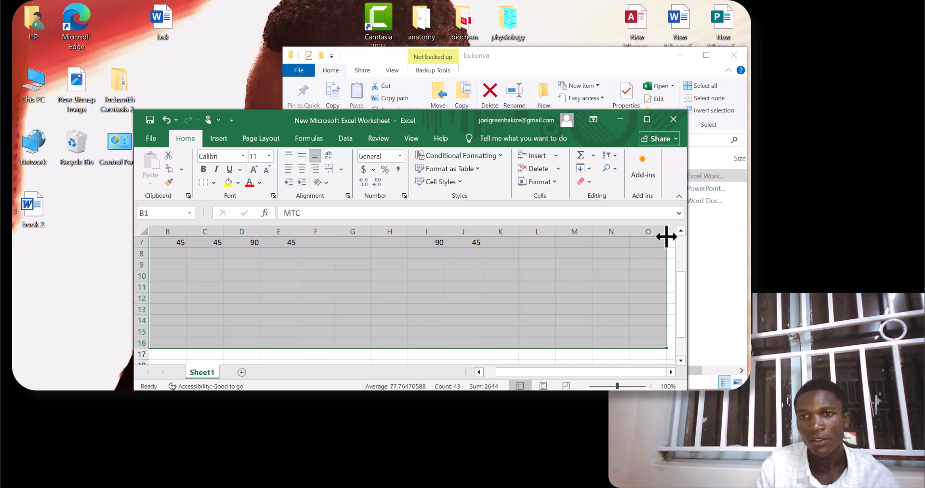
pyautogui.scroll(2, 643, 260)
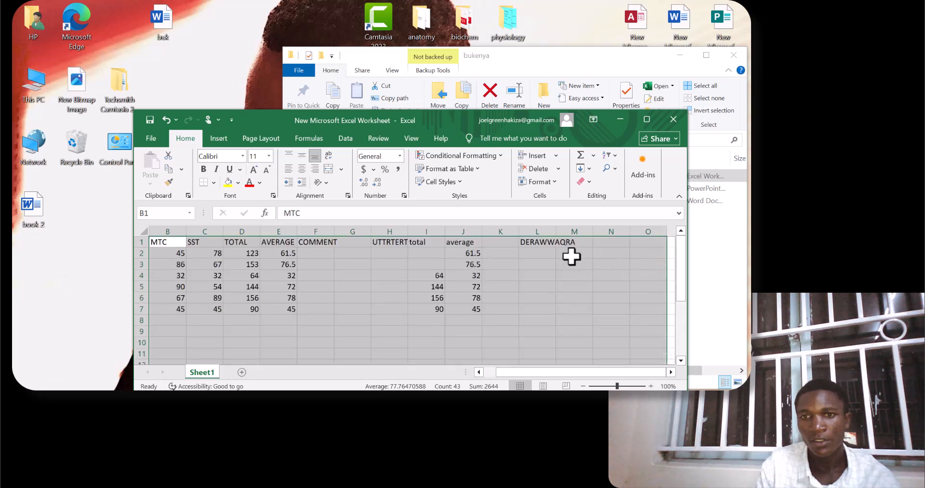
pyautogui.moveTo(151, 231); pyautogui.dragTo(668, 243)
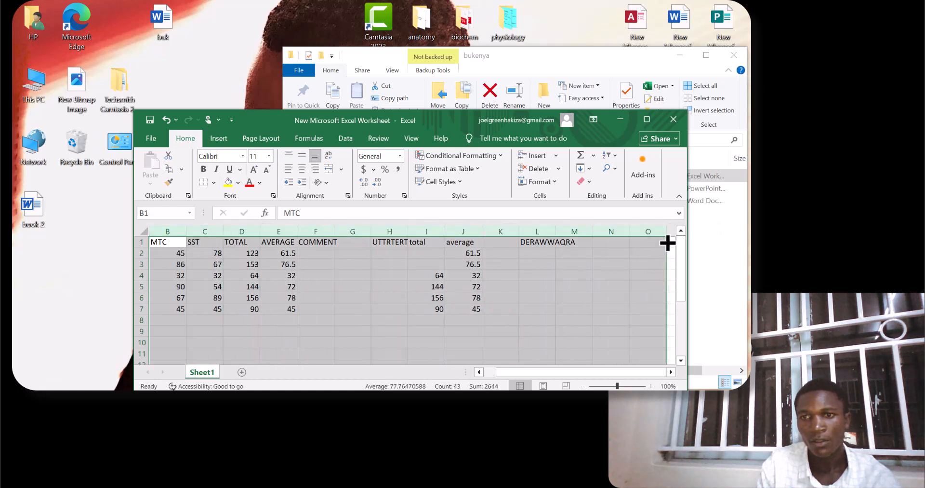
pyautogui.doubleClick(659, 218)
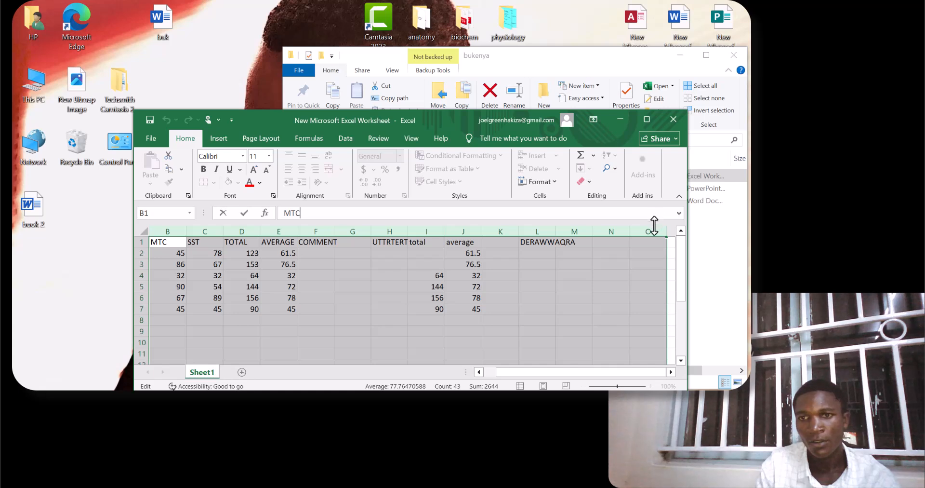
pyautogui.click(553, 248)
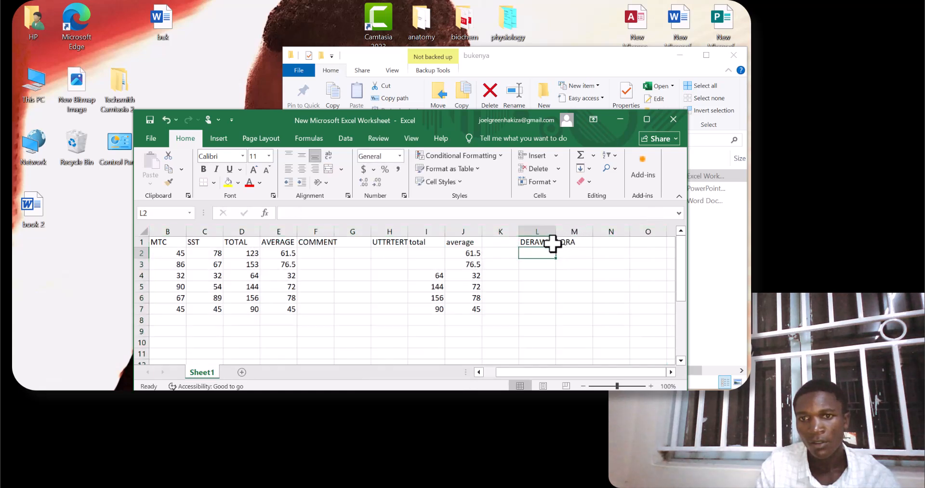
# Auto-fit column L to the DERAWWAQRA text, widen column H slightly, and widen column F to fit the COMMENT header.
pyautogui.moveTo(520, 241); pyautogui.dragTo(578, 242)
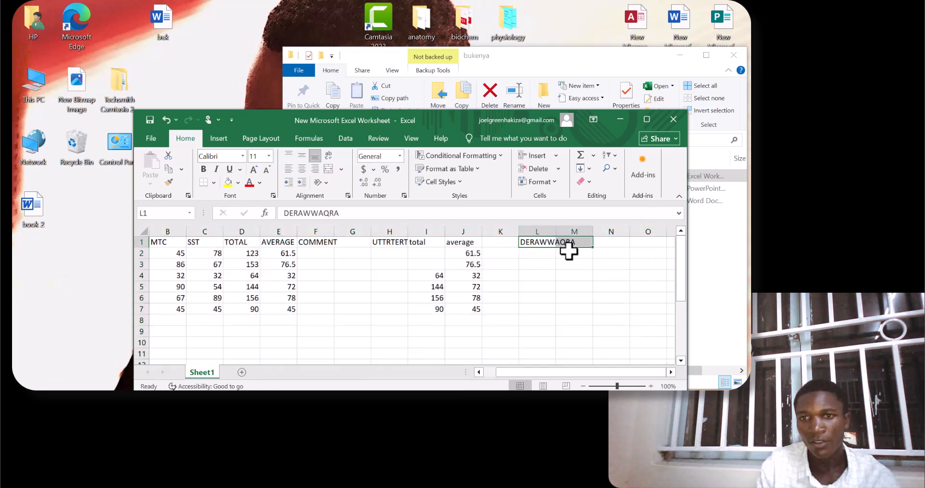
pyautogui.doubleClick(555, 228)
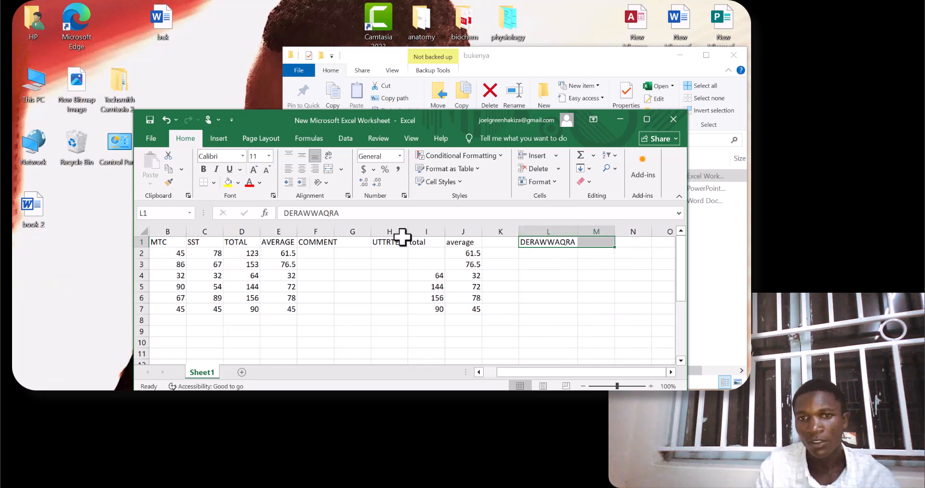
pyautogui.moveTo(407, 233); pyautogui.dragTo(407, 232)
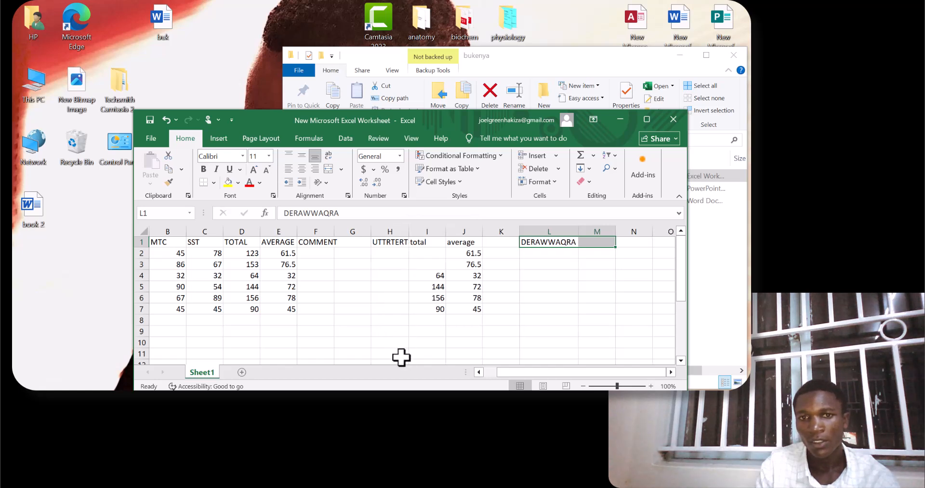
pyautogui.moveTo(335, 233); pyautogui.dragTo(336, 229)
pyautogui.click(335, 227)
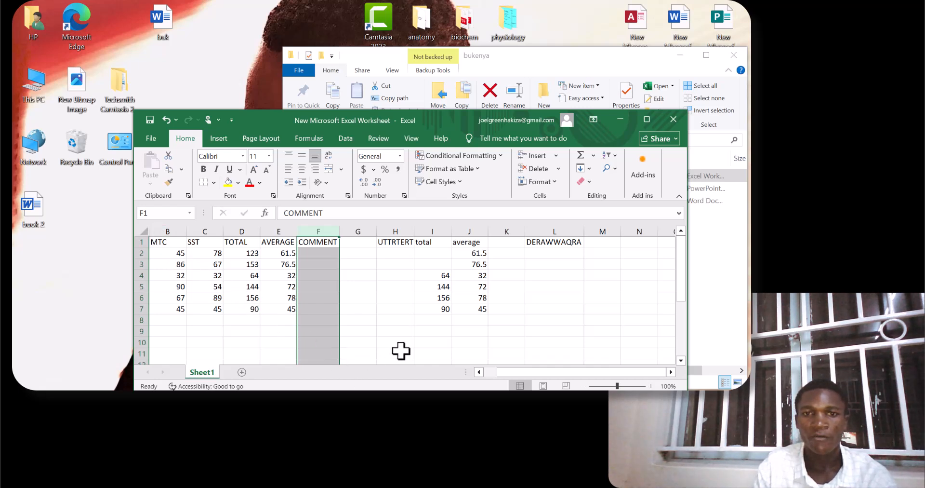
# Insert a blank column before MTC and another before AVERAGE.
pyautogui.rightClick(182, 231)
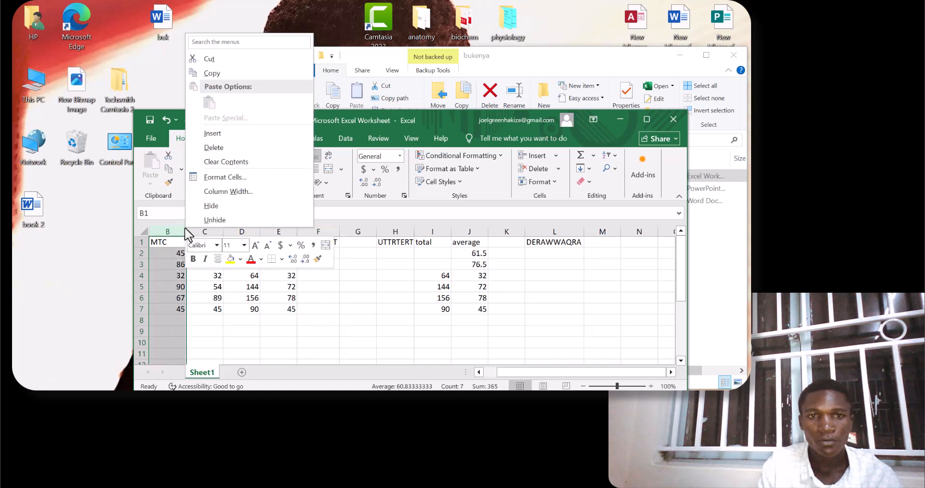
pyautogui.click(213, 133)
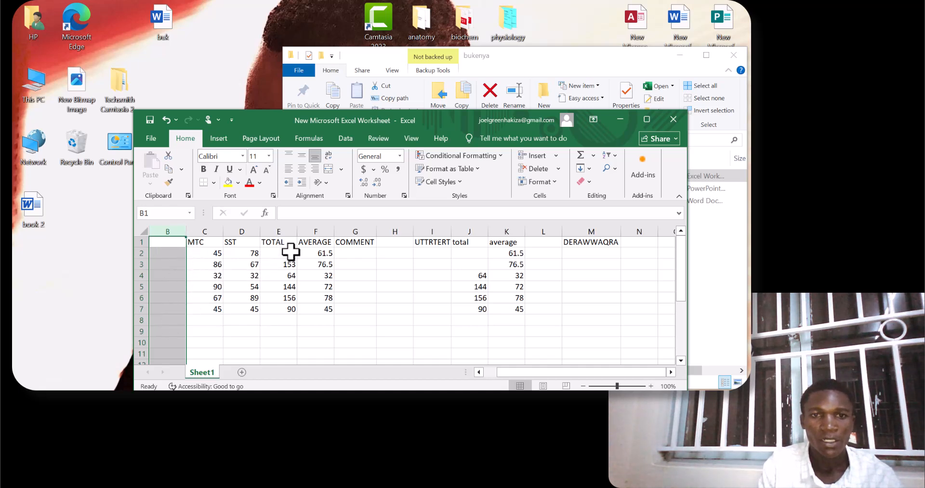
pyautogui.rightClick(333, 232)
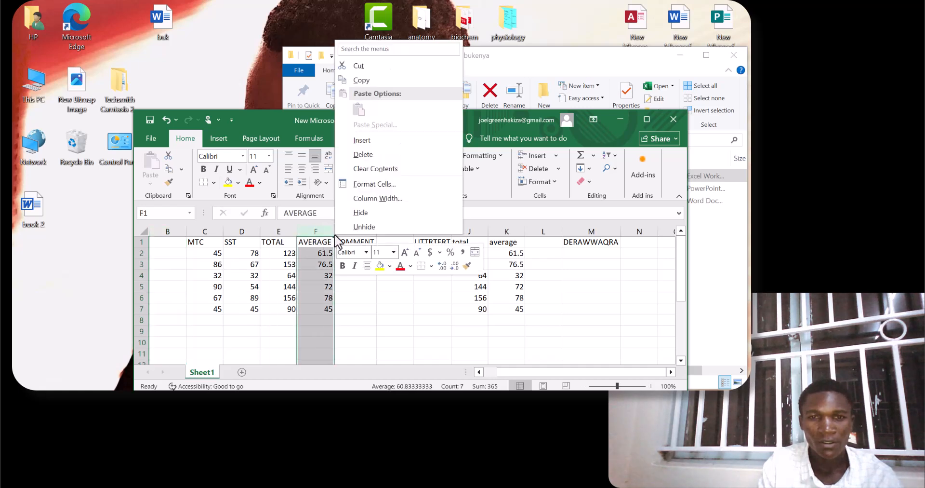
pyautogui.click(363, 140)
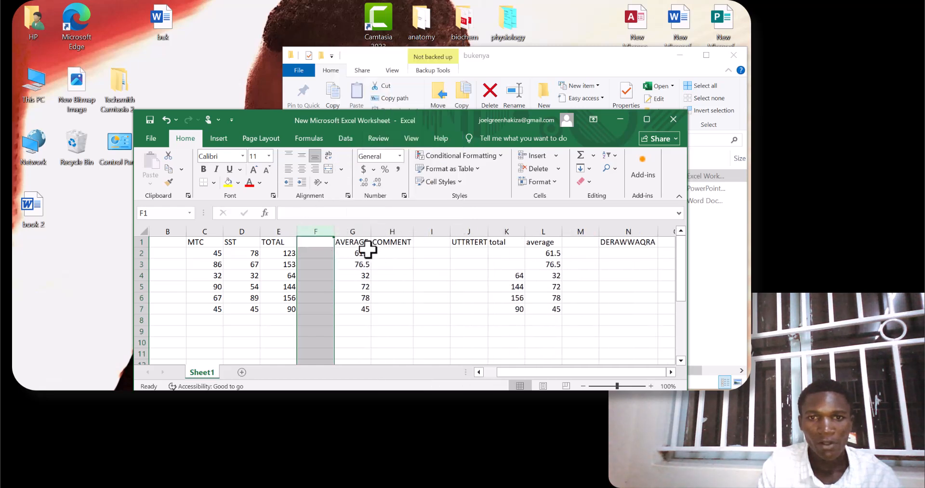
# Insert a blank column before COMMENT and another before the lowercase total column.
pyautogui.rightClick(413, 233)
pyautogui.click(434, 141)
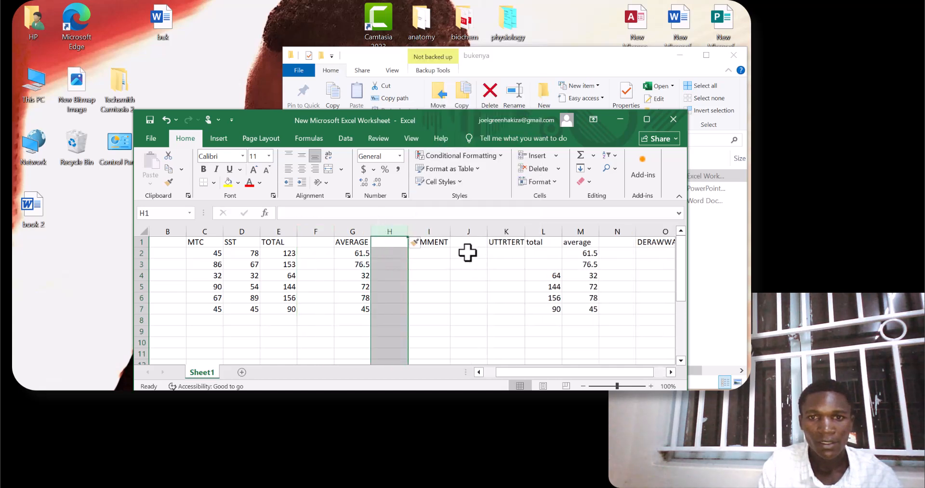
pyautogui.click(425, 265)
pyautogui.click(446, 244)
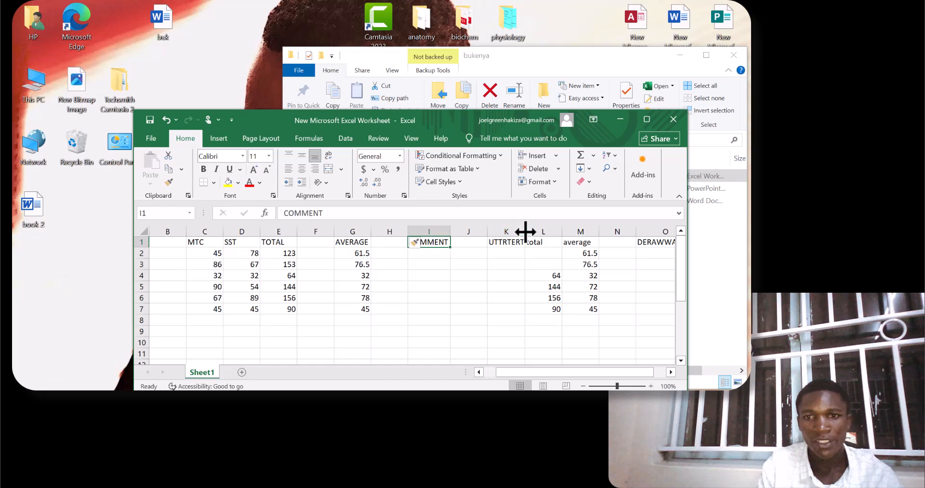
pyautogui.rightClick(559, 233)
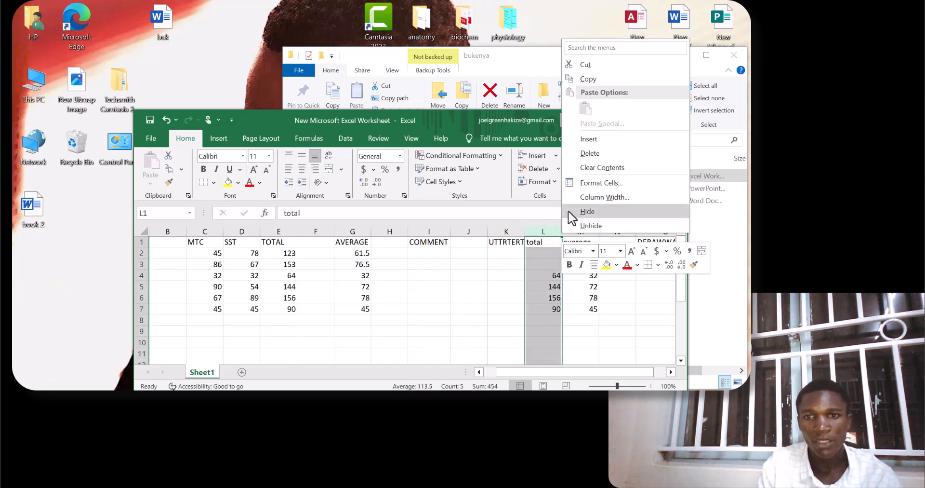
pyautogui.click(585, 141)
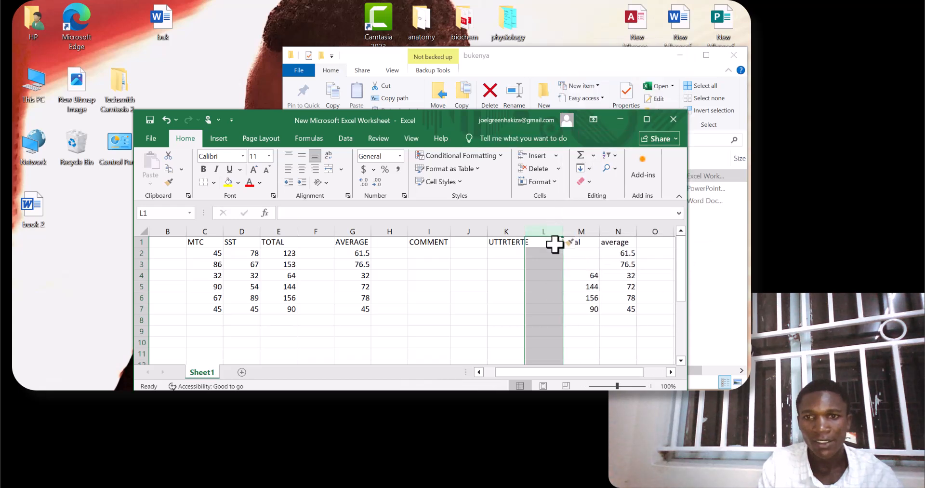
# Auto-fit the lowercase total column M to its contents.
pyautogui.rightClick(599, 230)
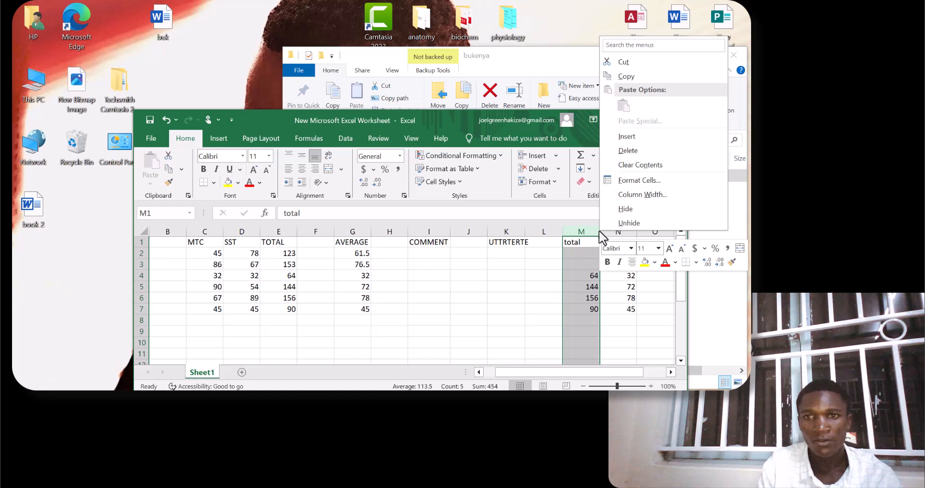
pyautogui.press('Escape')
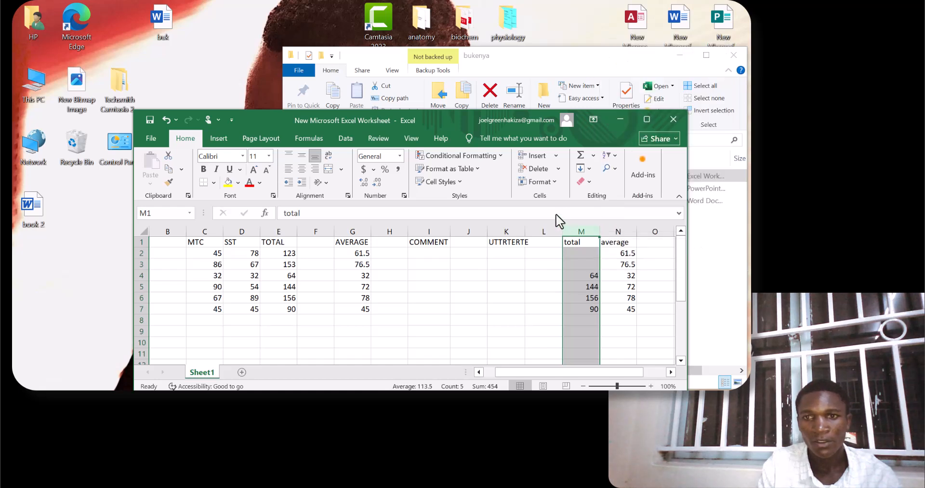
pyautogui.doubleClick(600, 235)
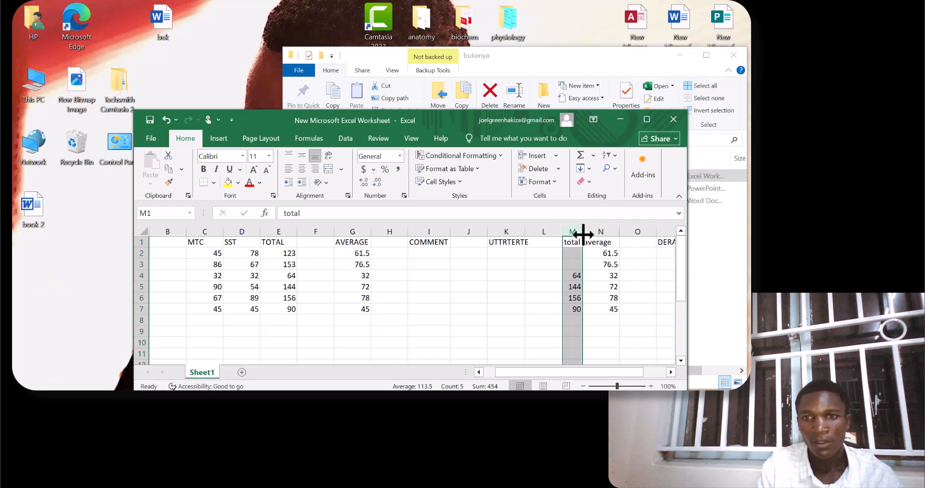
# Insert a blank column before the lowercase total column and two blank columns before MTC.
pyautogui.rightClick(582, 234)
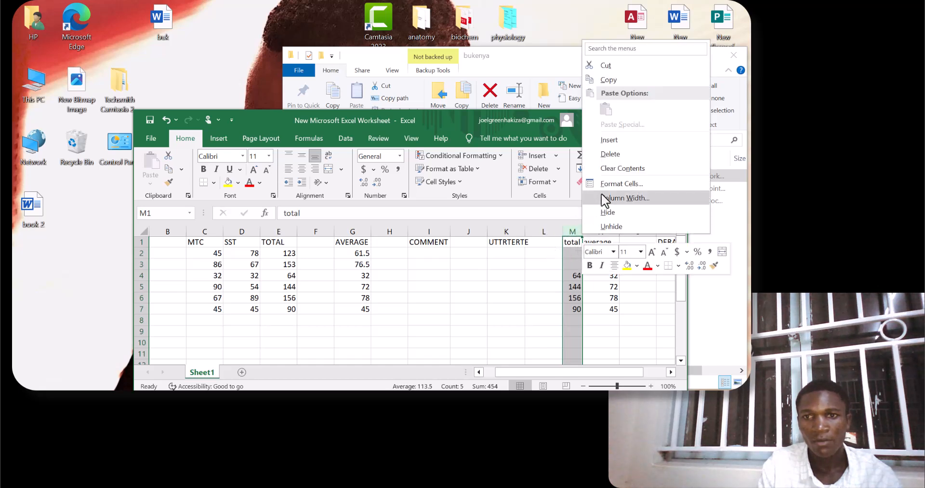
pyautogui.click(616, 141)
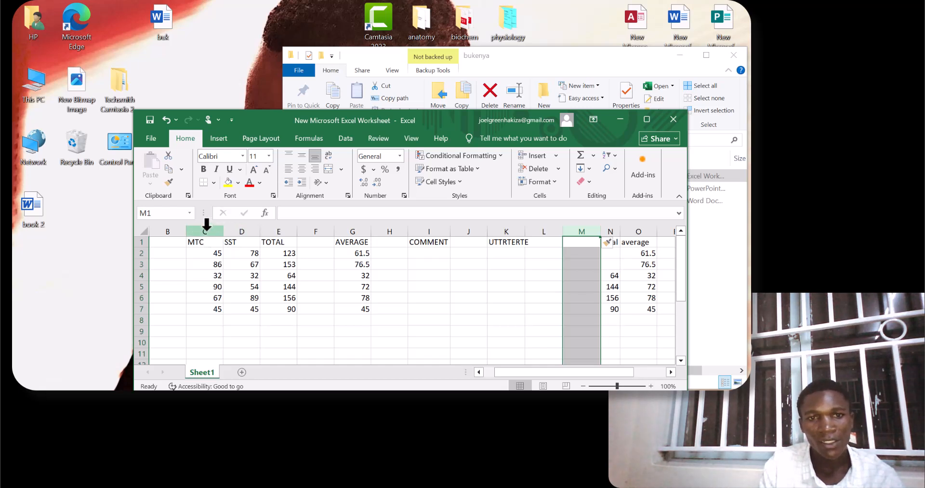
pyautogui.moveTo(208, 225); pyautogui.dragTo(242, 227)
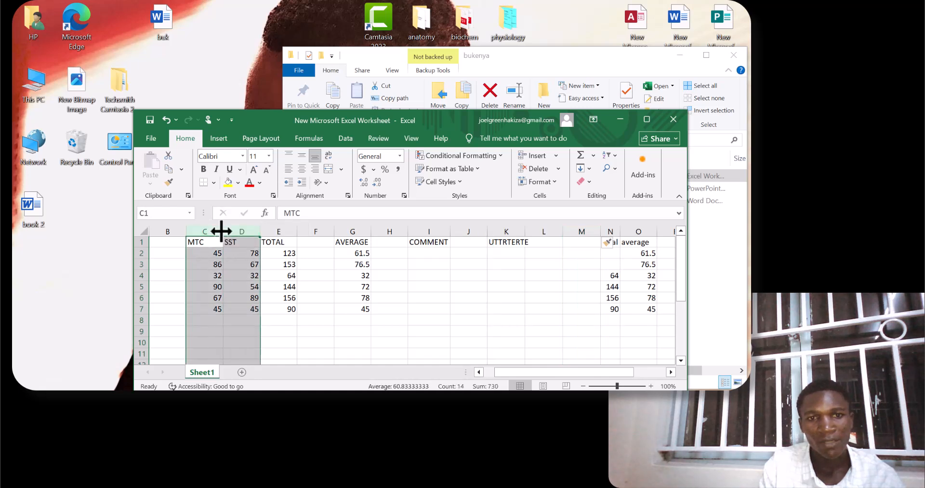
pyautogui.rightClick(260, 231)
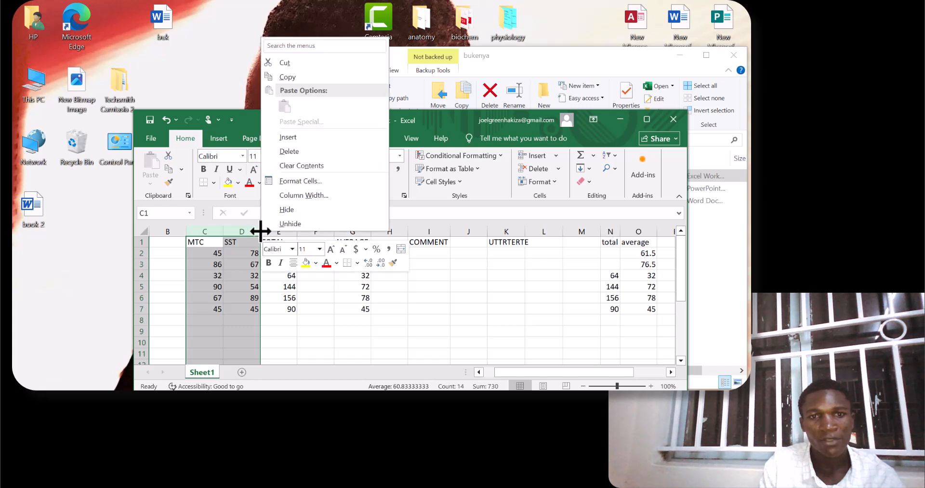
pyautogui.click(291, 137)
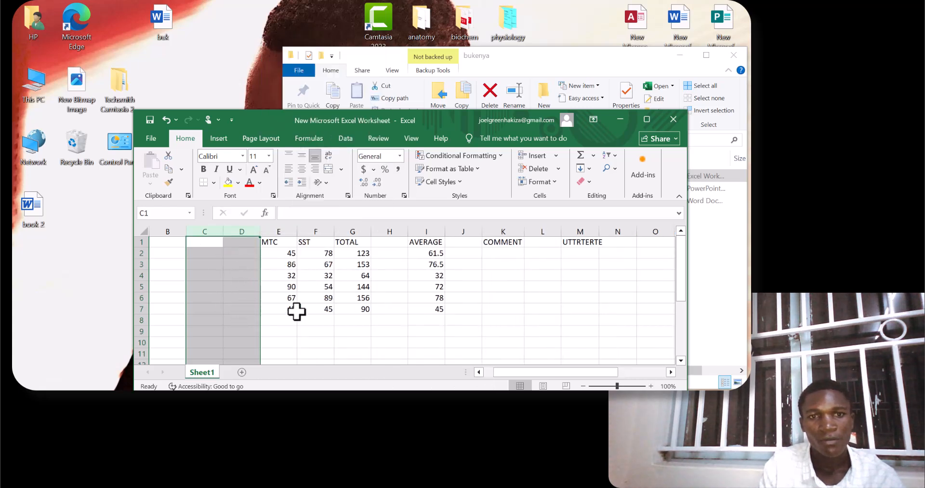
# Insert a blank row directly below the header row and another above the row with MTC 67 and SST 89.
pyautogui.click(242, 253)
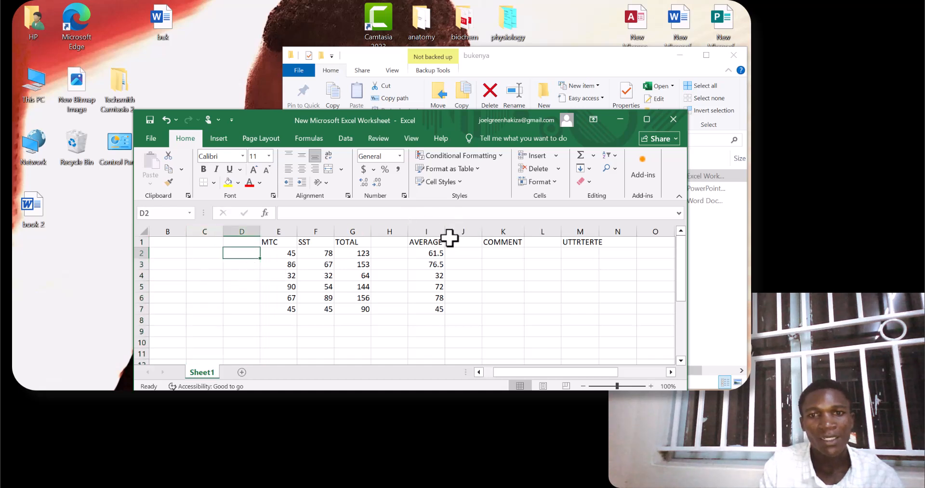
pyautogui.click(147, 255)
pyautogui.rightClick(149, 258)
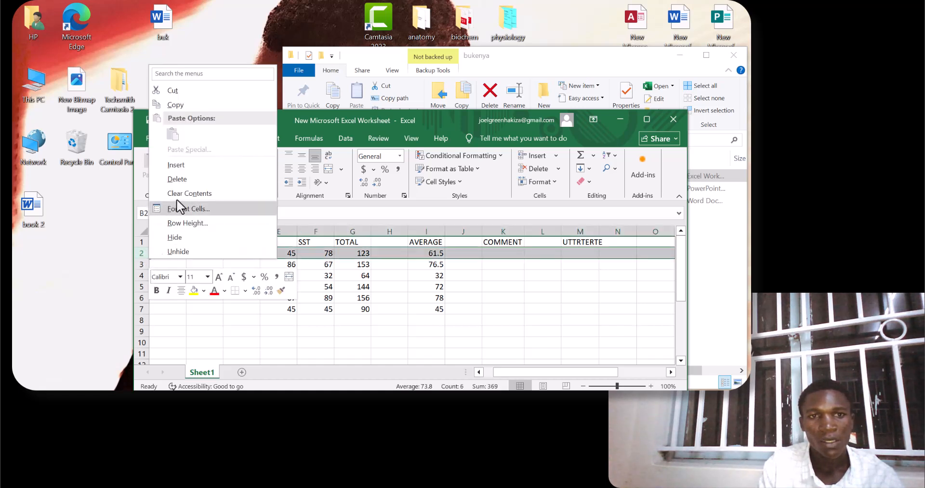
pyautogui.click(183, 165)
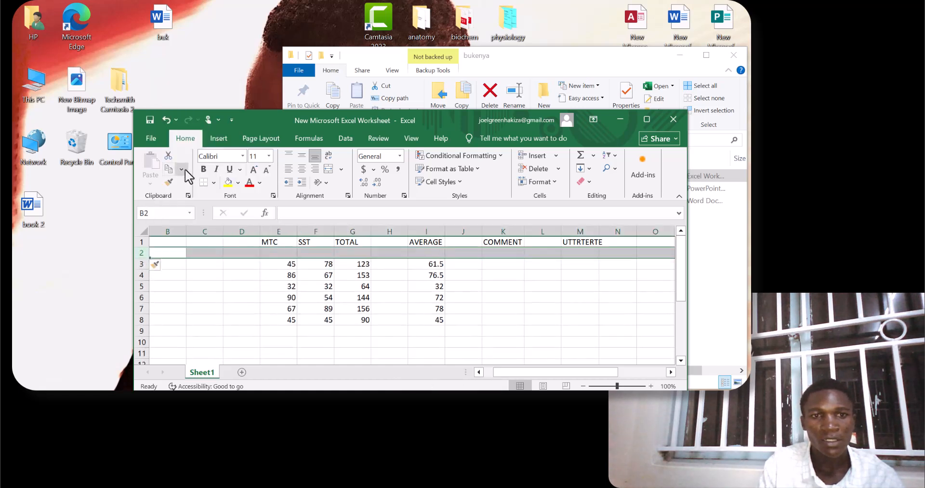
pyautogui.rightClick(144, 312)
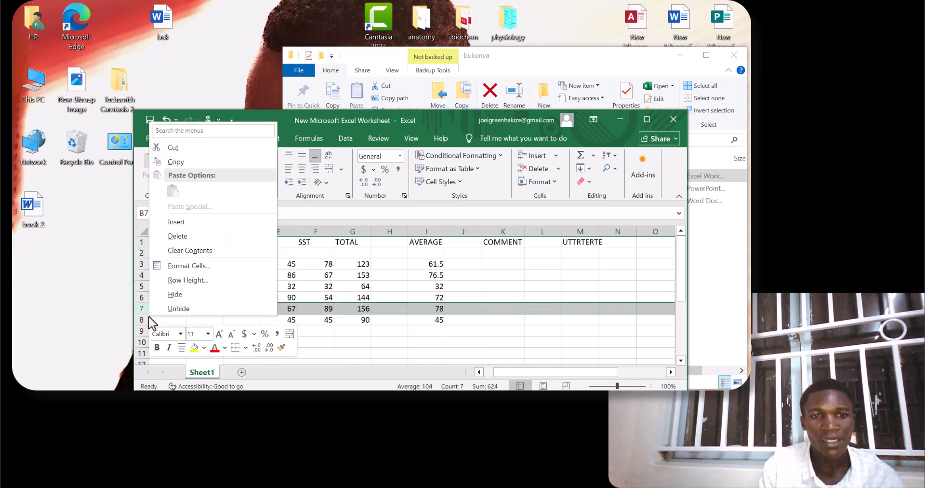
pyautogui.click(176, 223)
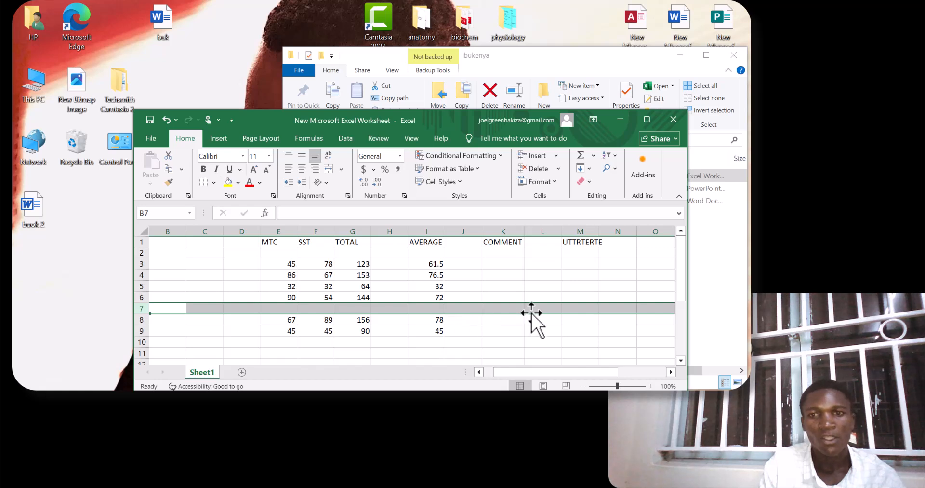
# Add a second worksheet to the workbook and return to Sheet1.
pyautogui.scroll(-20, 527, 305)
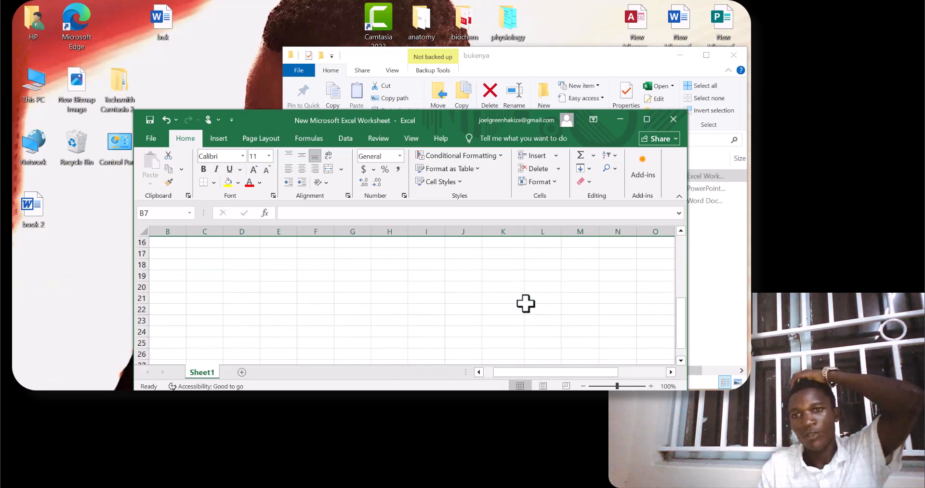
pyautogui.scroll(-6, 477, 310)
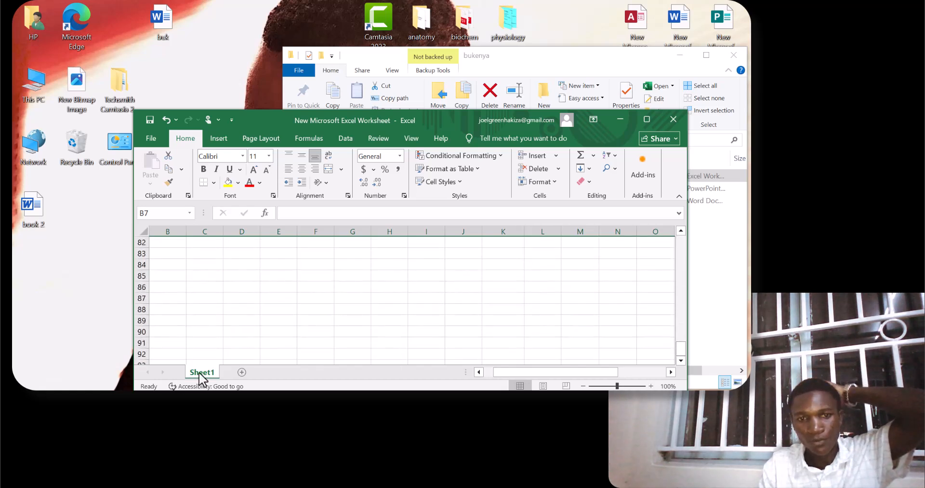
pyautogui.click(241, 372)
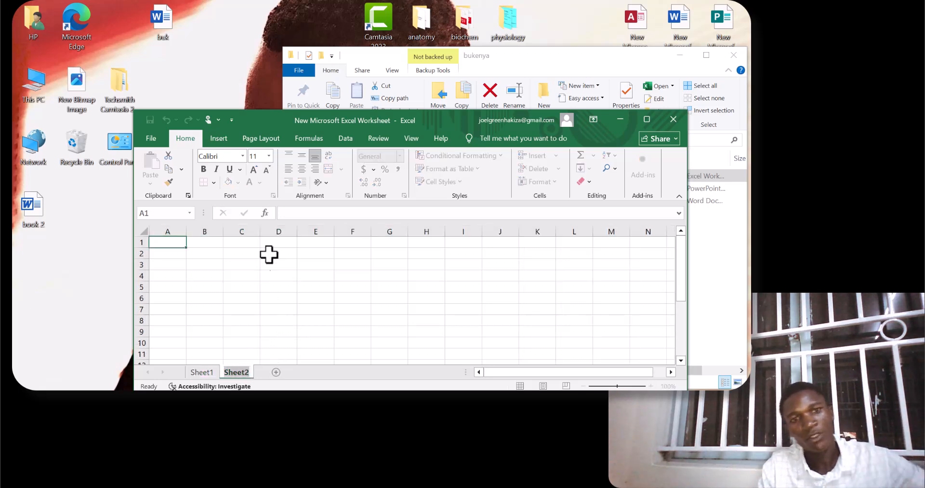
pyautogui.click(201, 372)
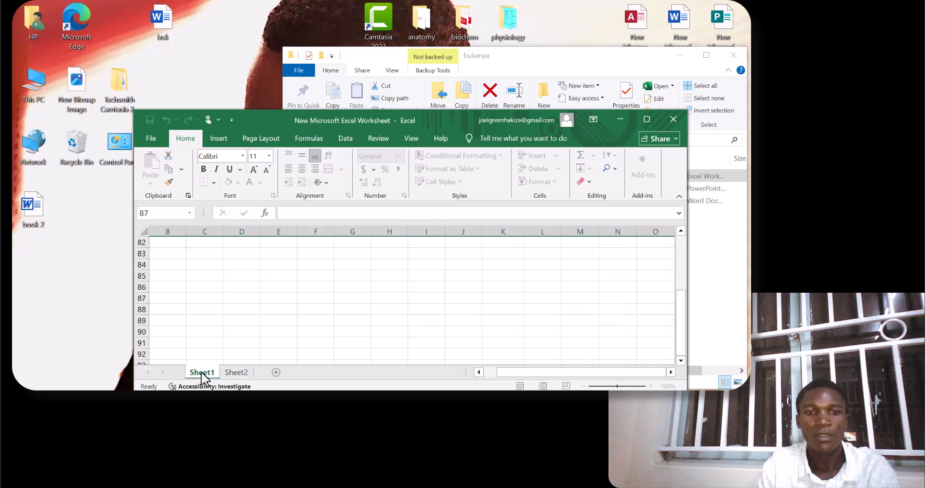
# Undo all the row and column insertions on Sheet1 so the MTC column is back in column B.
pyautogui.scroll(20, 179, 246)
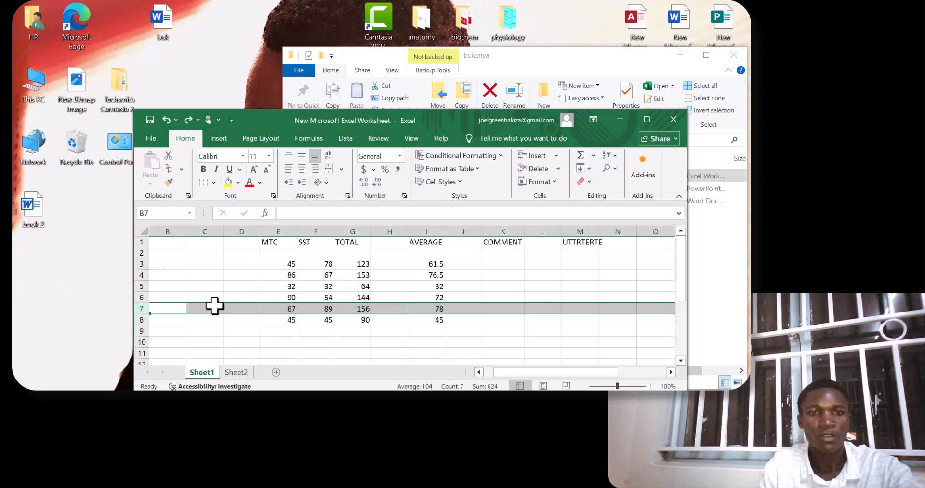
pyautogui.hotkey('ctrl', 'z')
pyautogui.hotkey('ctrl', 'z')
pyautogui.hotkey('ctrl', 'z')
pyautogui.hotkey('ctrl', 'z')
pyautogui.hotkey('ctrl', 'z')
pyautogui.hotkey('ctrl', 'z')
pyautogui.hotkey('ctrl', 'z')
pyautogui.hotkey('ctrl', 'z')
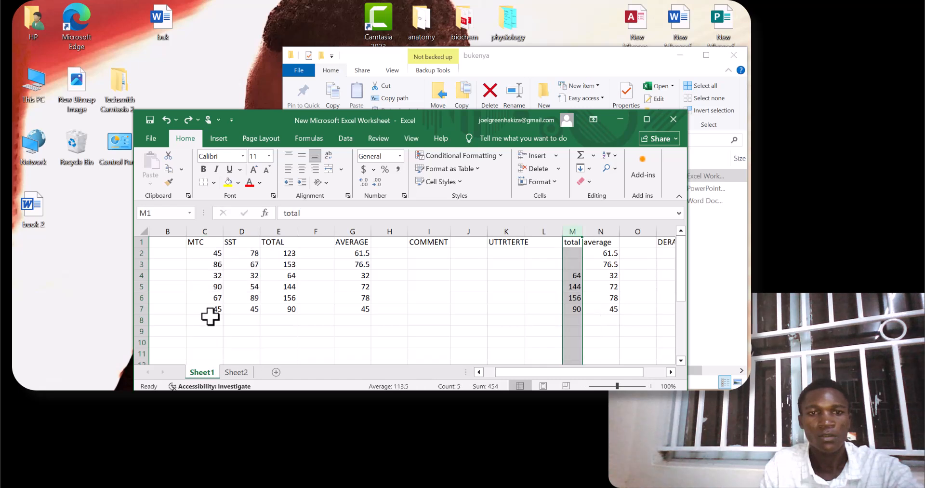
pyautogui.hotkey('ctrl', 'z')
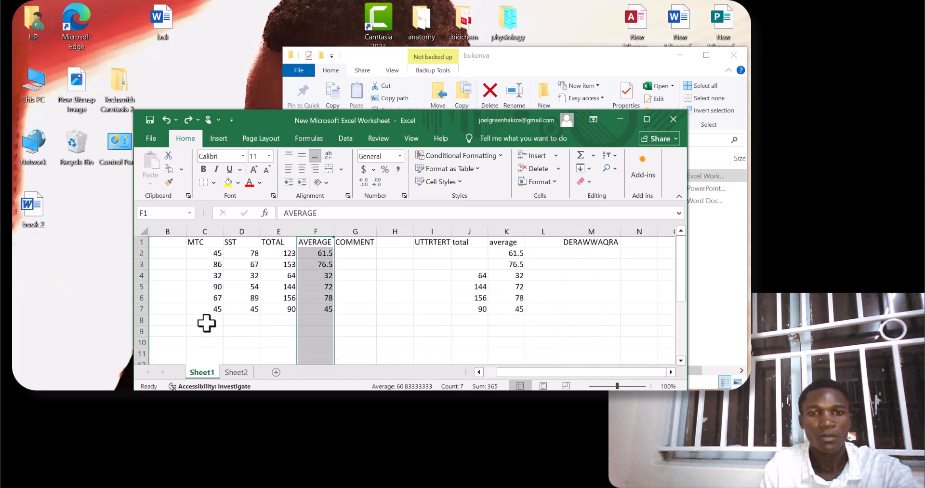
pyautogui.hotkey('ctrl', 'z')
pyautogui.write('ZZ')
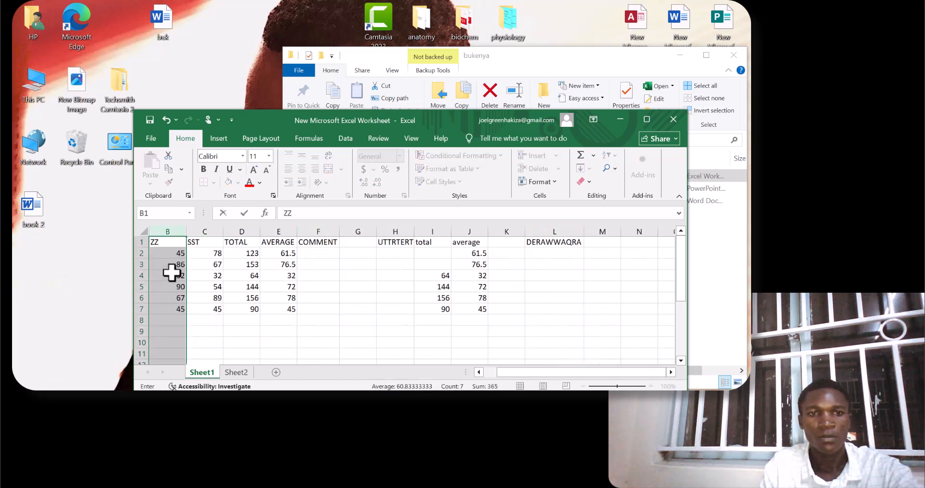
# Replace the stray ZZ text in cell B1 with the header MTC.
pyautogui.press('BackSpace')
pyautogui.press('BackSpace')
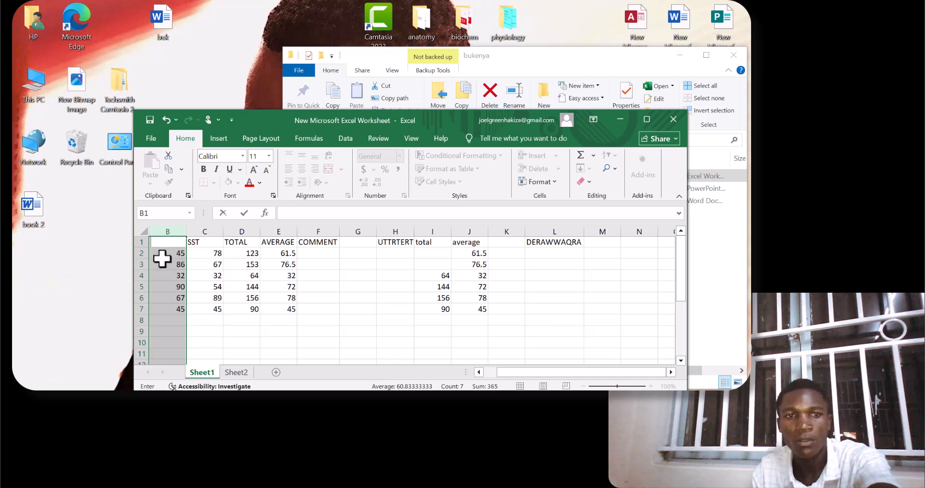
pyautogui.write('MTC')
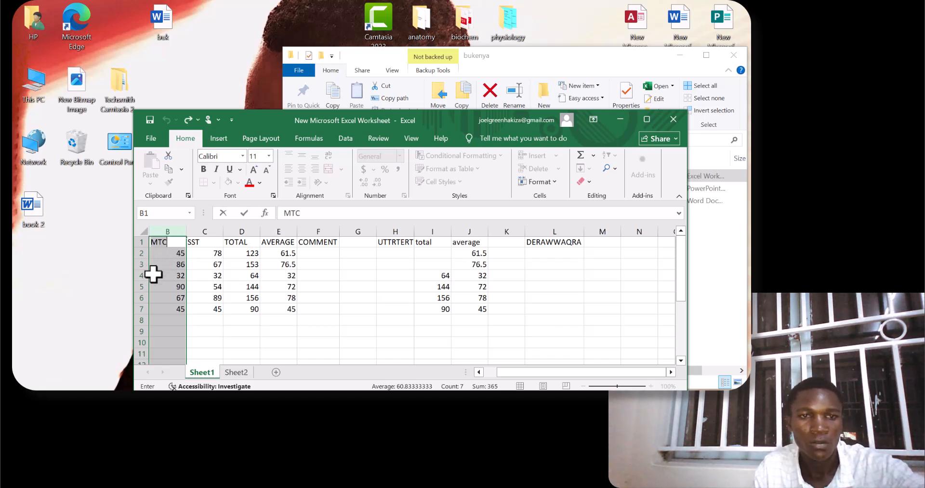
pyautogui.press('BackSpace')
pyautogui.press('BackSpace')
pyautogui.press('BackSpace')
pyautogui.hotkey('ctrl', 'z')
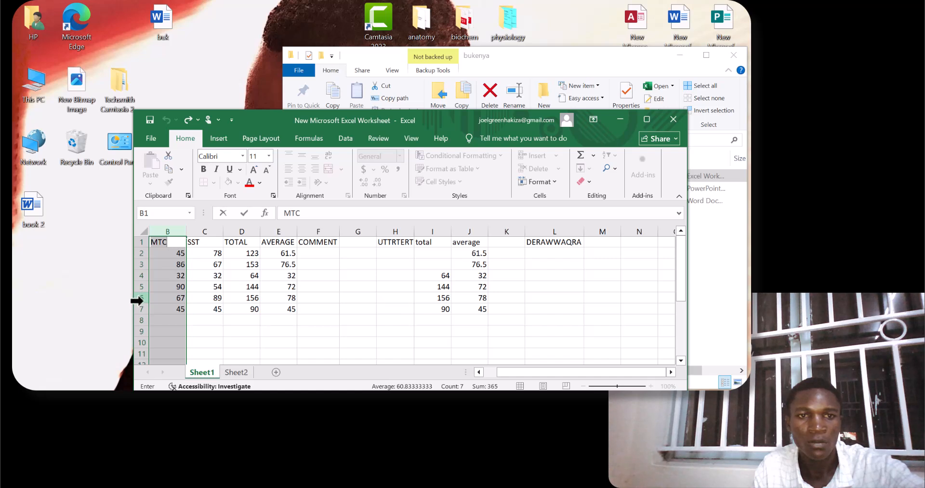
pyautogui.hotkey('ctrl', 'z')
pyautogui.hotkey('ctrl', 'z')
pyautogui.hotkey('ctrl', 'z')
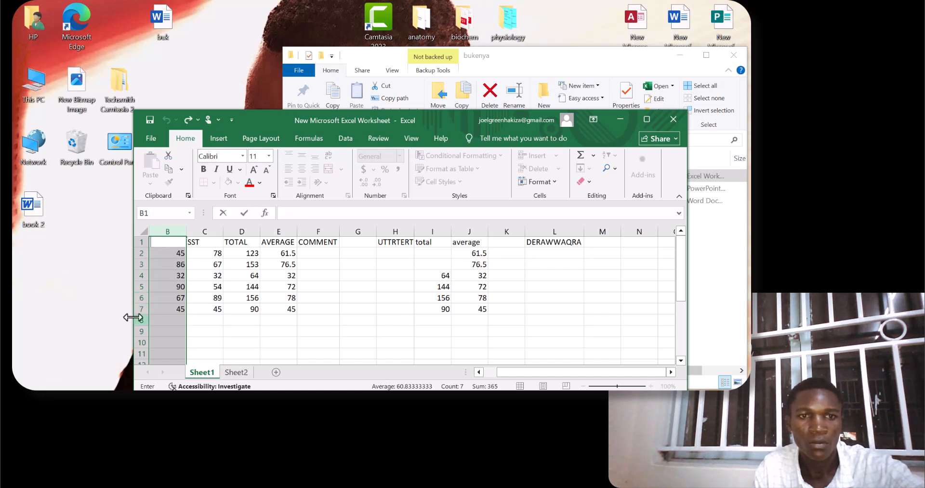
pyautogui.hotkey('ctrl', 'z')
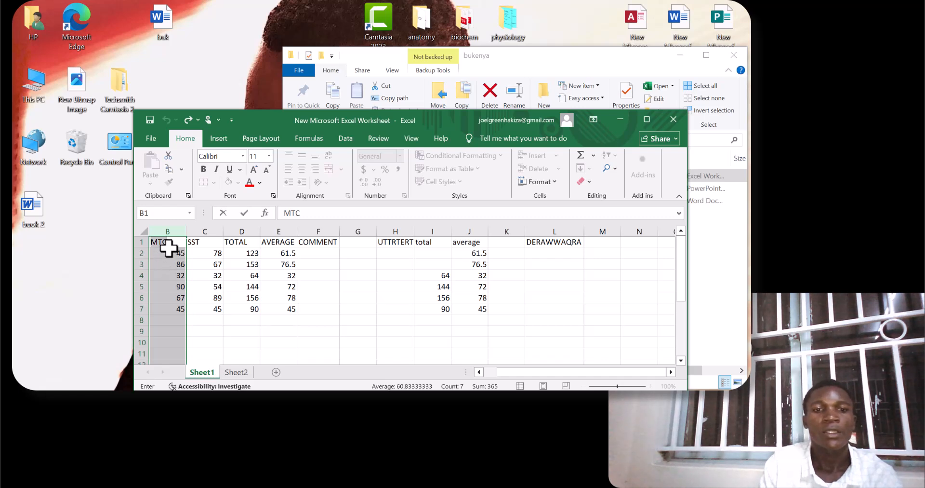
# Look at the empty Sheet2, return to Sheet1, and slightly adjust the height of header row 1.
pyautogui.click(237, 374)
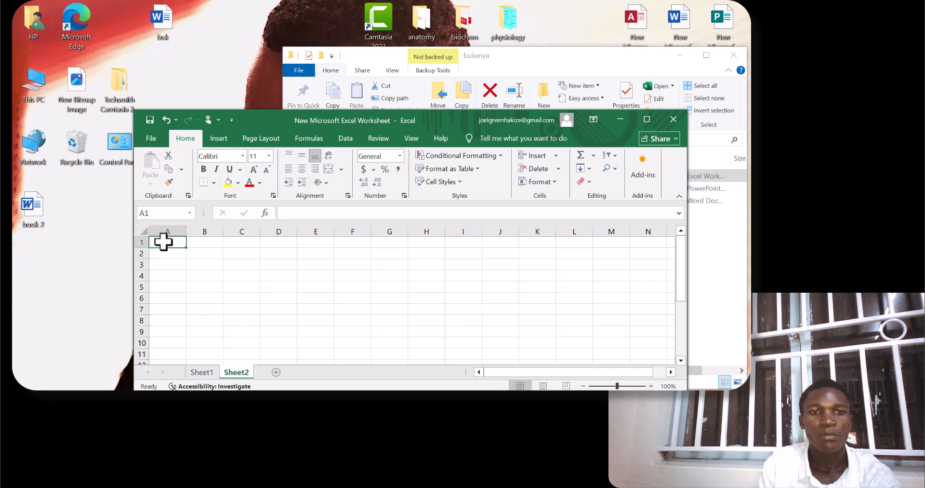
pyautogui.click(202, 372)
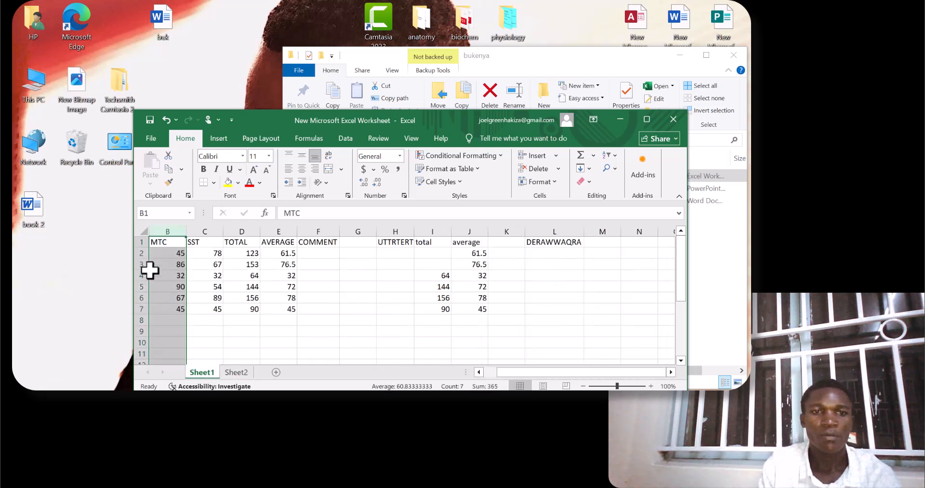
pyautogui.click(138, 242)
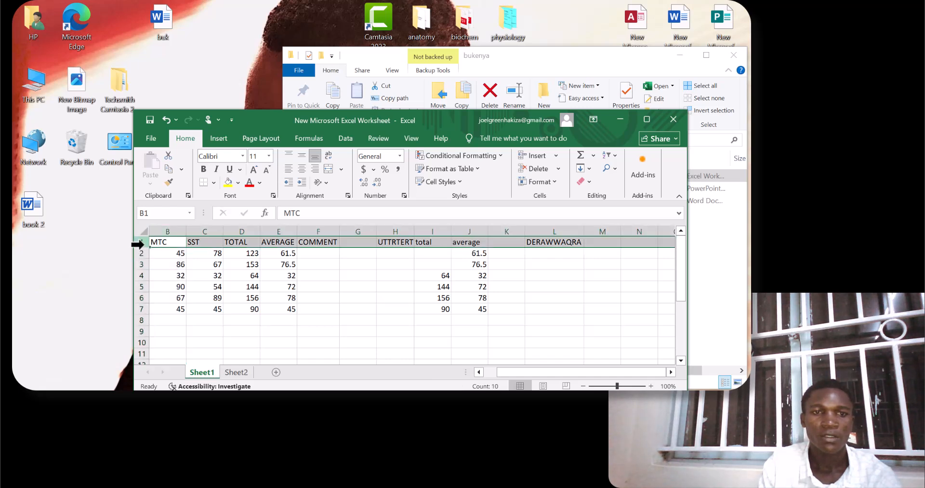
pyautogui.moveTo(147, 248)
pyautogui.mouseDown()
pyautogui.moveTo(149, 275)
pyautogui.moveTo(146, 248)
pyautogui.mouseUp()
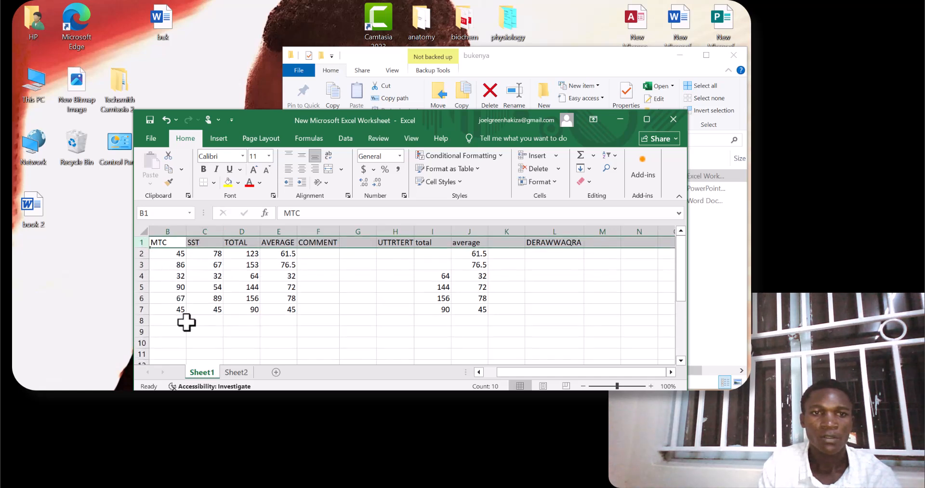
# Try filling the MTC header from B1 down to B7 on Sheet1, and undo the fill.
pyautogui.click(237, 373)
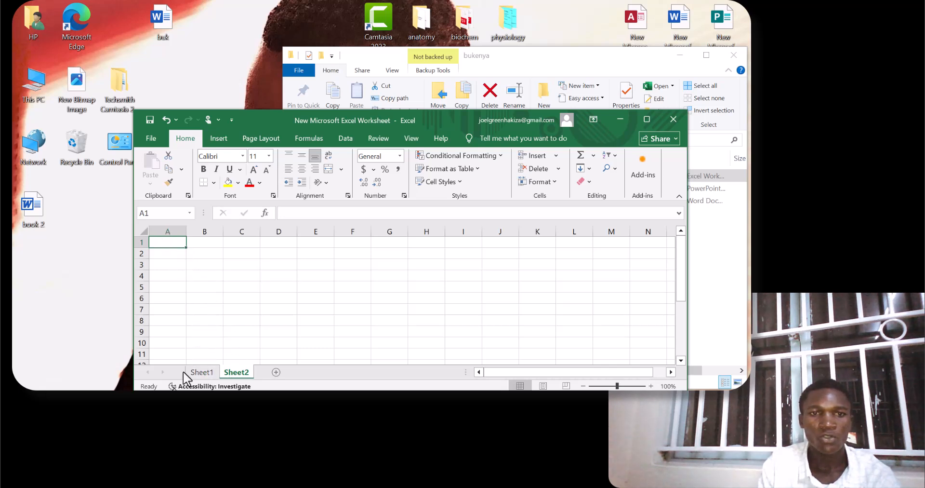
pyautogui.click(201, 372)
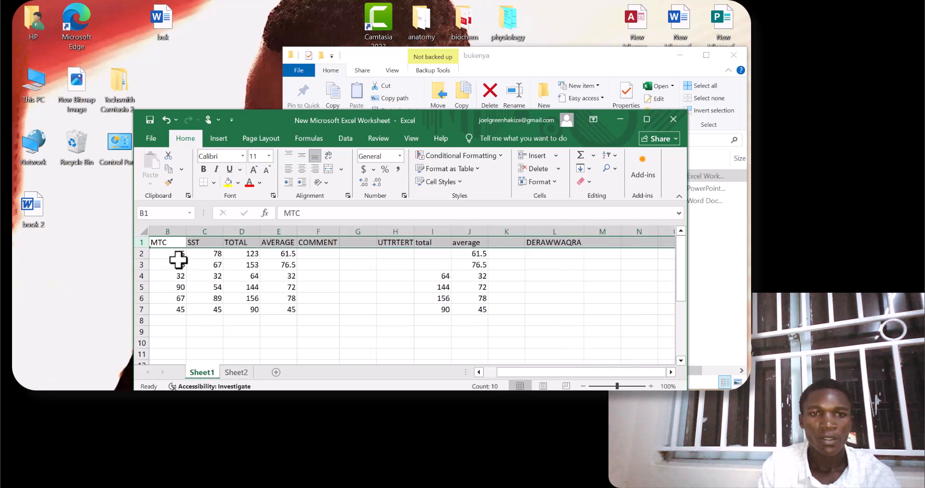
pyautogui.click(179, 243)
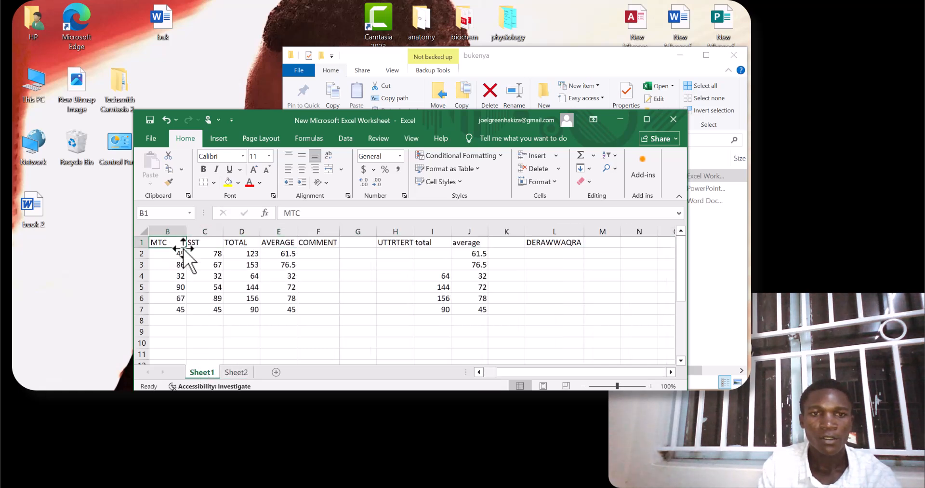
pyautogui.moveTo(185, 247); pyautogui.dragTo(182, 312)
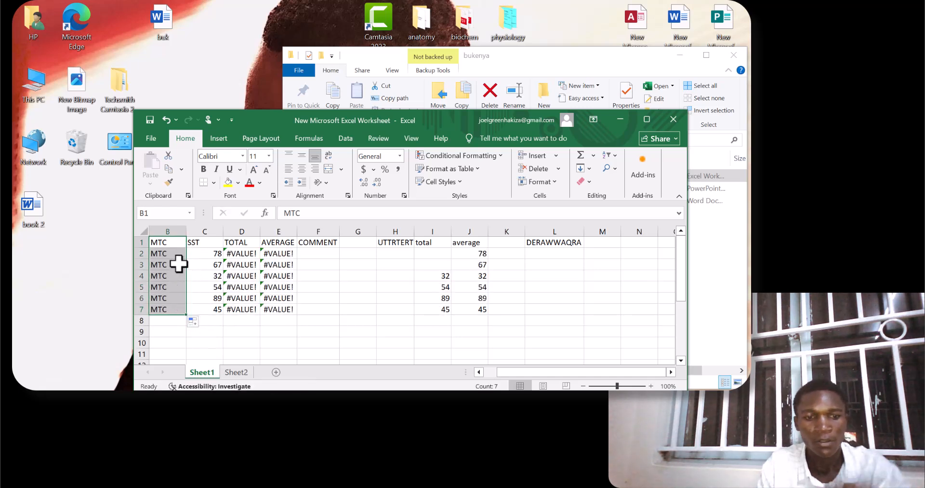
pyautogui.hotkey('ctrl', 'z')
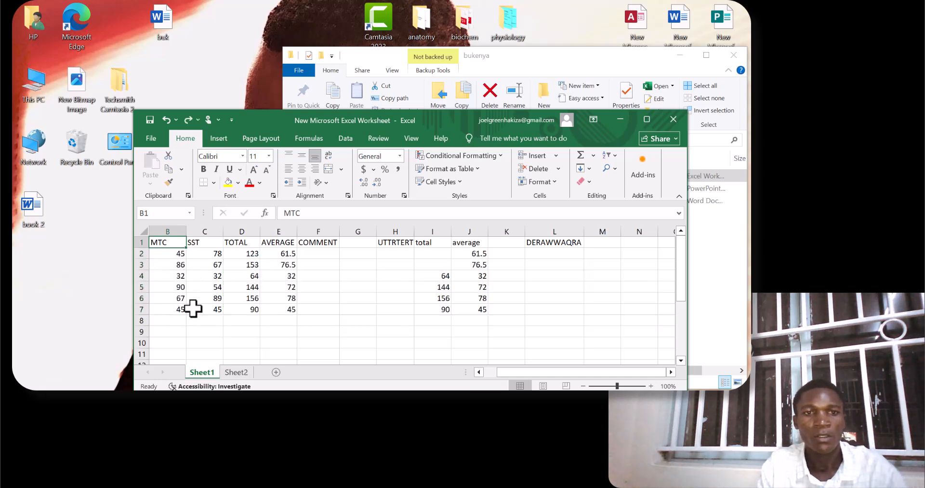
# Try filling the empty cell A1 on Sheet2 down to A11.
pyautogui.click(232, 373)
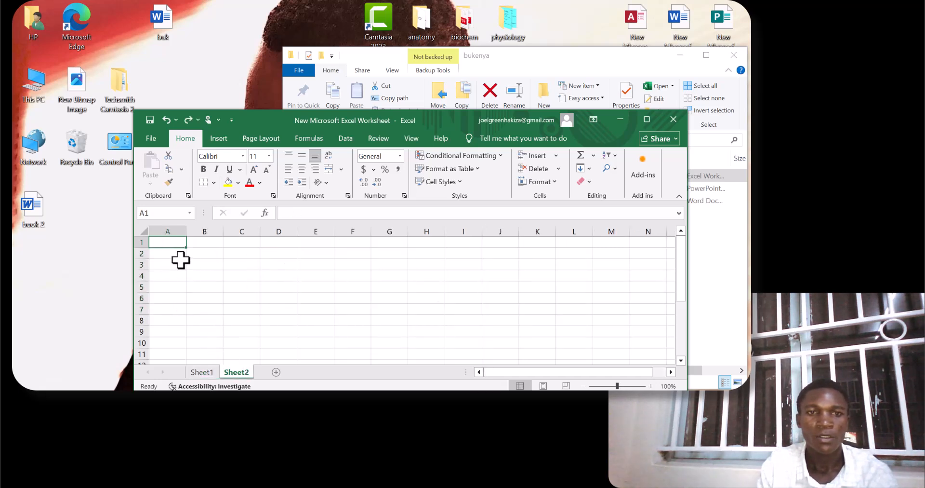
pyautogui.moveTo(188, 251); pyautogui.dragTo(190, 362)
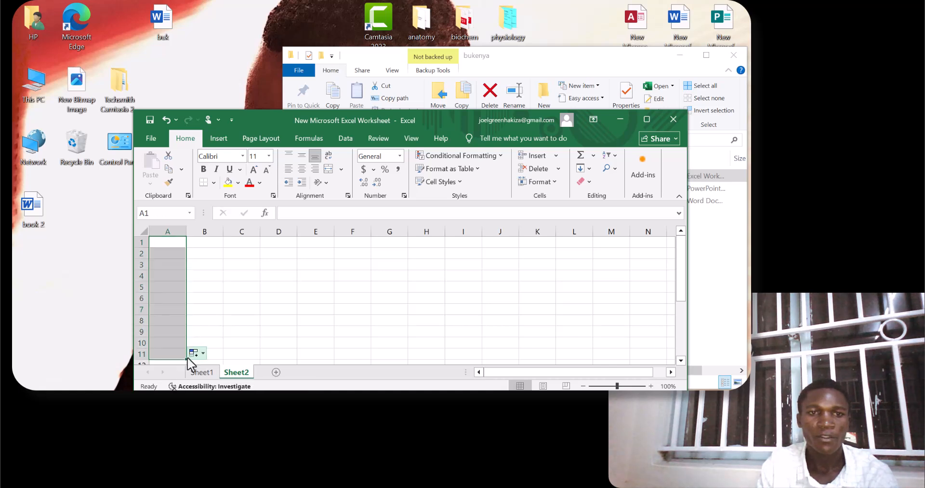
pyautogui.click(175, 245)
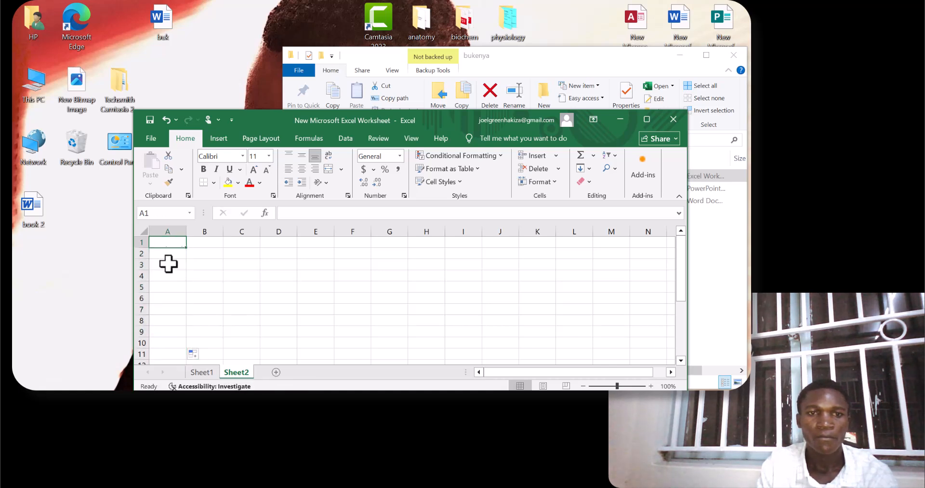
# Revisit the MTC header cell B1 on Sheet1, and retry filling empty cell A1 on Sheet2 down to A9.
pyautogui.click(197, 372)
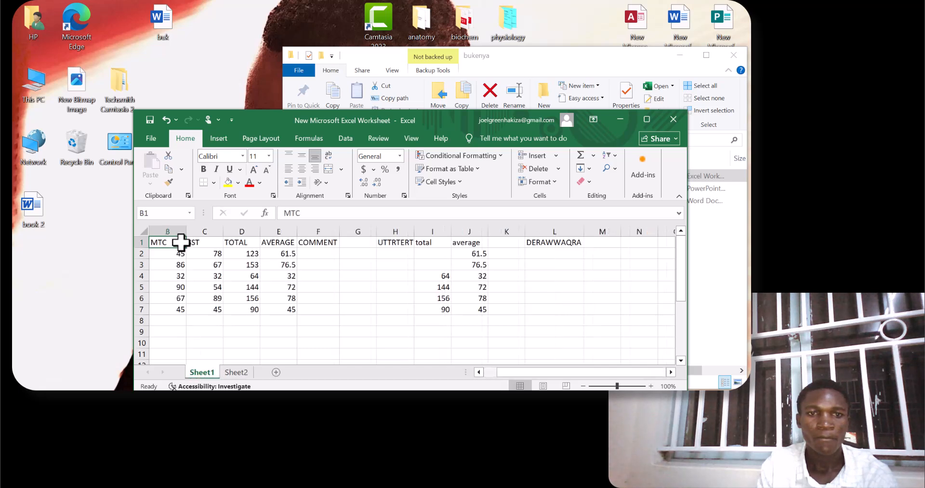
pyautogui.doubleClick(181, 242)
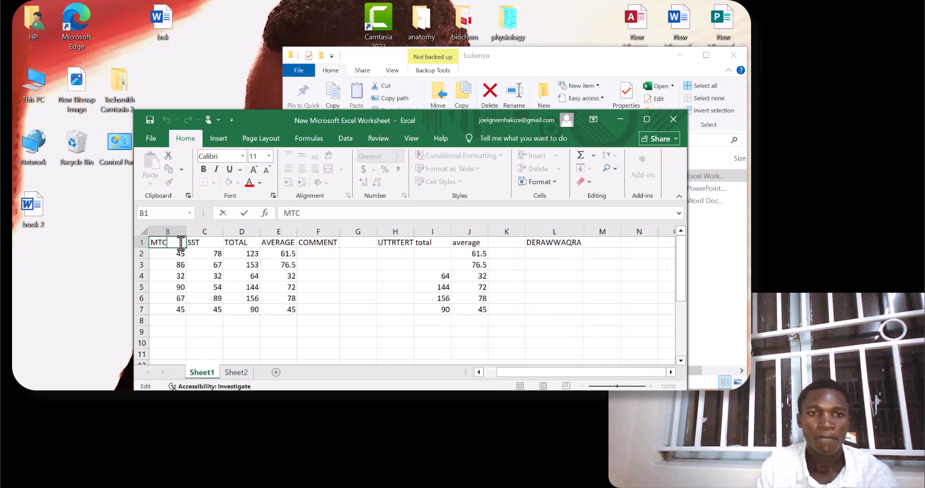
pyautogui.click(236, 372)
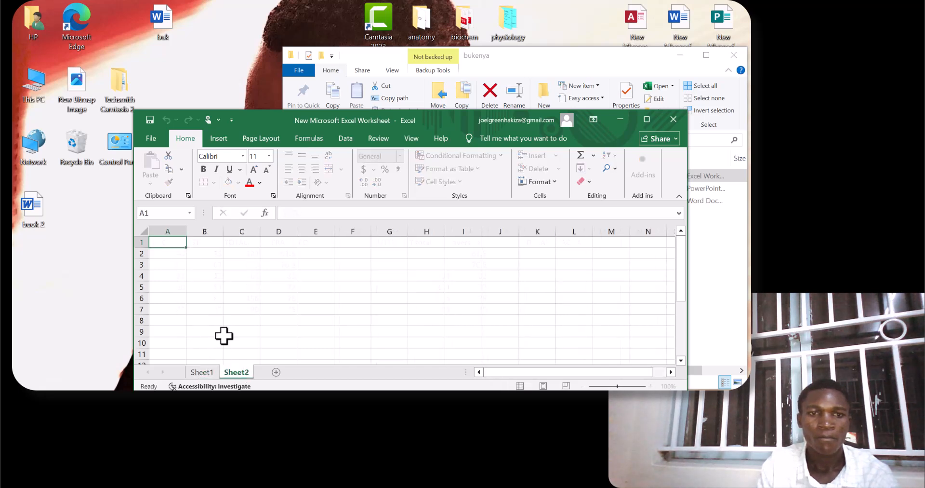
pyautogui.moveTo(186, 247); pyautogui.dragTo(183, 336)
pyautogui.click(171, 244)
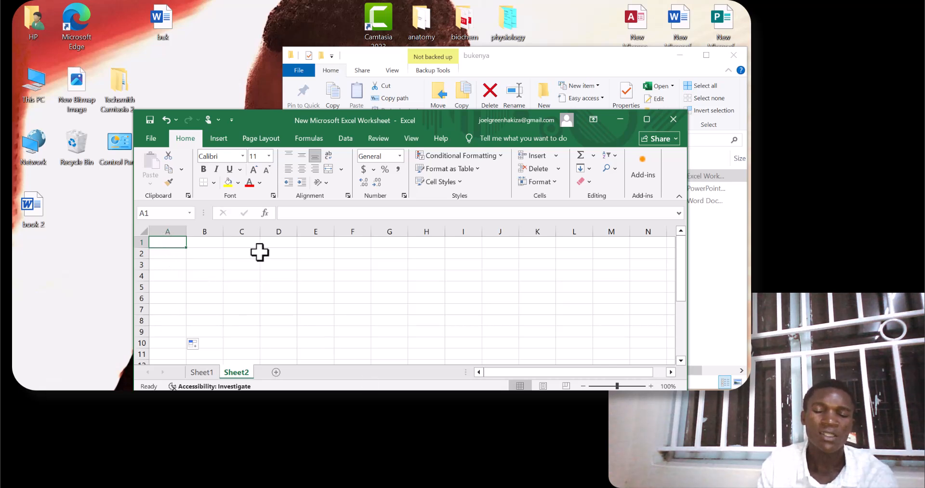
pyautogui.scroll(-7, 174, 317)
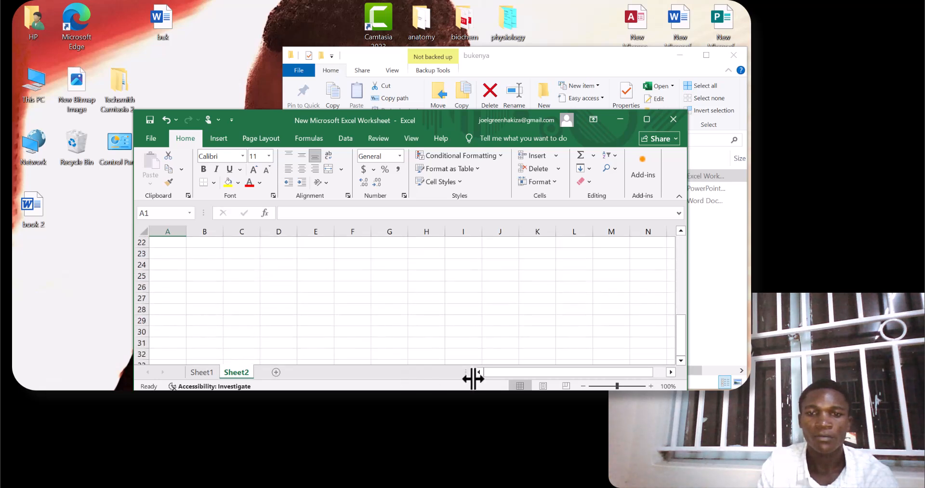
pyautogui.click(426, 403)
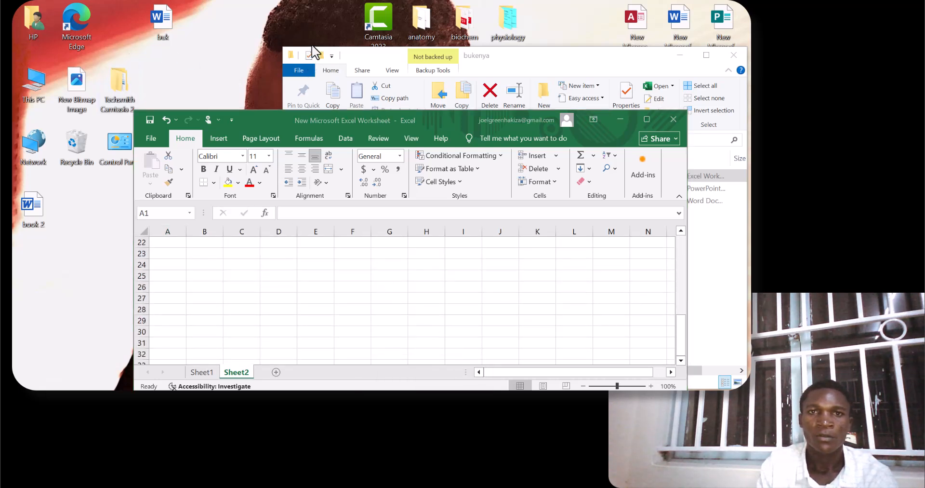